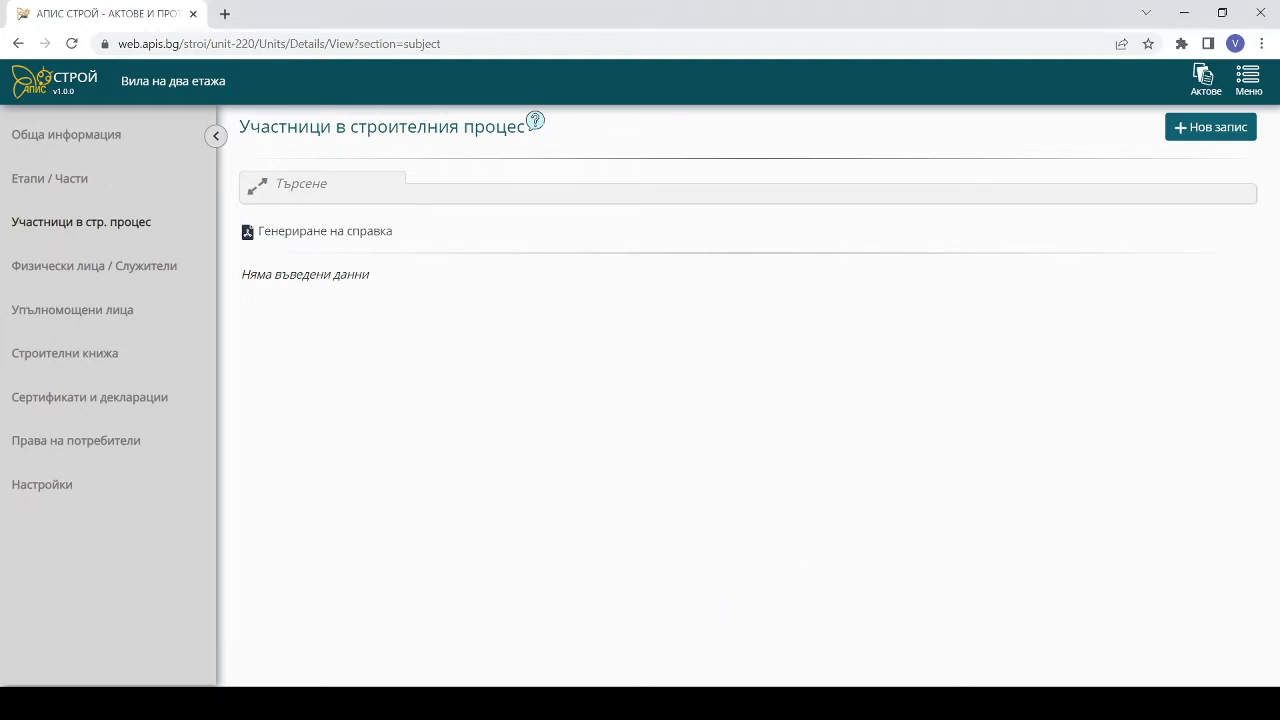
- Start a new participant record for the 'Вила на два етажа' project
left_click(1183, 136)
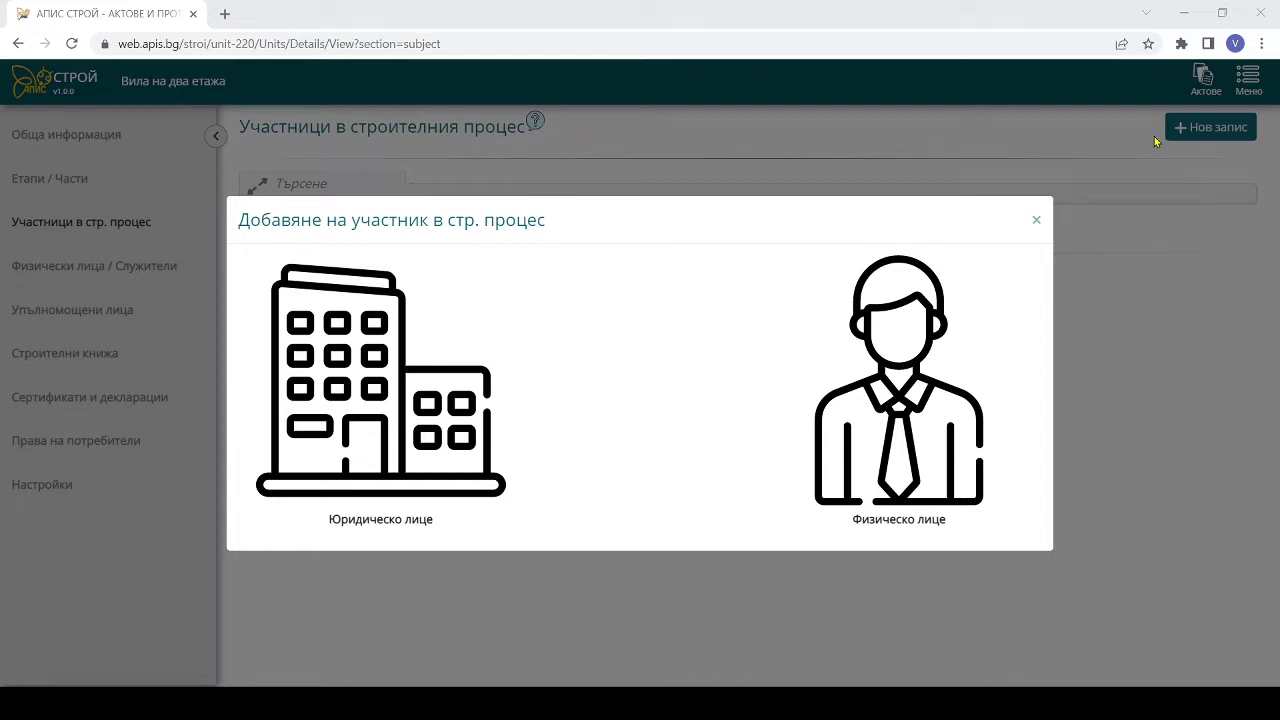
- Create an individual participant, enter the person's full name, and give them the Възложител role
left_click(820, 390)
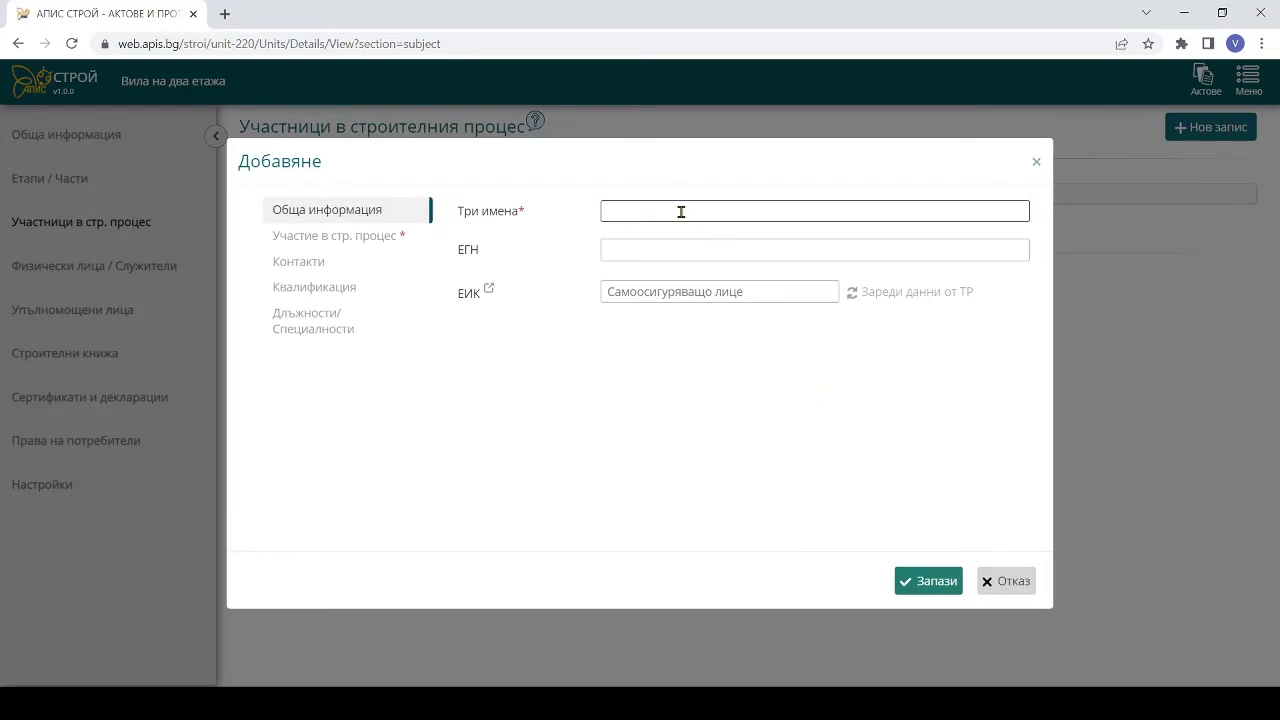
left_click(341, 242)
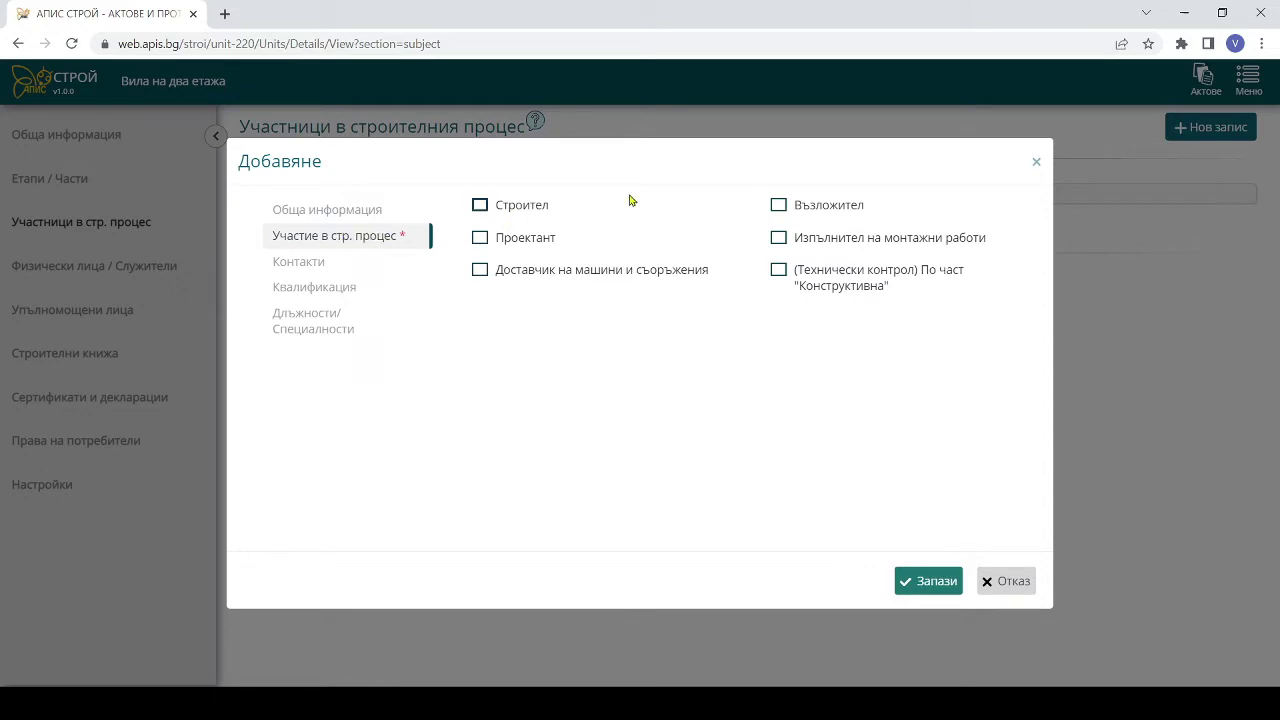
left_click(778, 205)
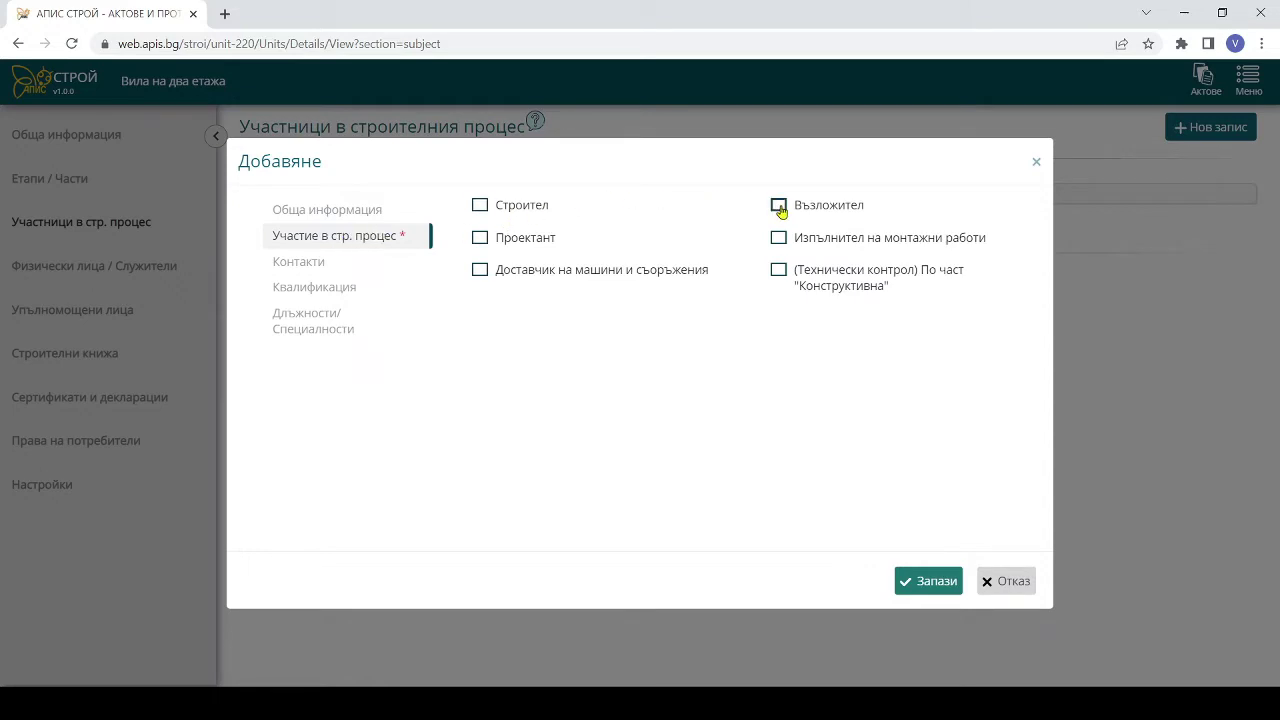
left_click(358, 270)
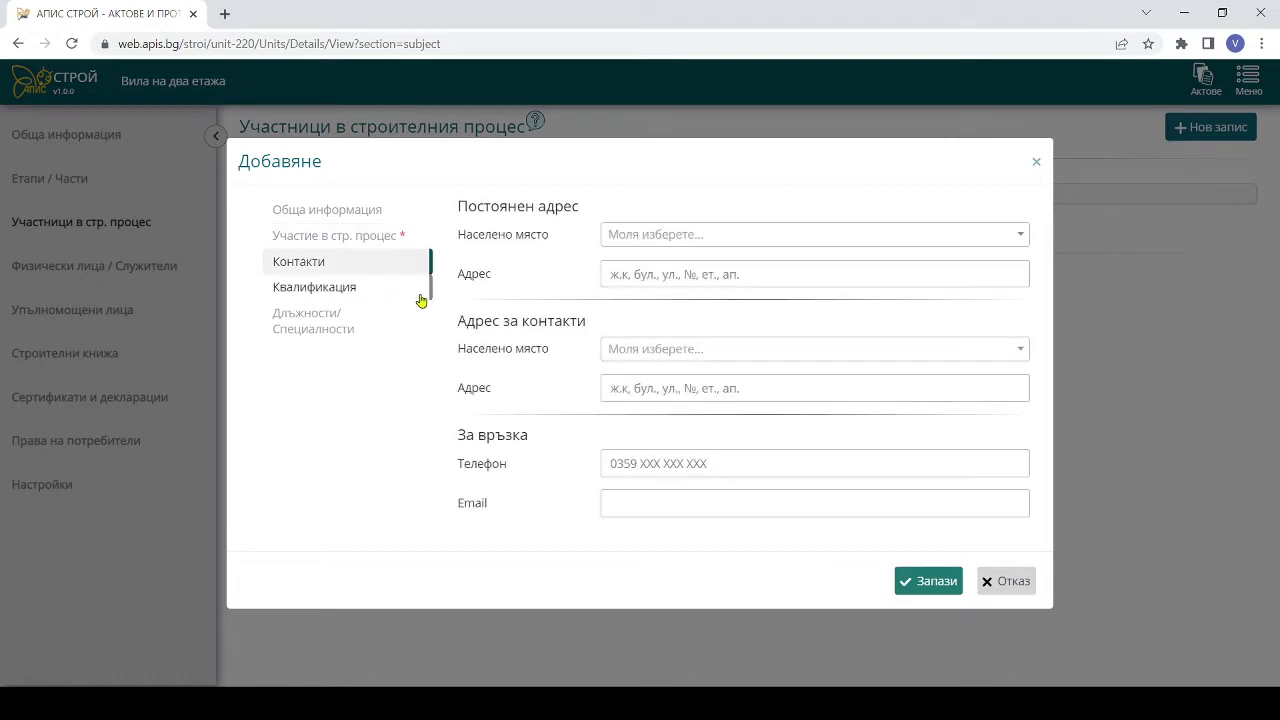
- Give the investor a street address in гр. София and save the participant
left_click(638, 353)
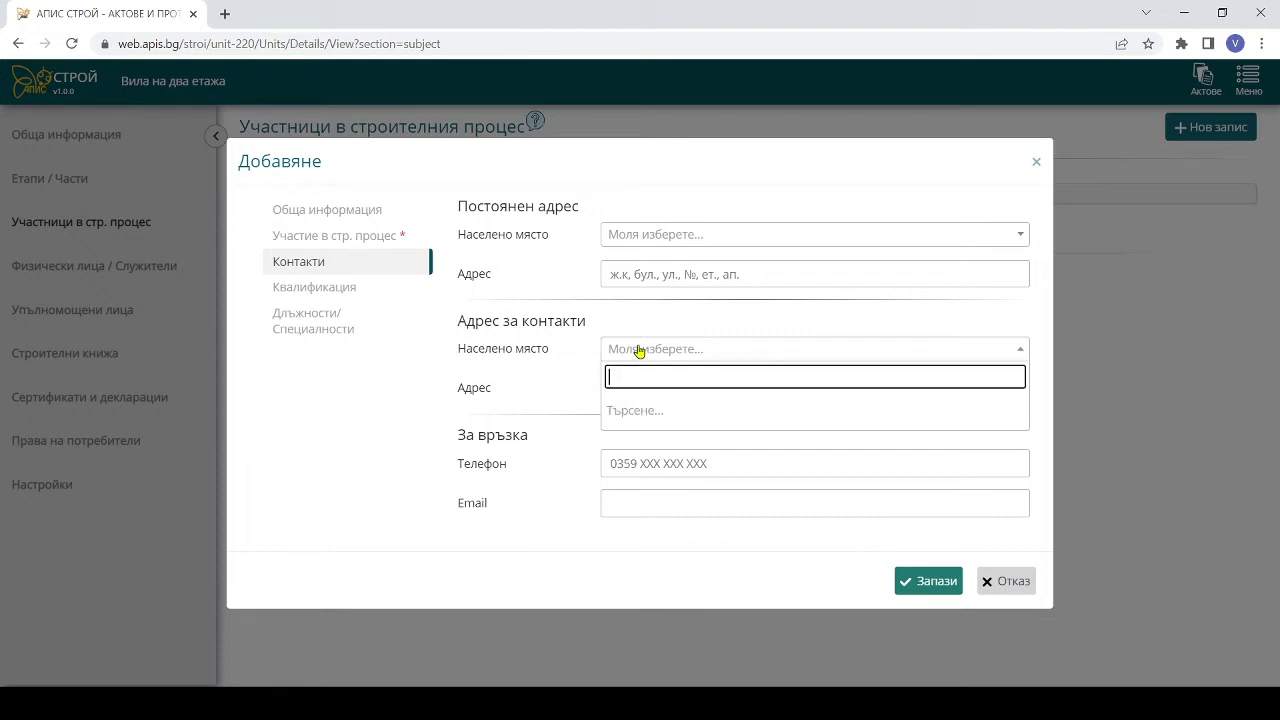
type("С")
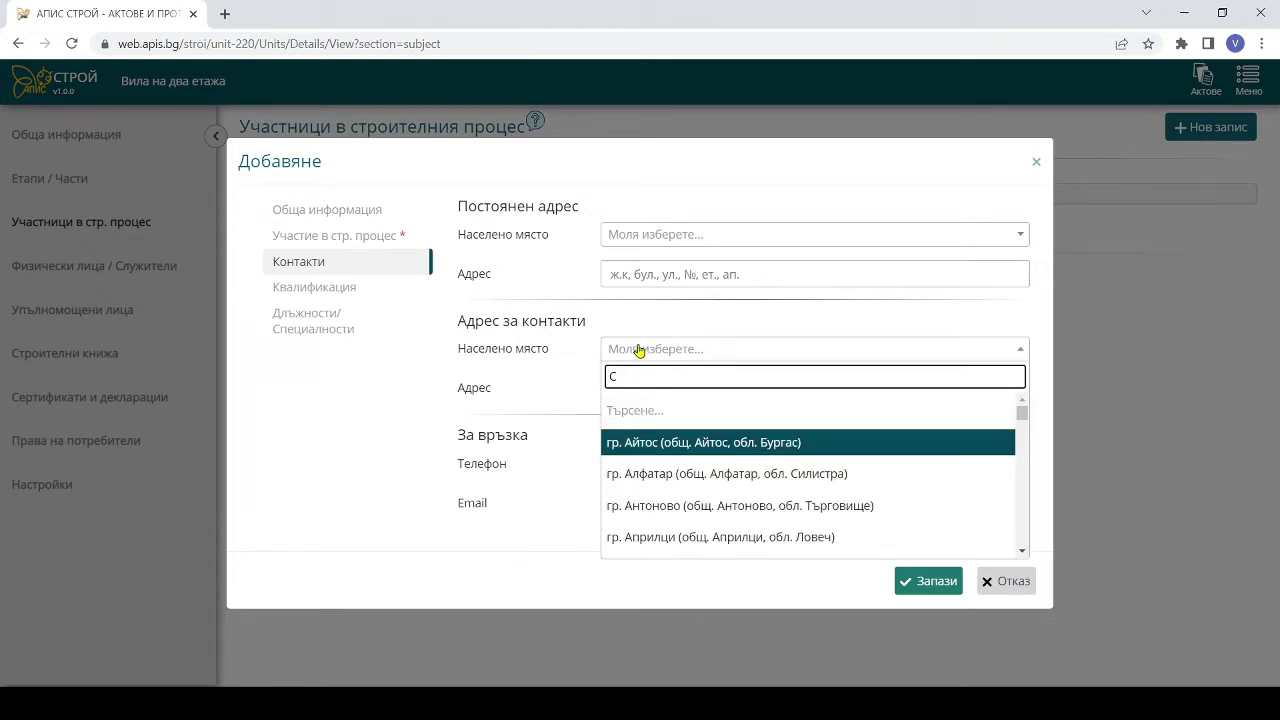
type("офи")
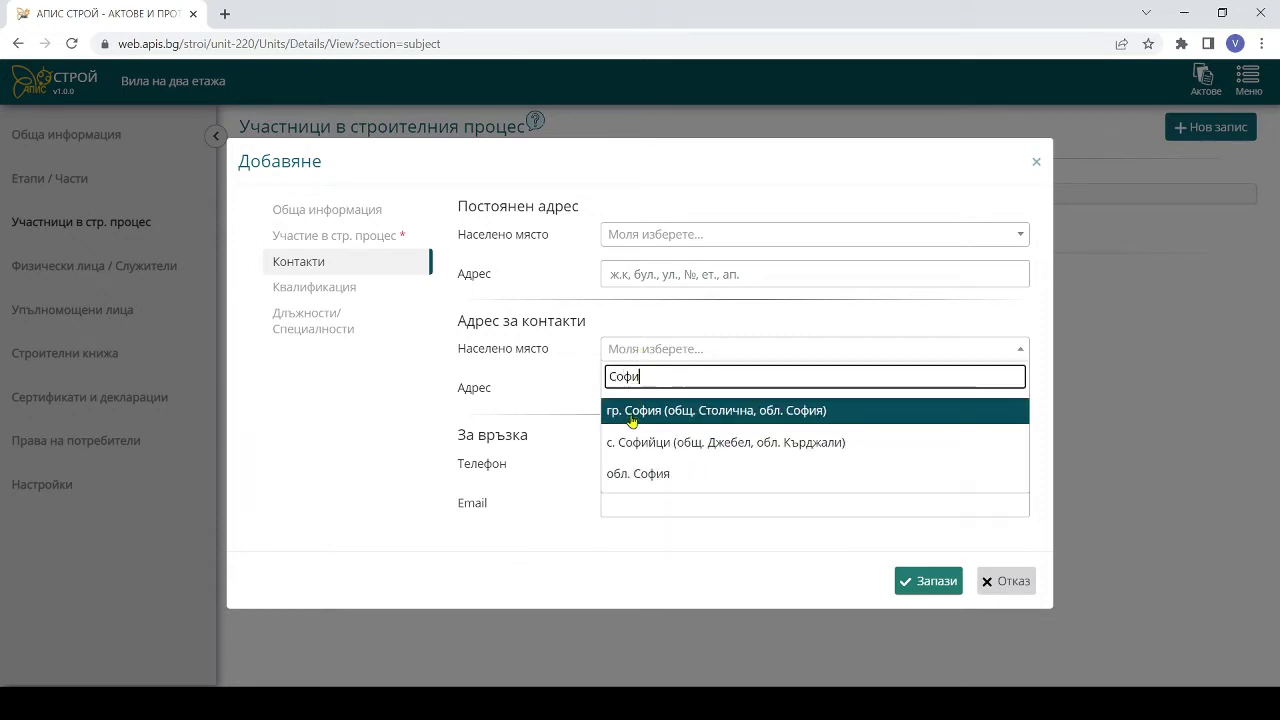
left_click(634, 412)
left_click(640, 390)
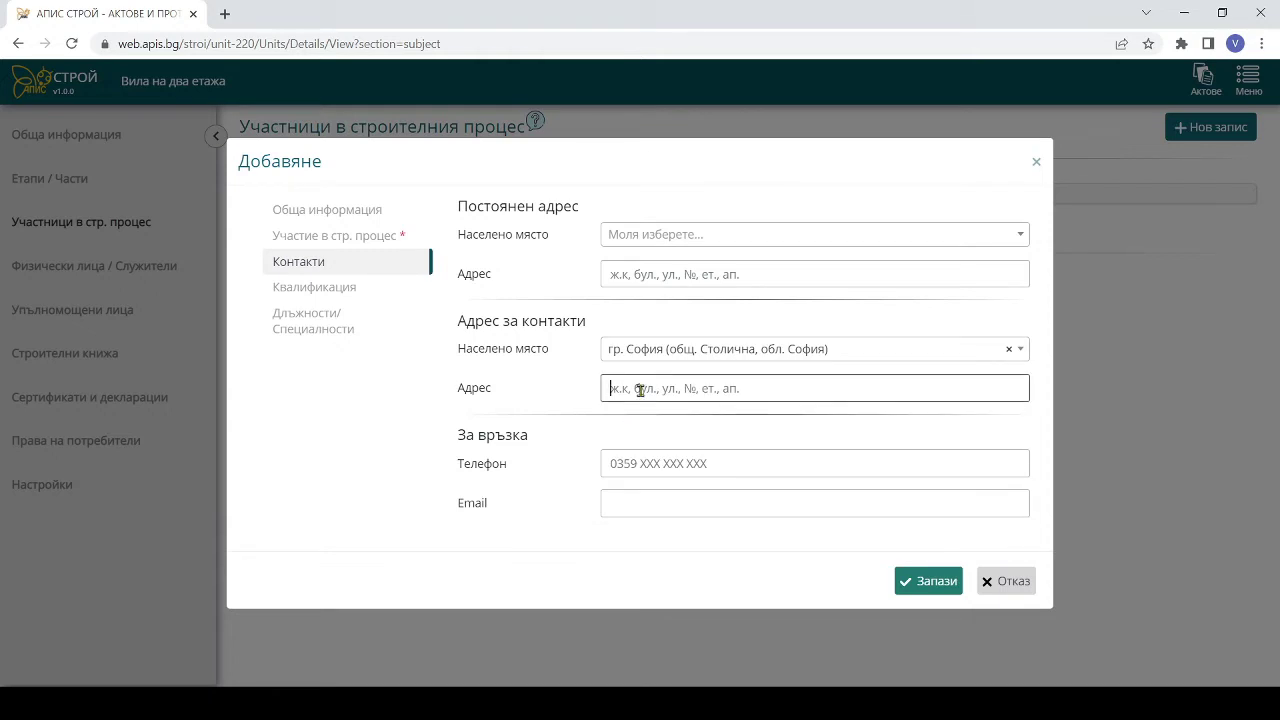
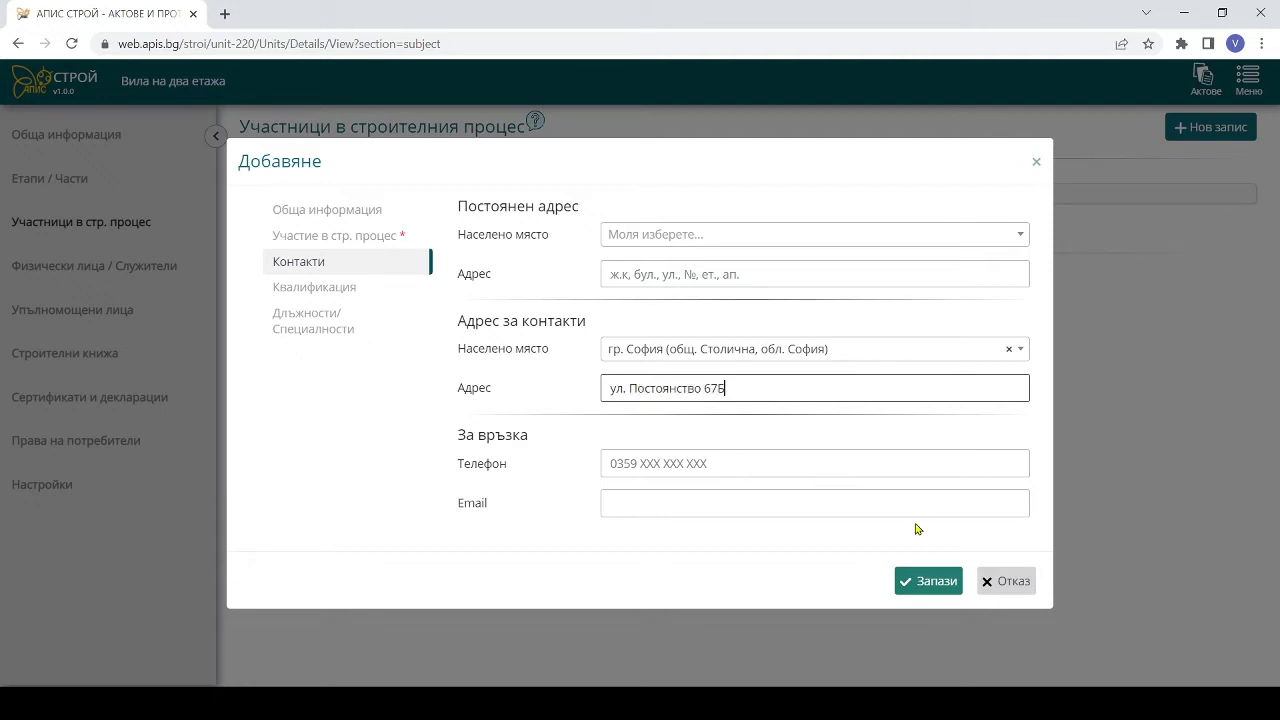
left_click(906, 585)
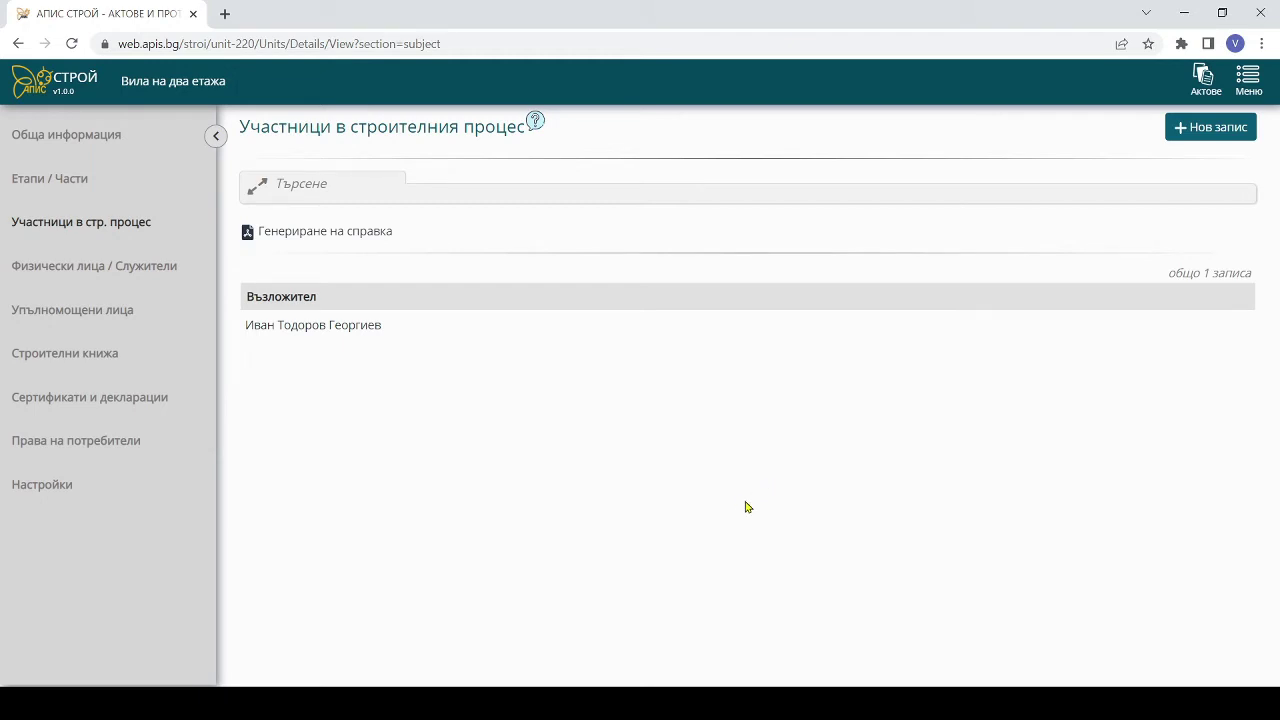
- Add a second individual participant, entering the engineer's full name with the Проектант role
left_click(1170, 125)
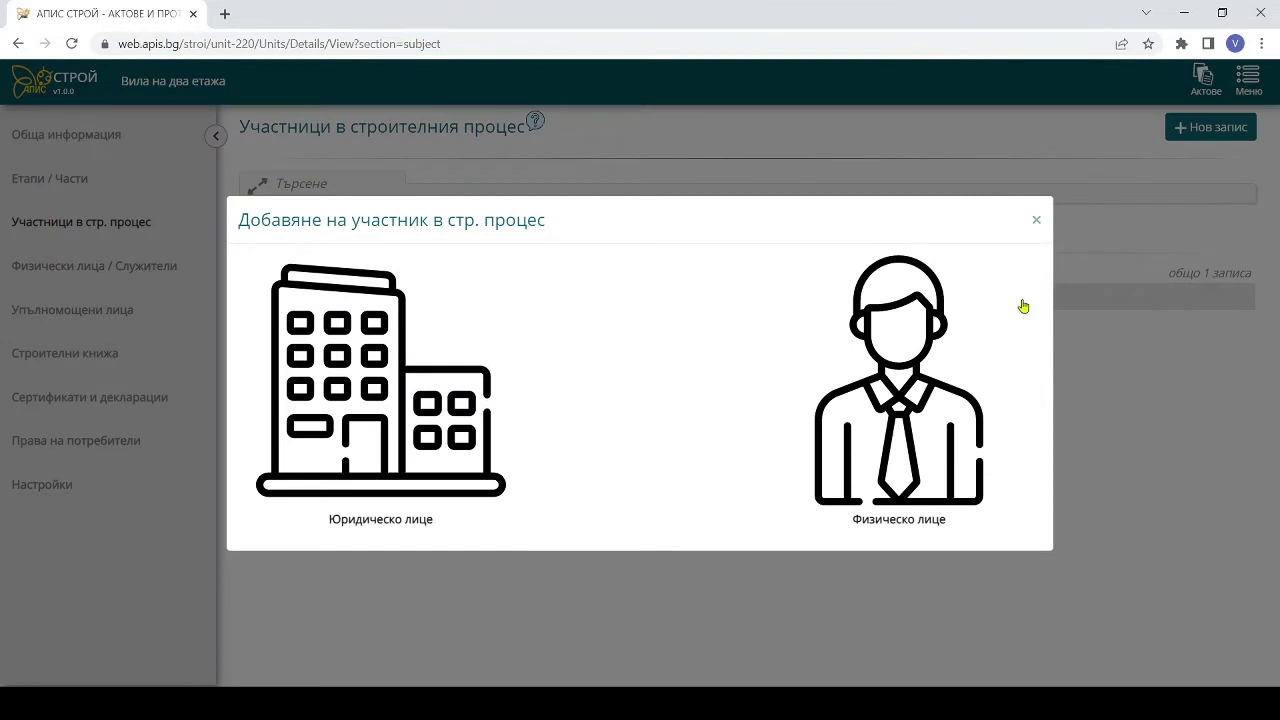
left_click(896, 514)
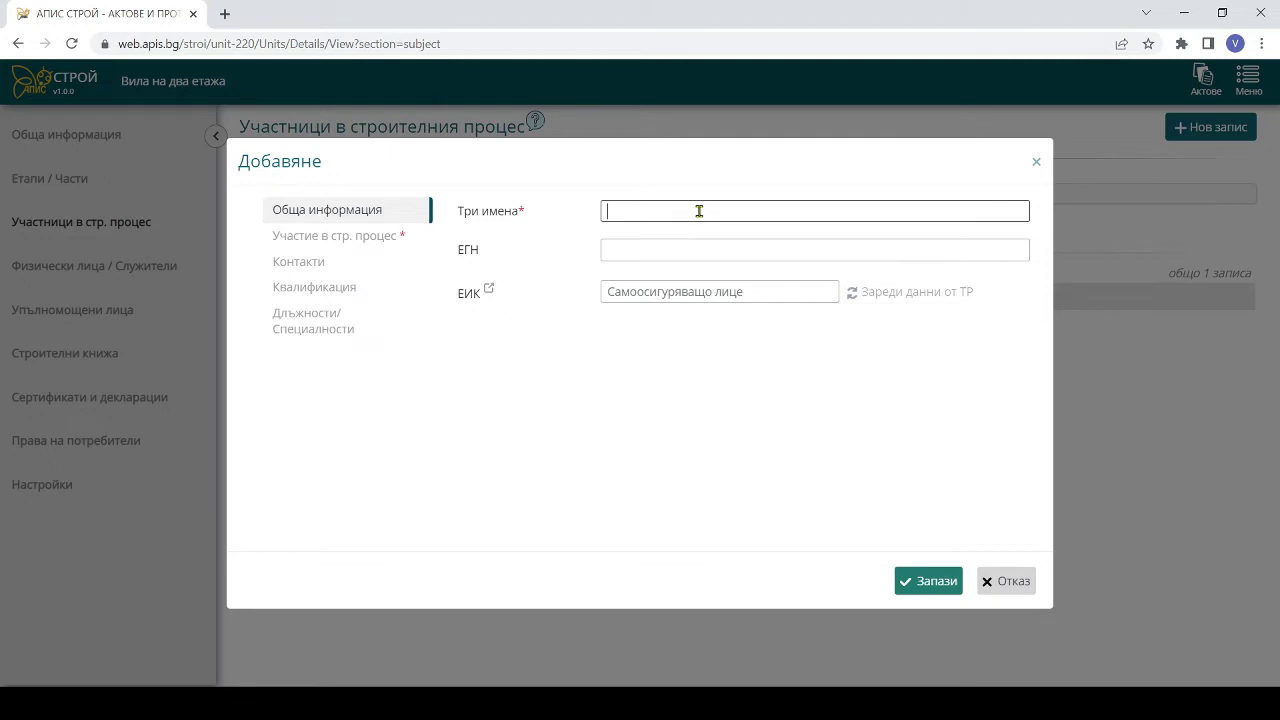
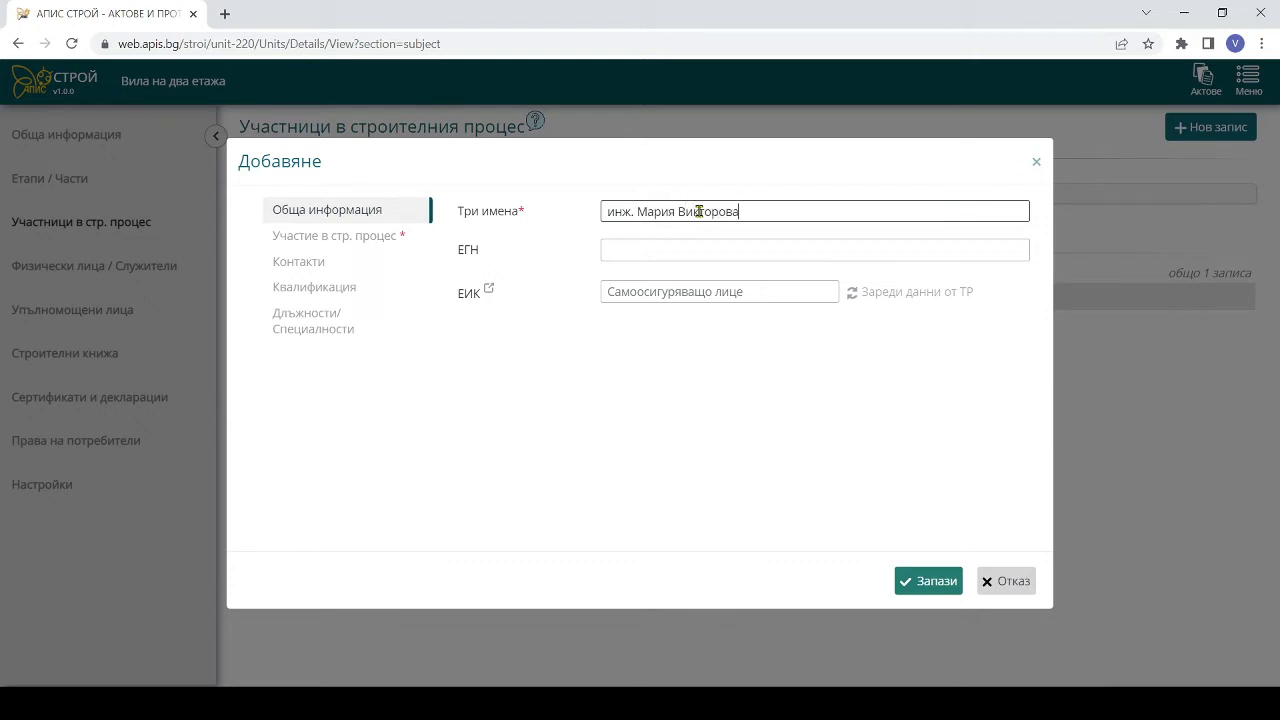
left_click(345, 236)
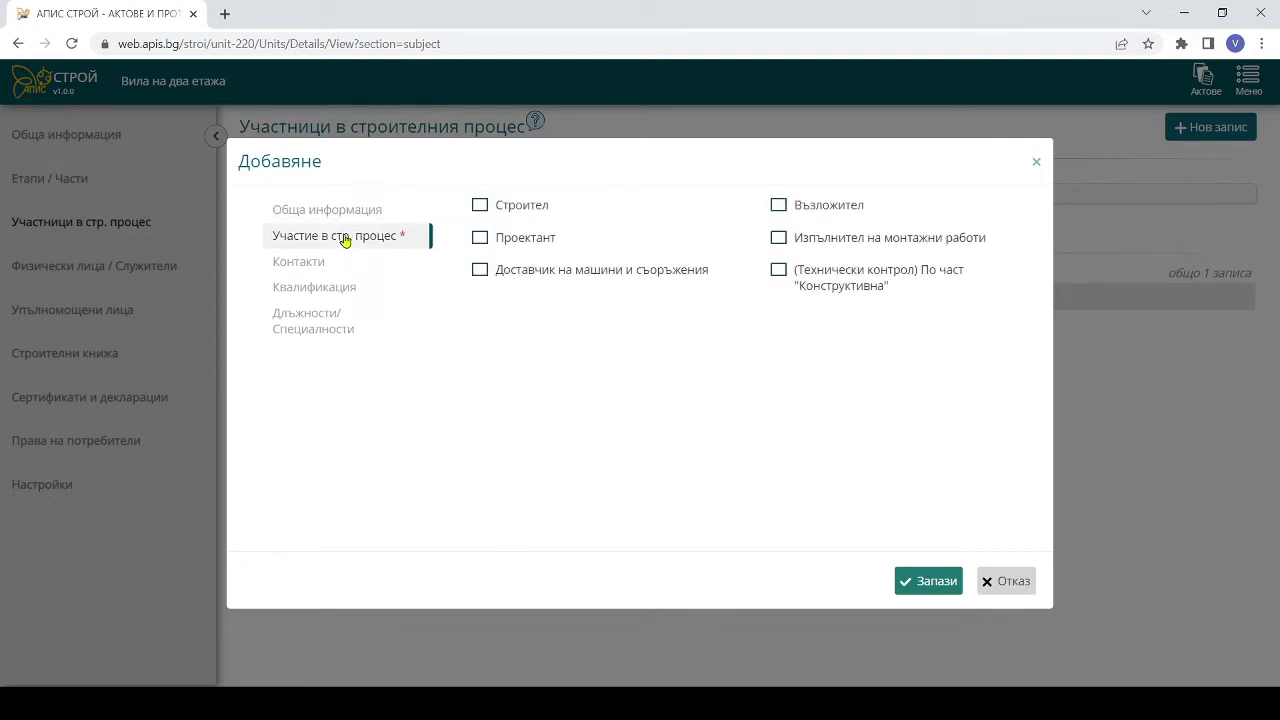
left_click(480, 238)
left_click(357, 289)
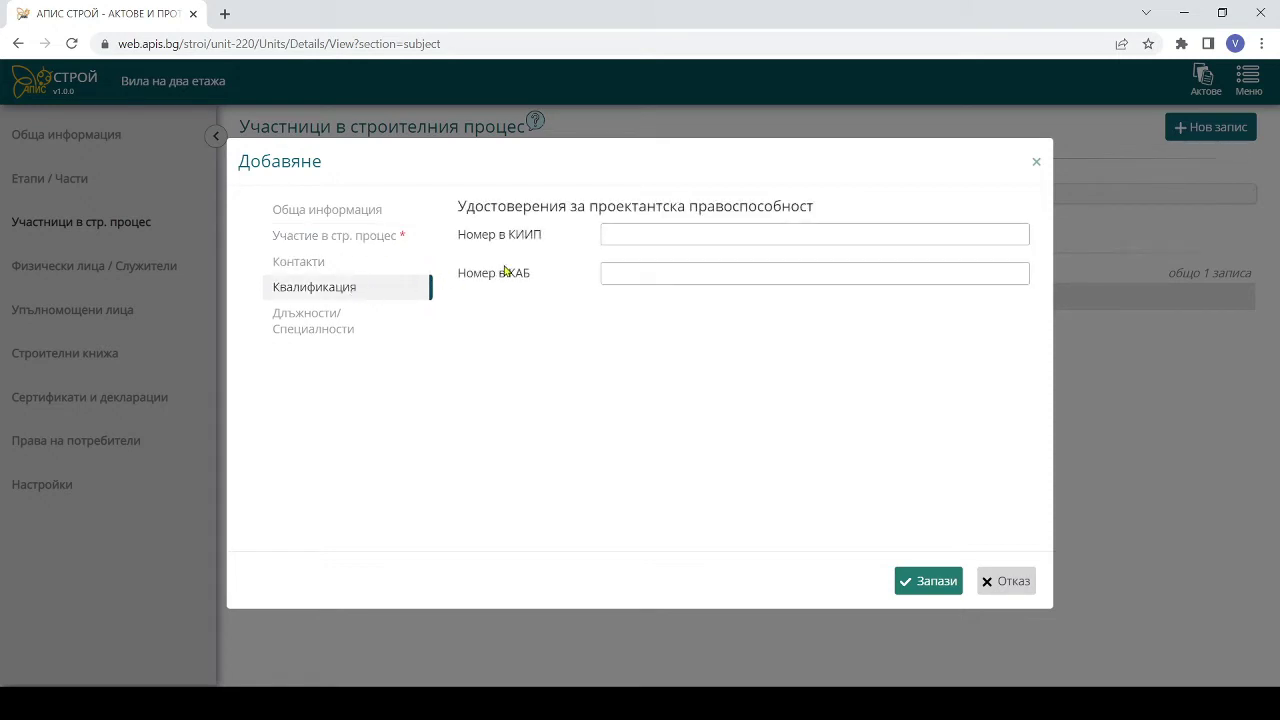
- Enter the designer's КИИП registration number and the По част "Конструктивна" specialty, then save
left_click(612, 235)
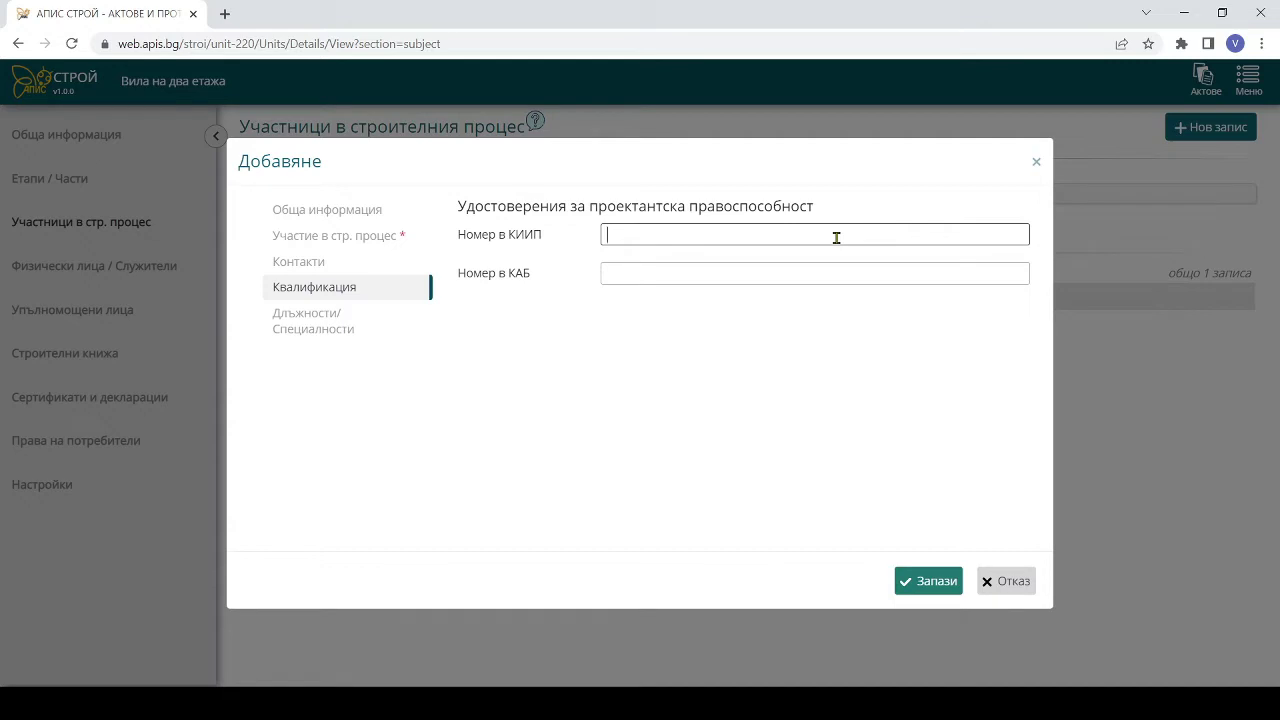
type("1000")
left_click(335, 322)
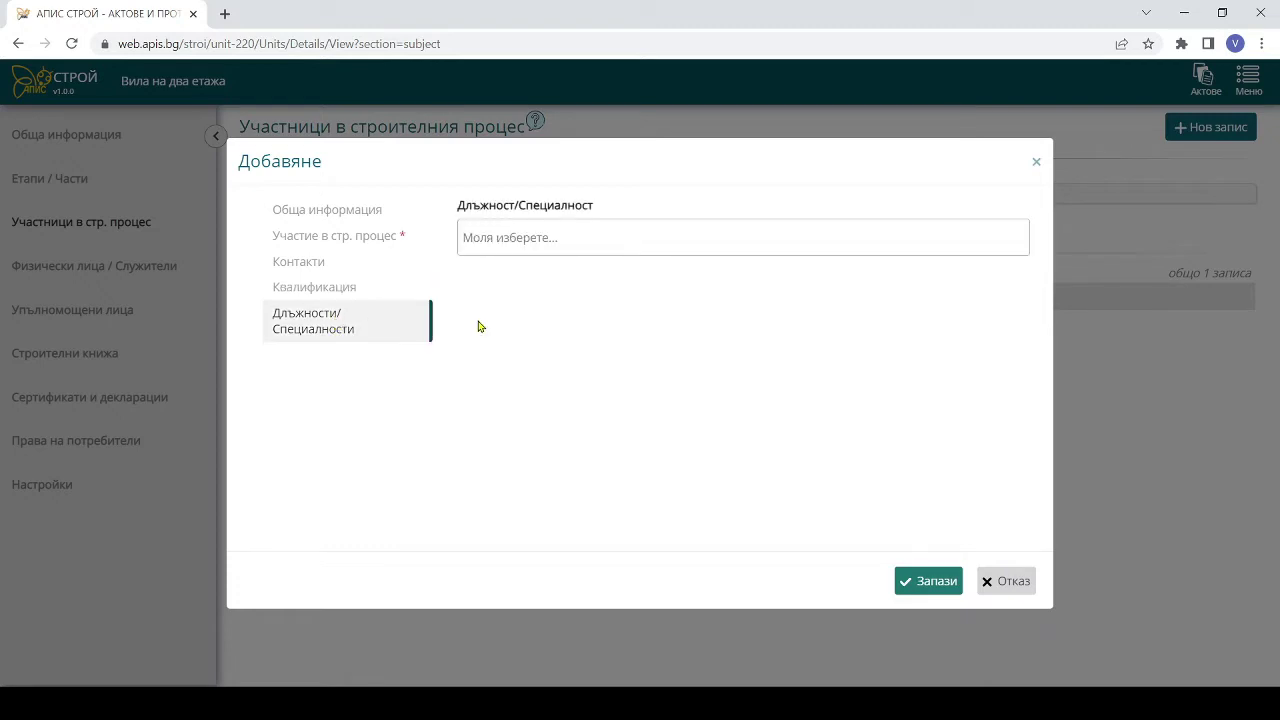
left_click(537, 232)
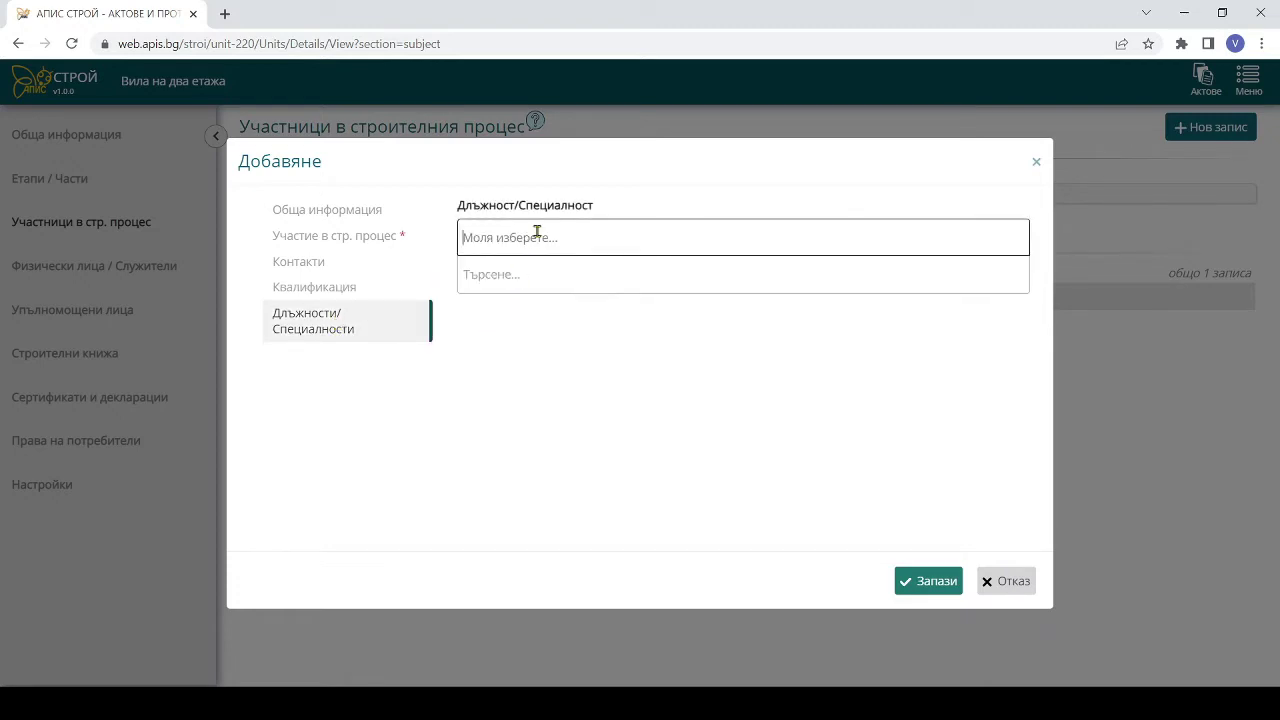
type("по част")
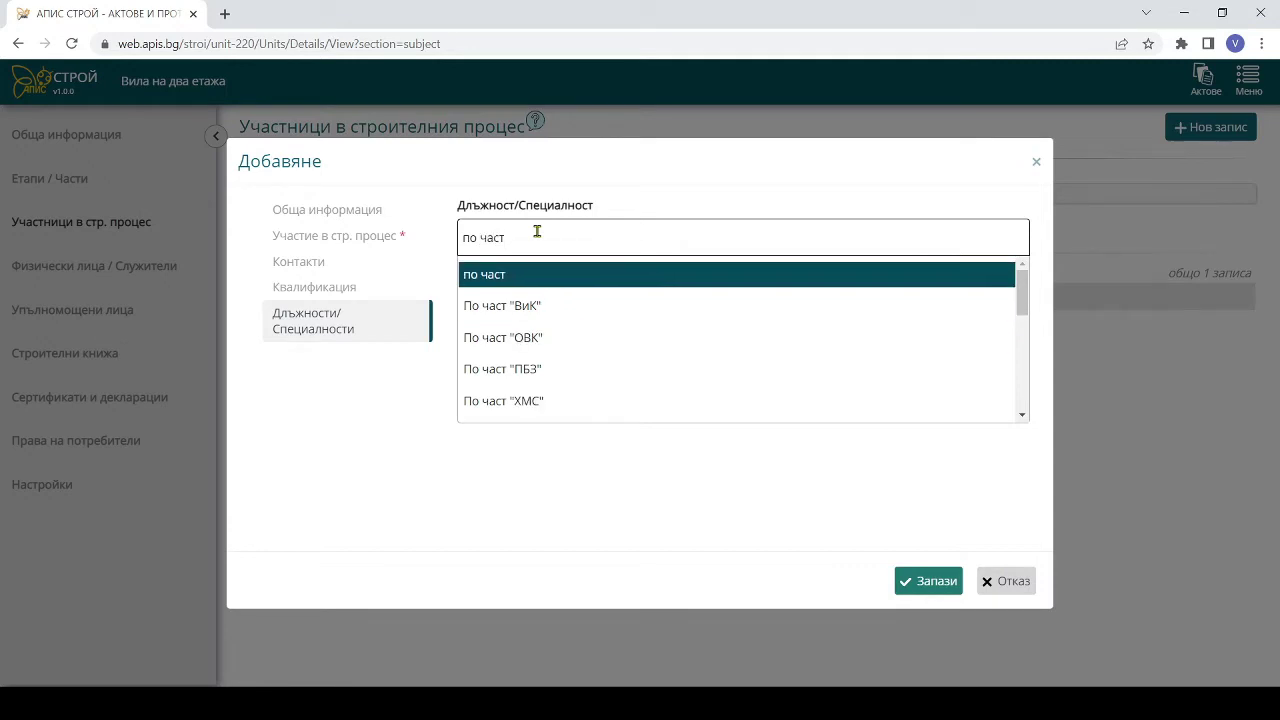
type(" Ко")
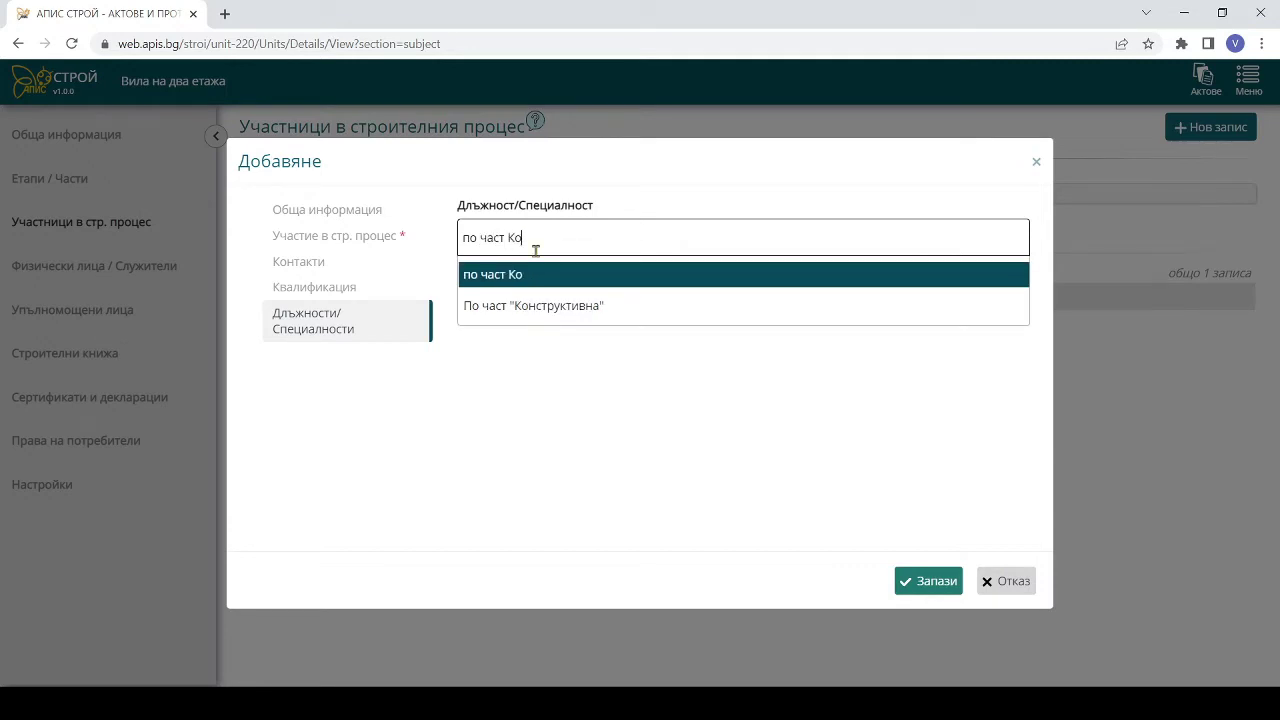
left_click(520, 306)
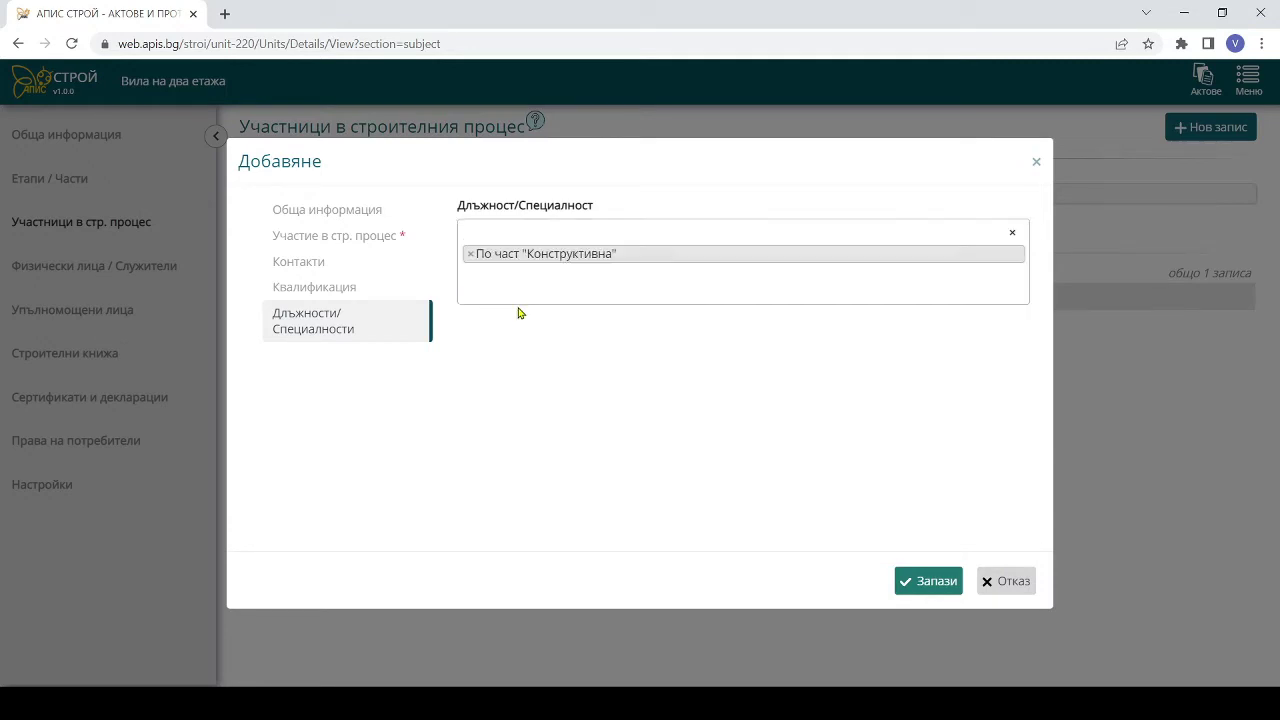
left_click(930, 585)
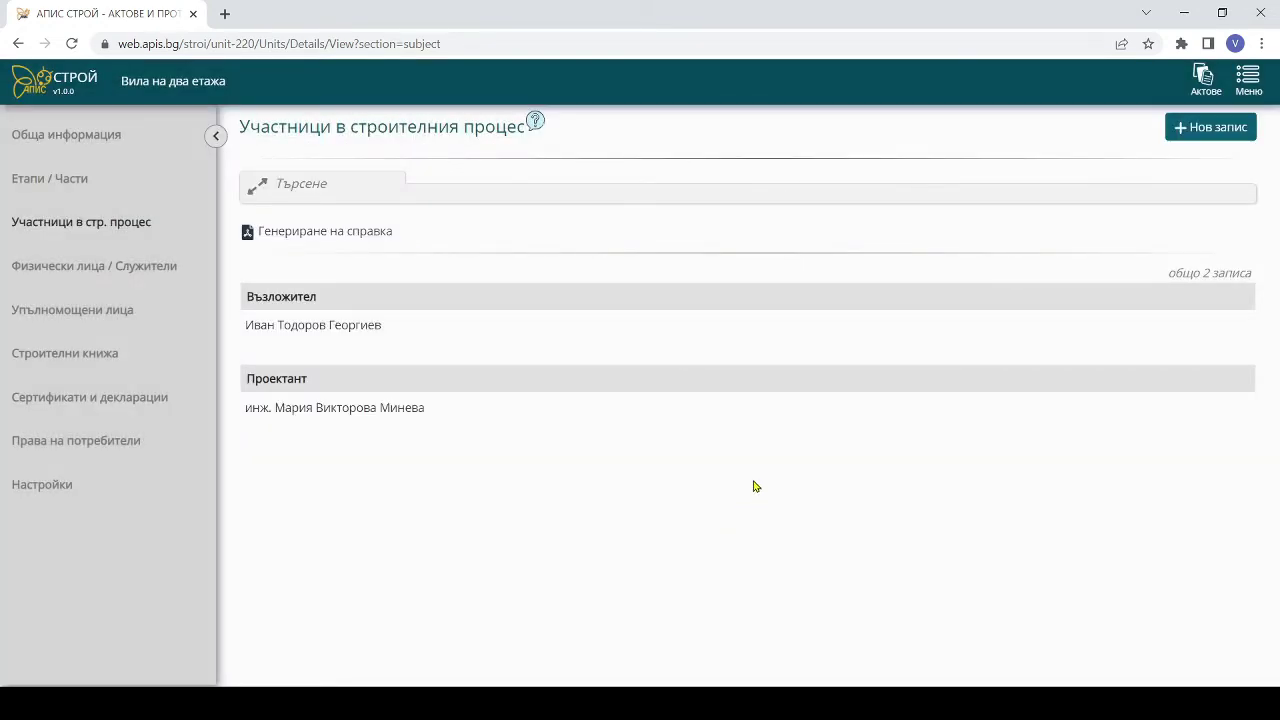
- Start a new legal-entity participant named Апис Строй ЕООД
left_click(1189, 133)
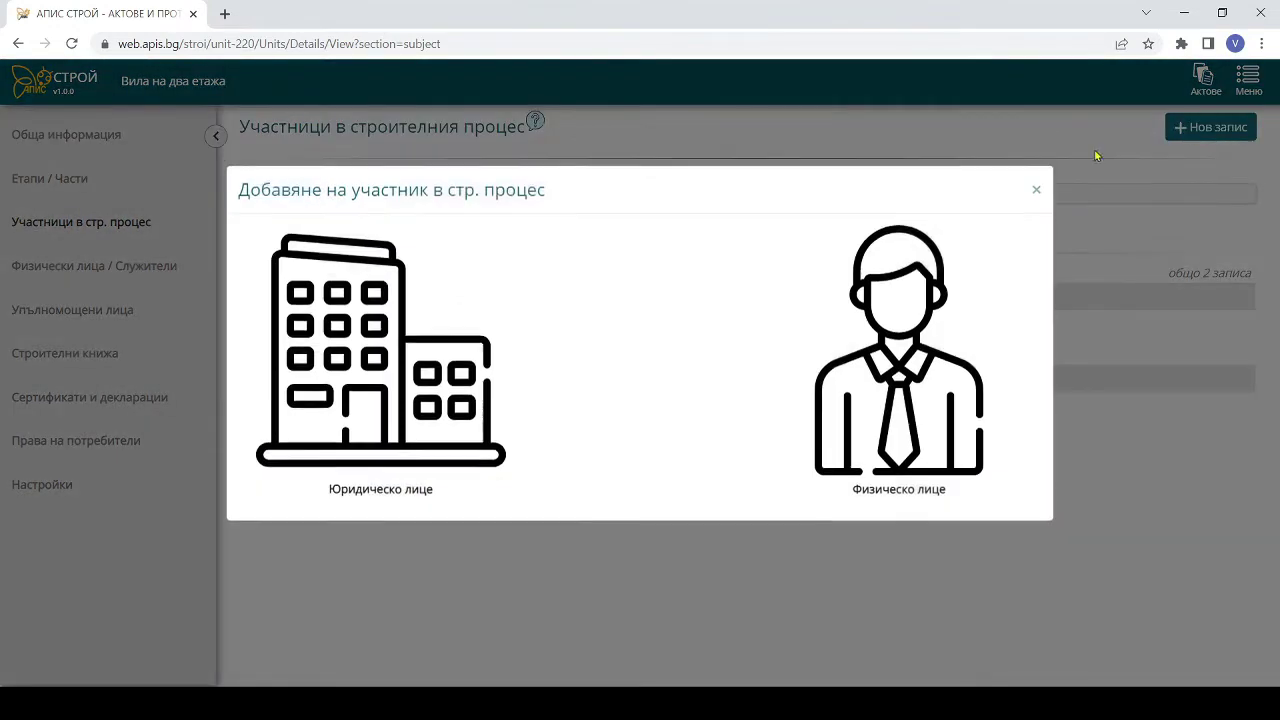
left_click(390, 503)
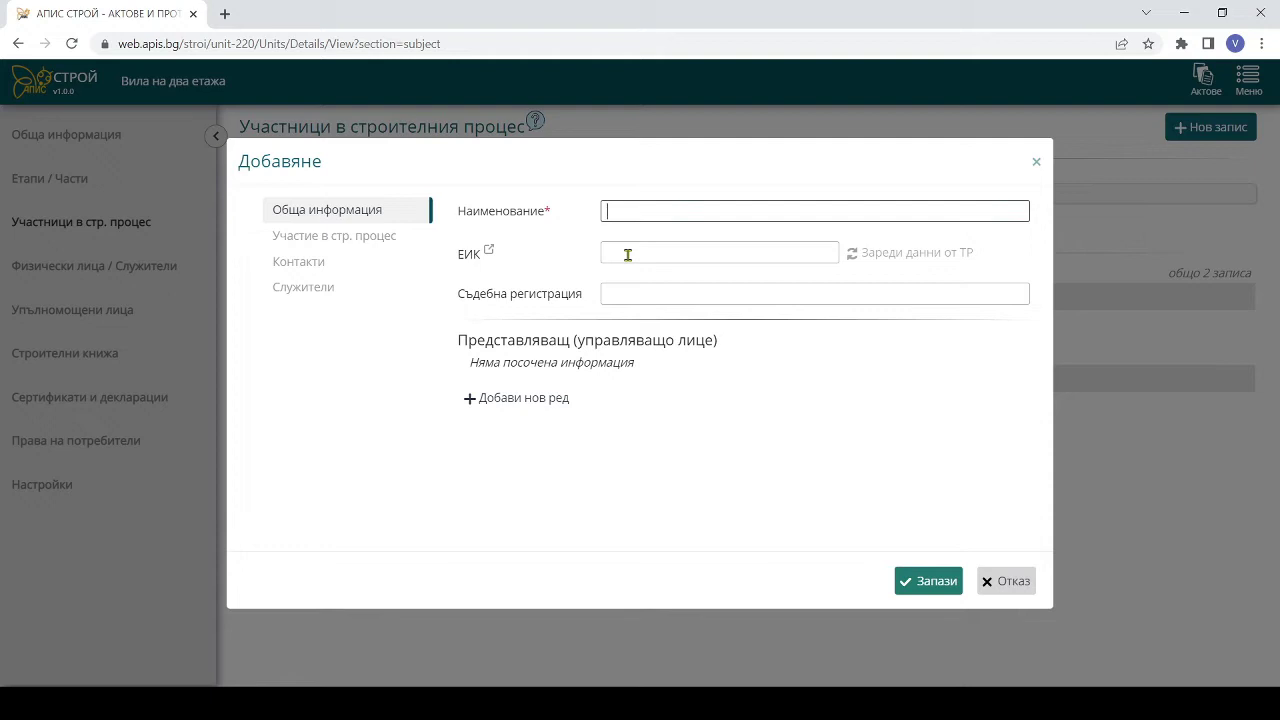
type("Апис Строй ЕООД")
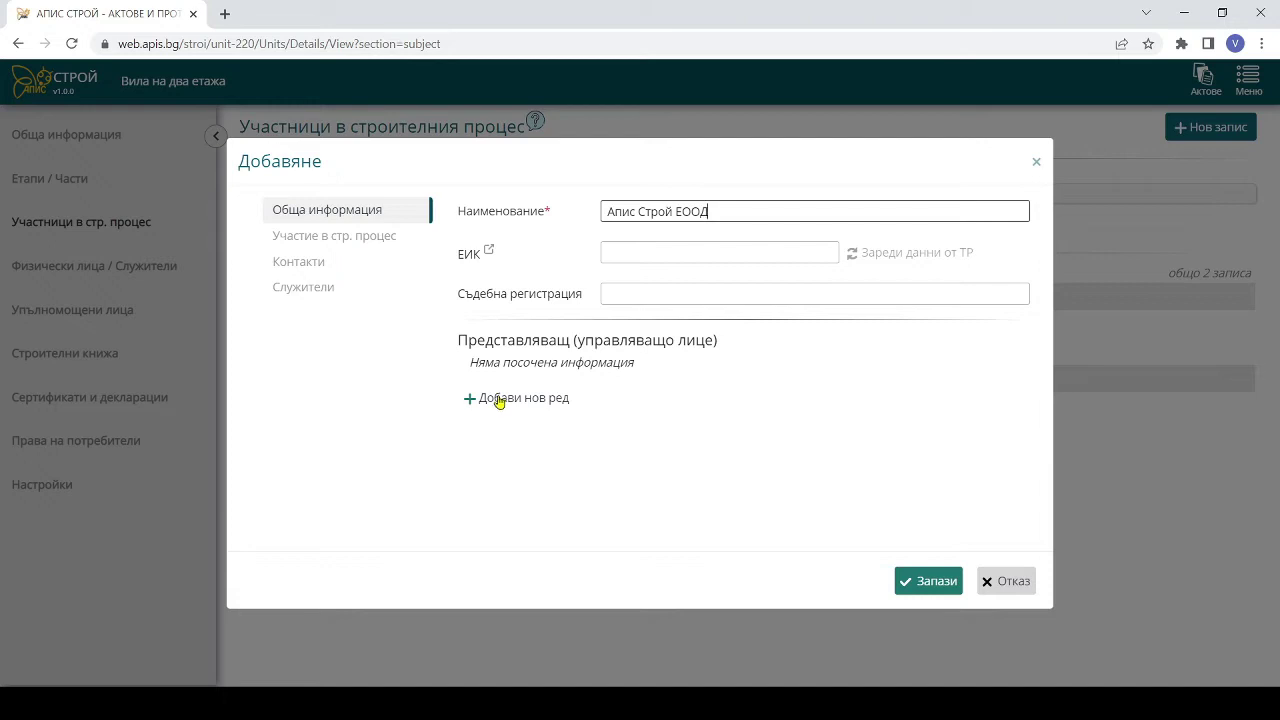
- Add a representative person to Апис Строй ЕООД with the position Управител
left_click(488, 404)
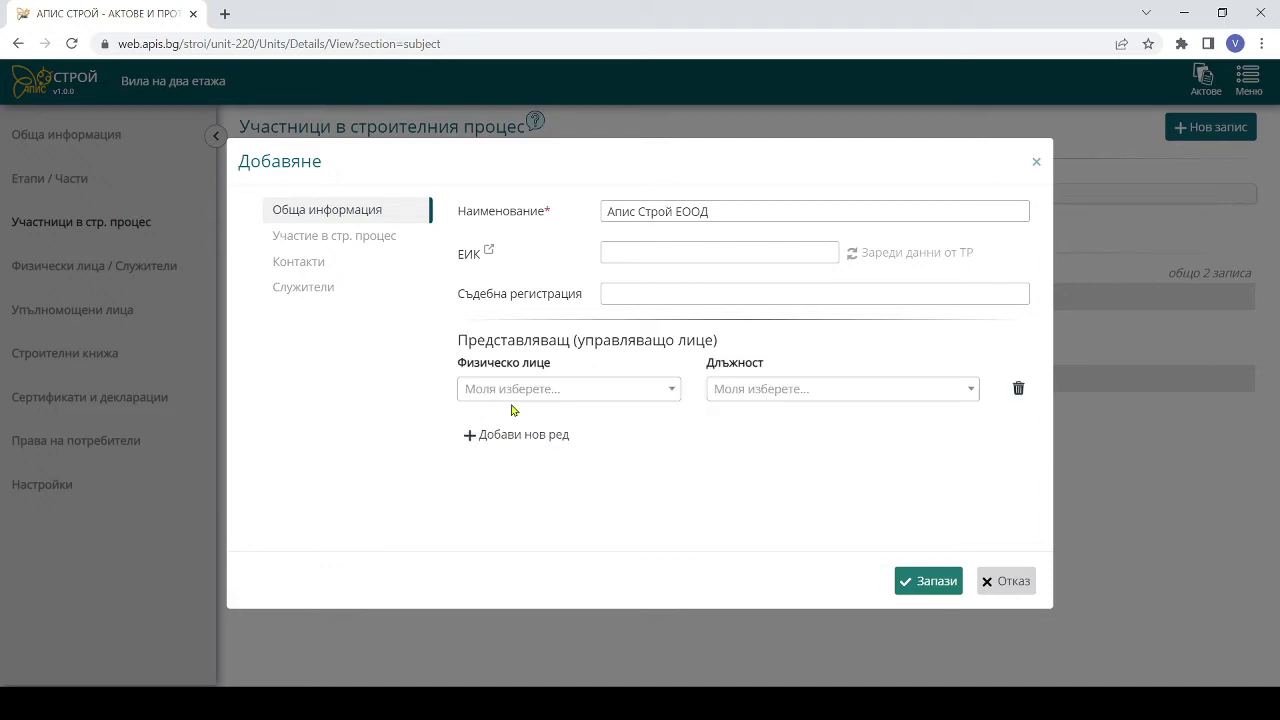
left_click(511, 391)
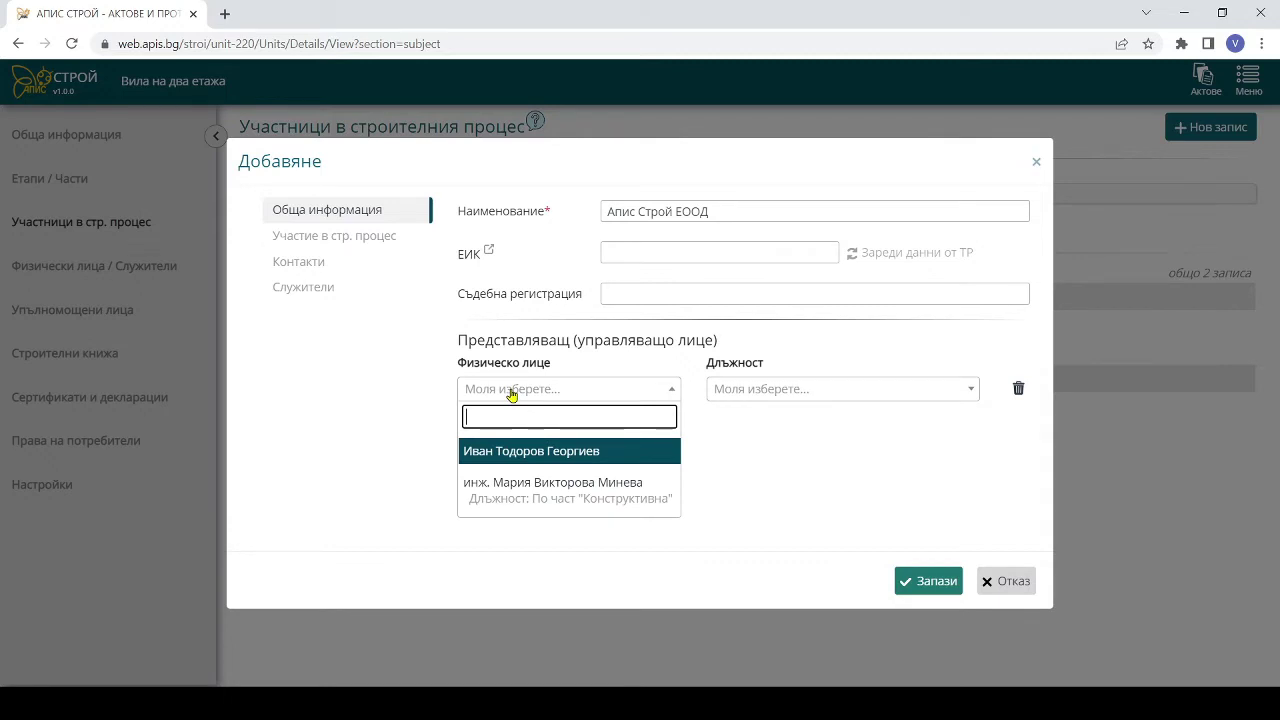
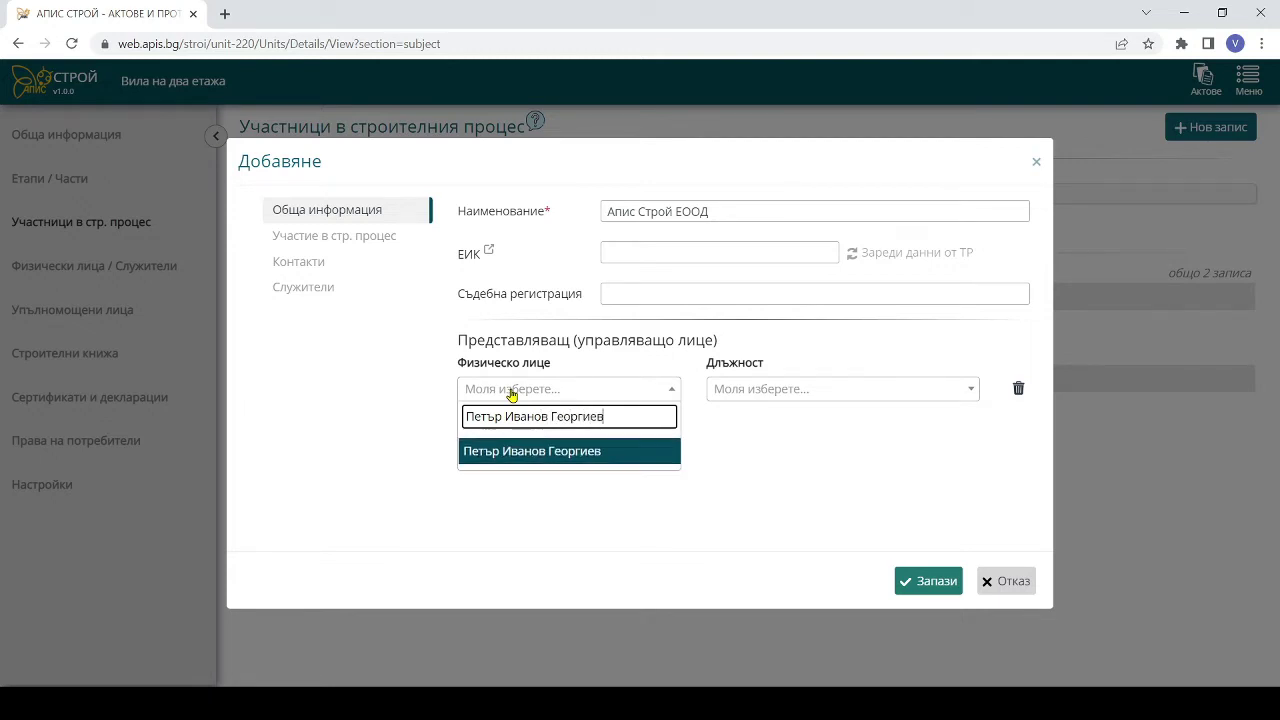
left_click(590, 453)
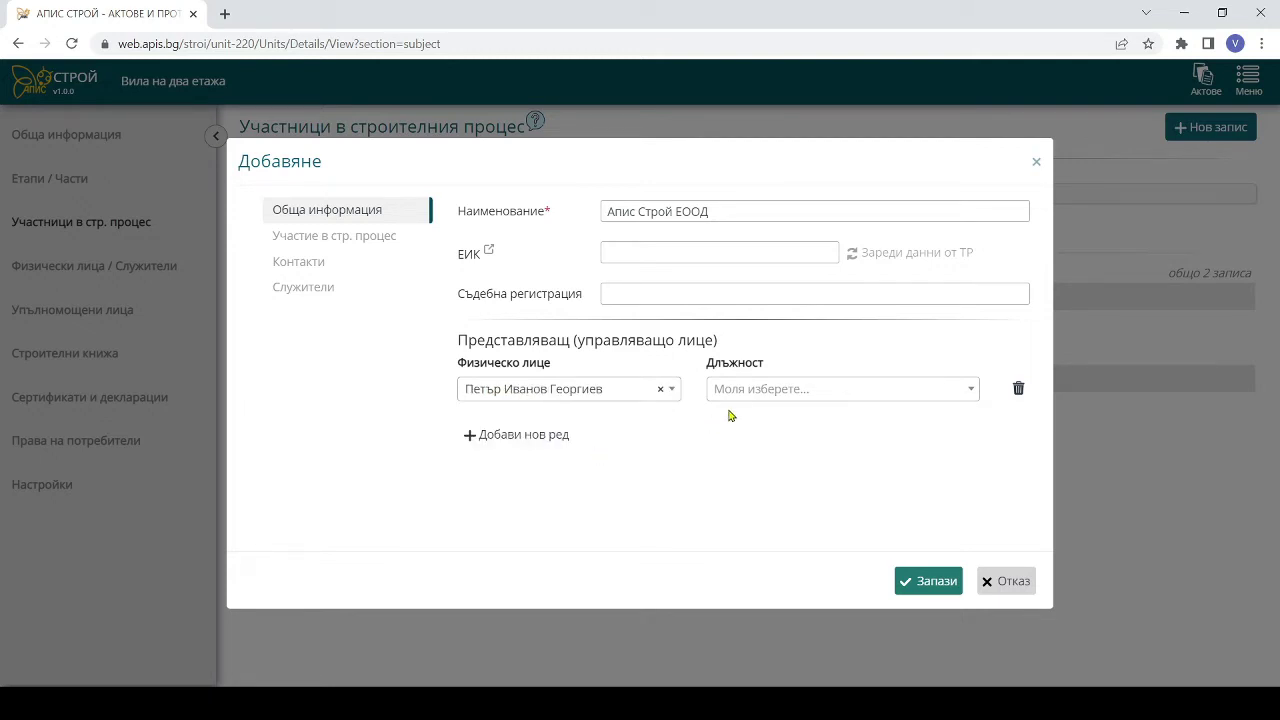
left_click(797, 387)
type("упра")
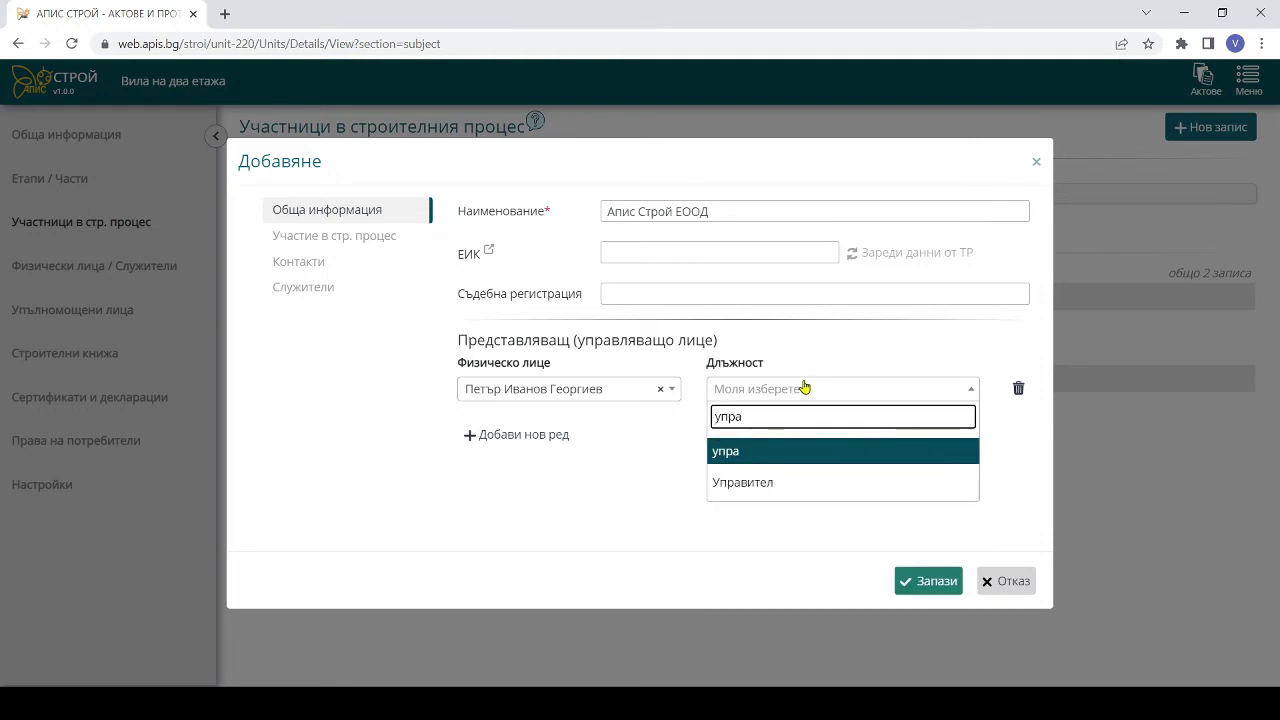
key("Down")
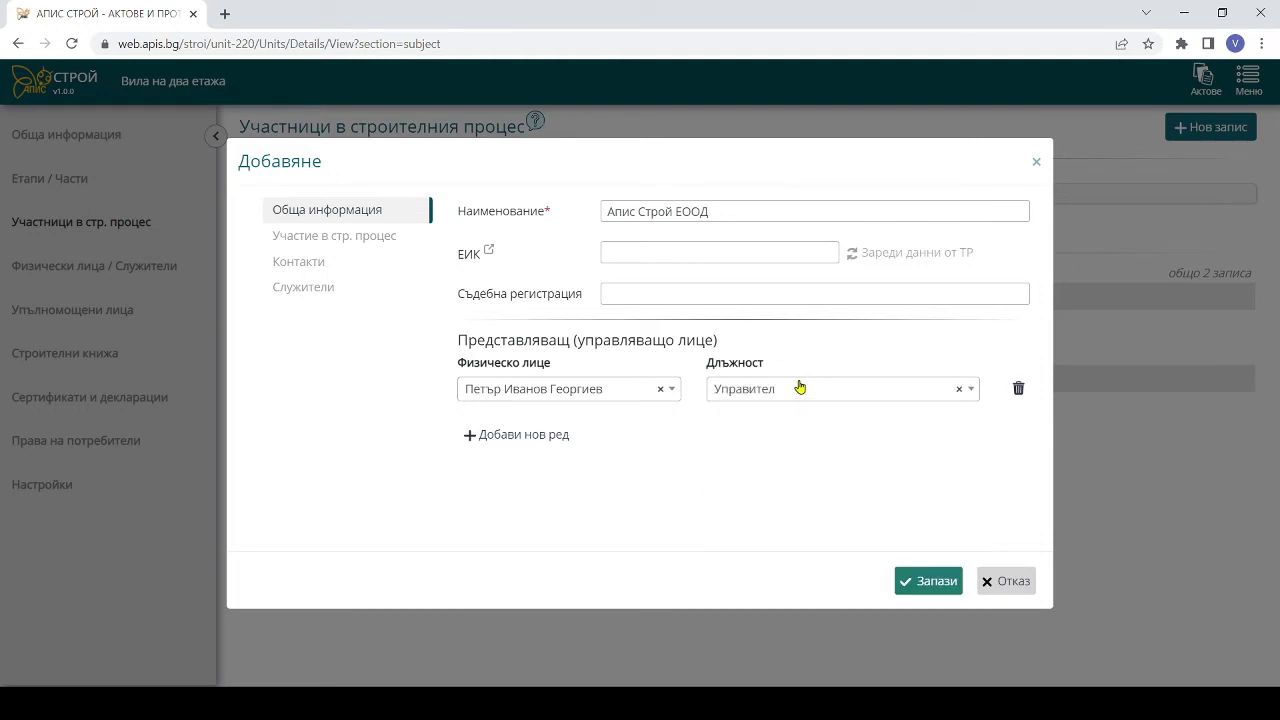
left_click(373, 237)
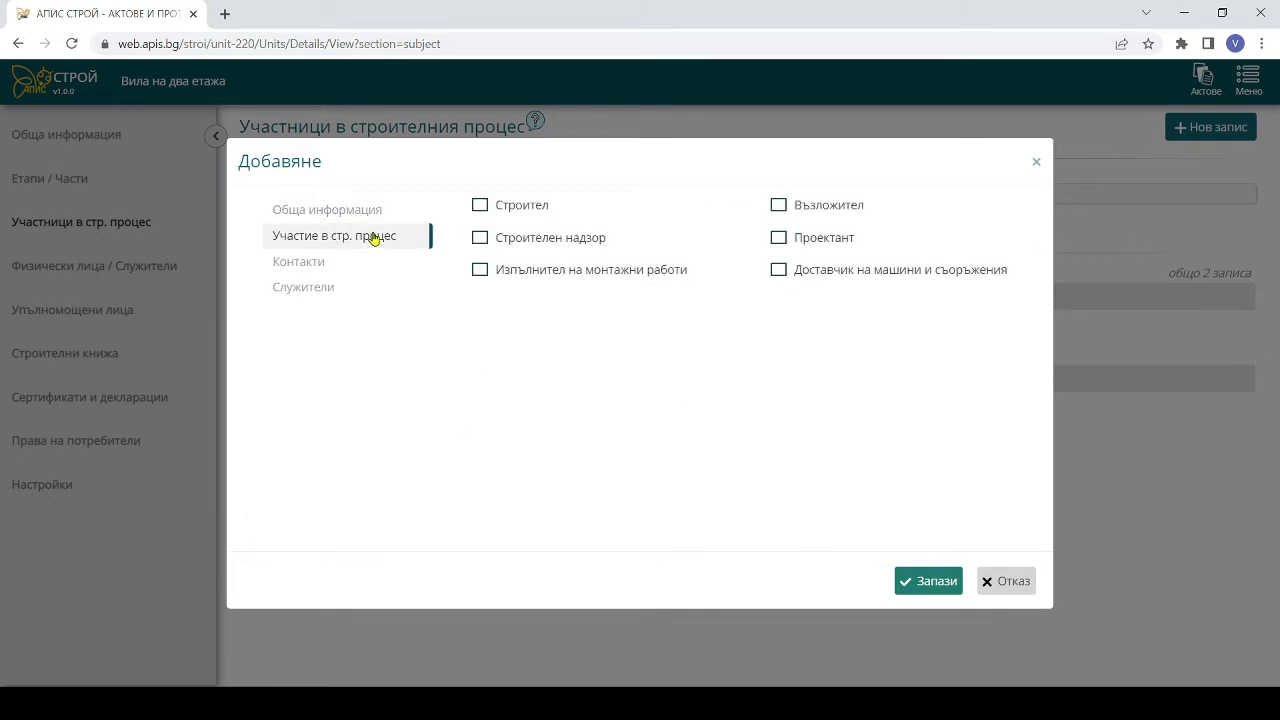
- Mark Апис Строй ЕООД as Строител, add an engineer employee as Технически ръководител, and save
left_click(478, 207)
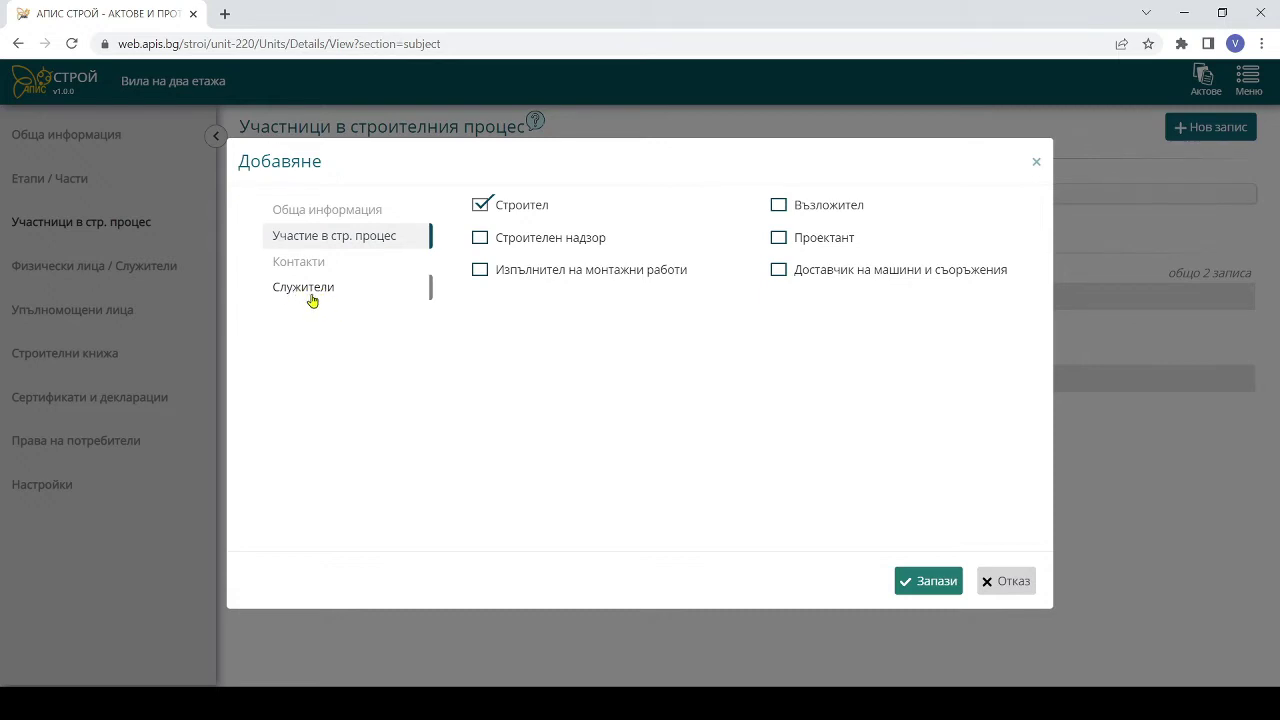
left_click(310, 299)
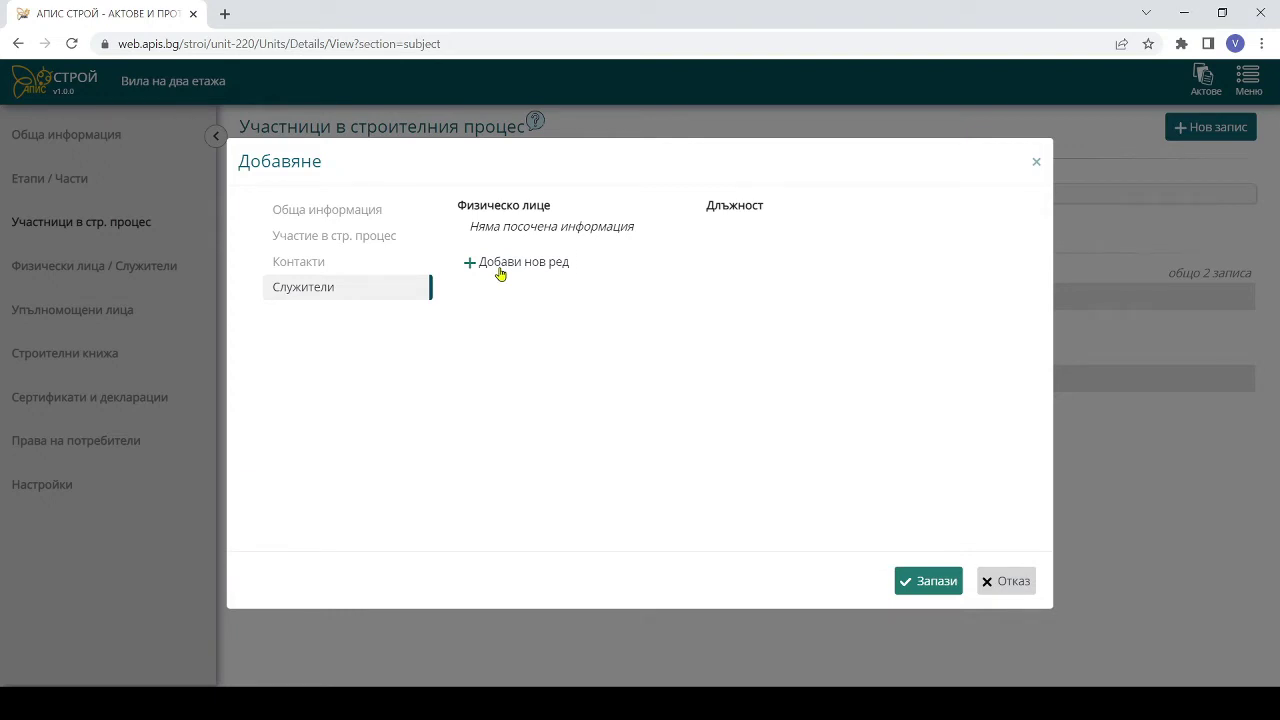
left_click(501, 268)
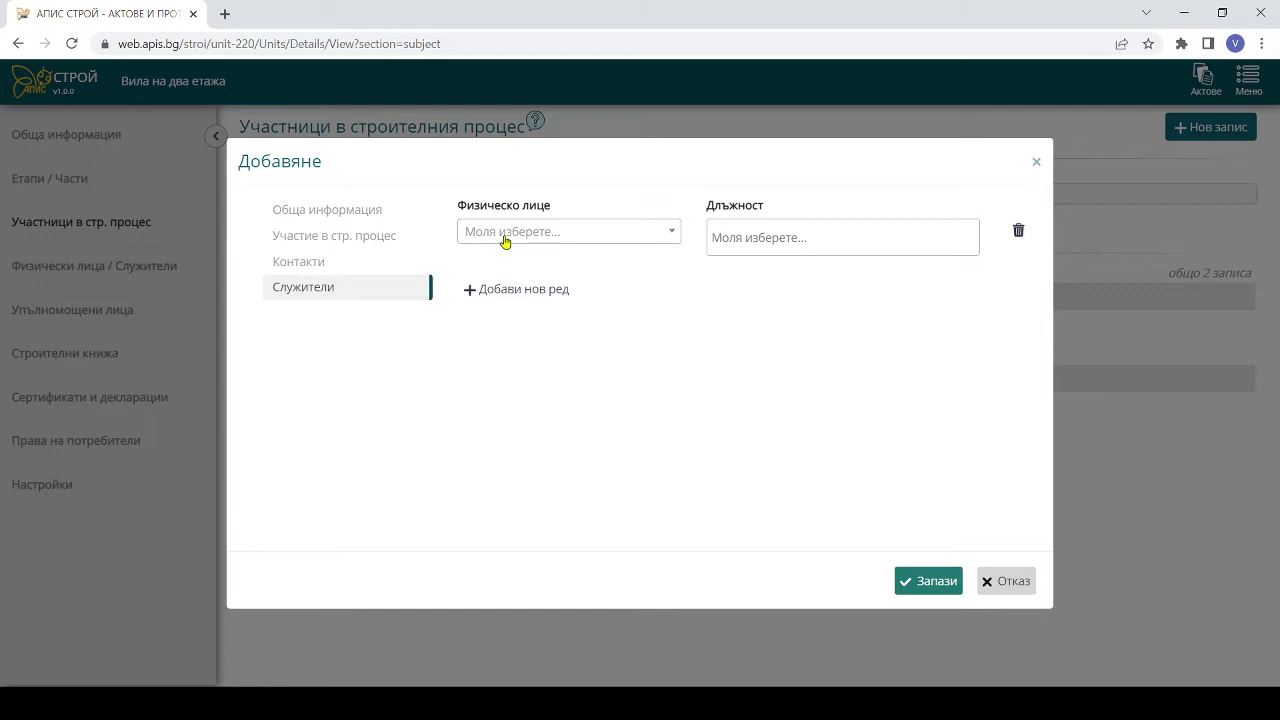
left_click(505, 235)
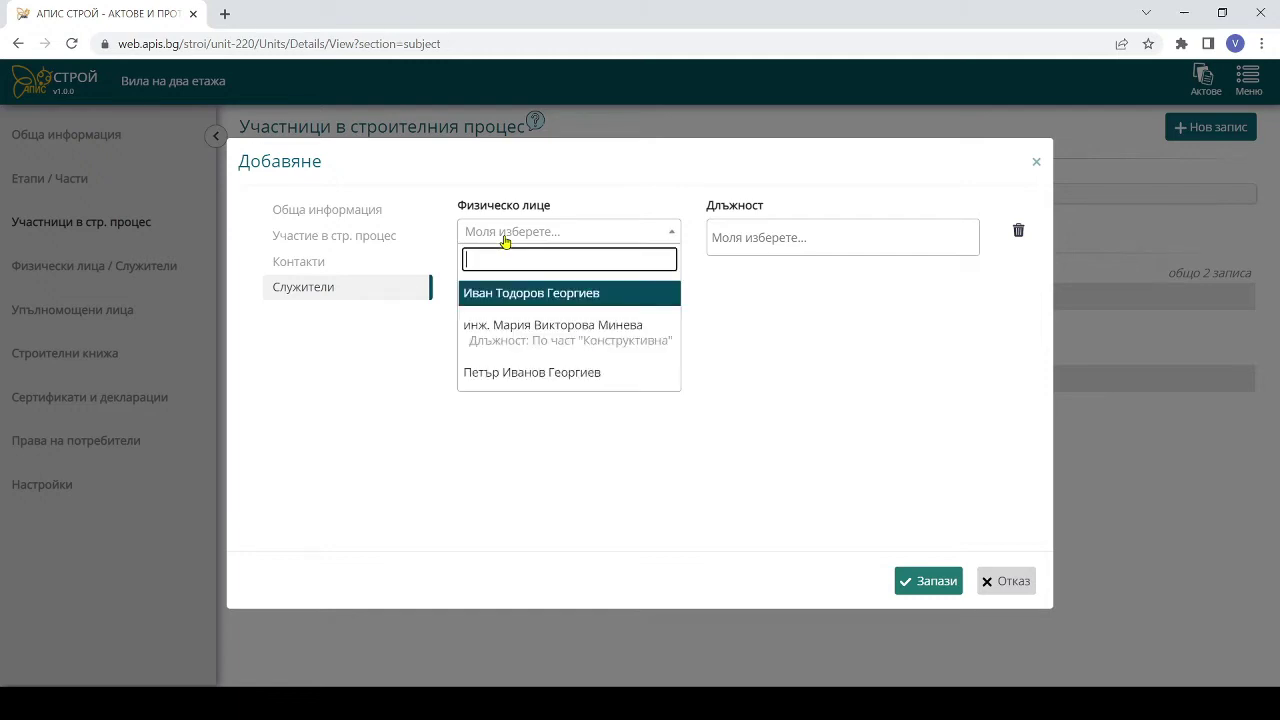
type("инж")
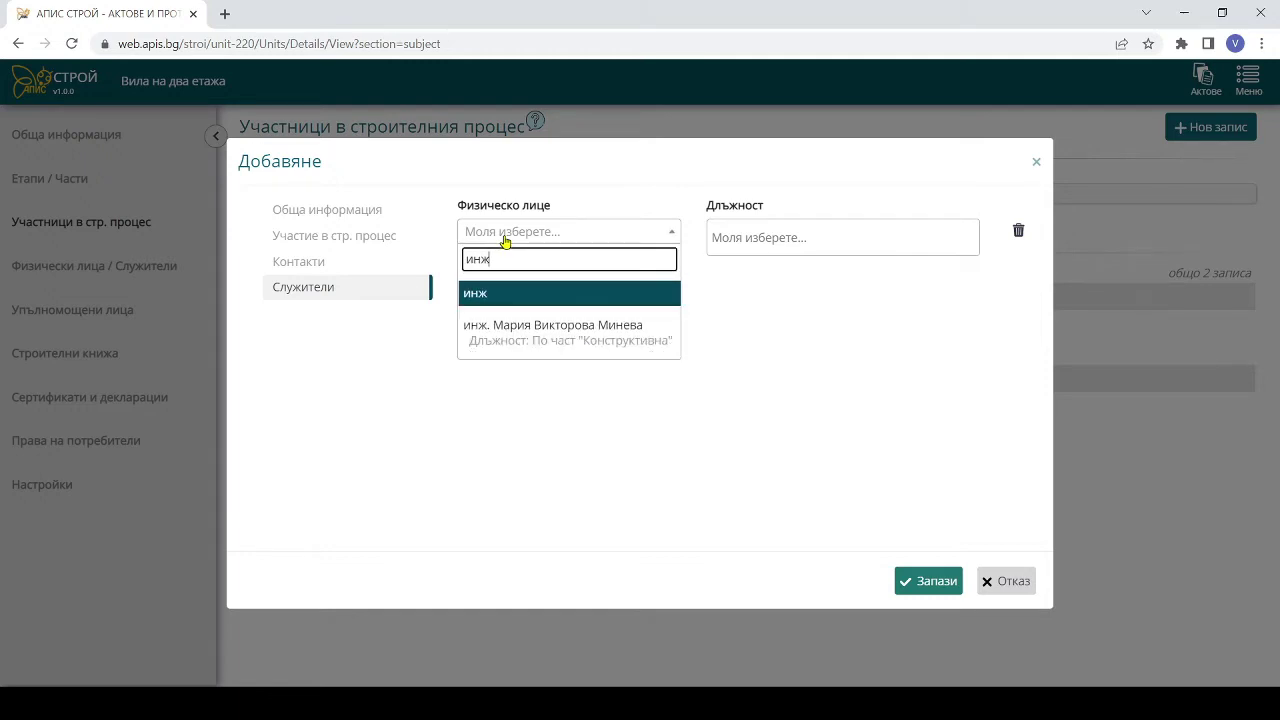
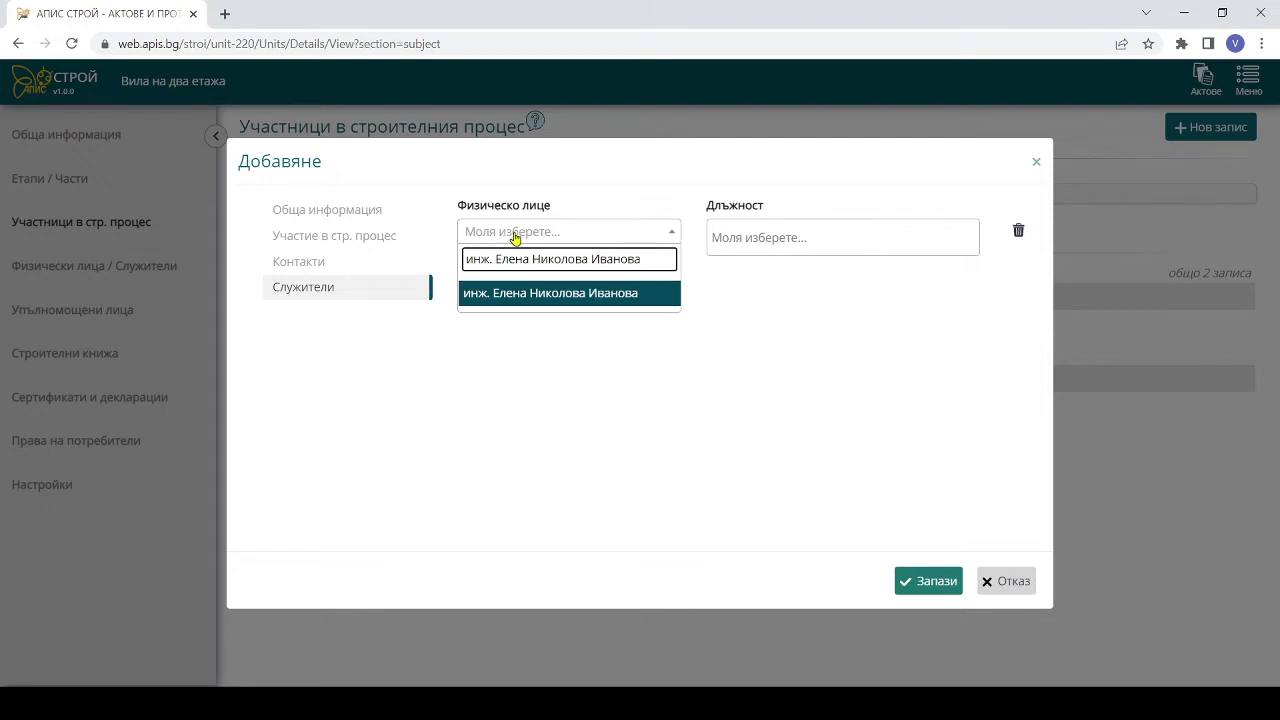
left_click(532, 302)
left_click(786, 238)
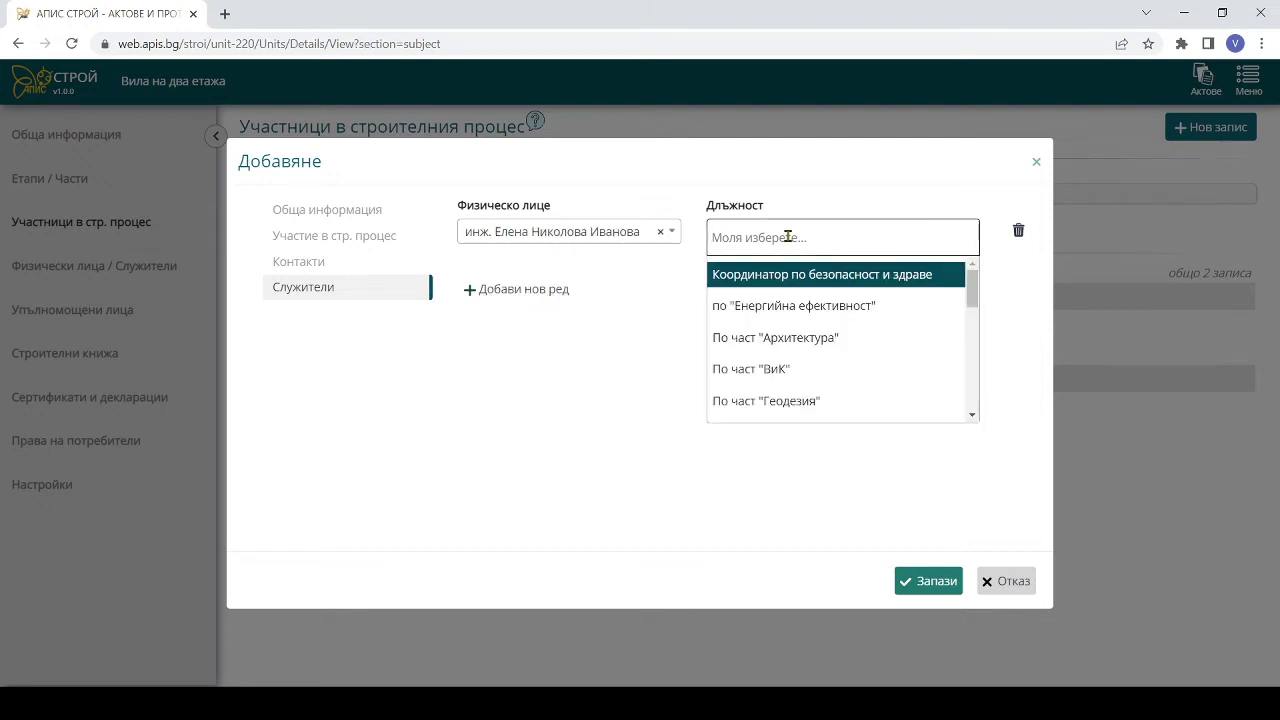
type("тех")
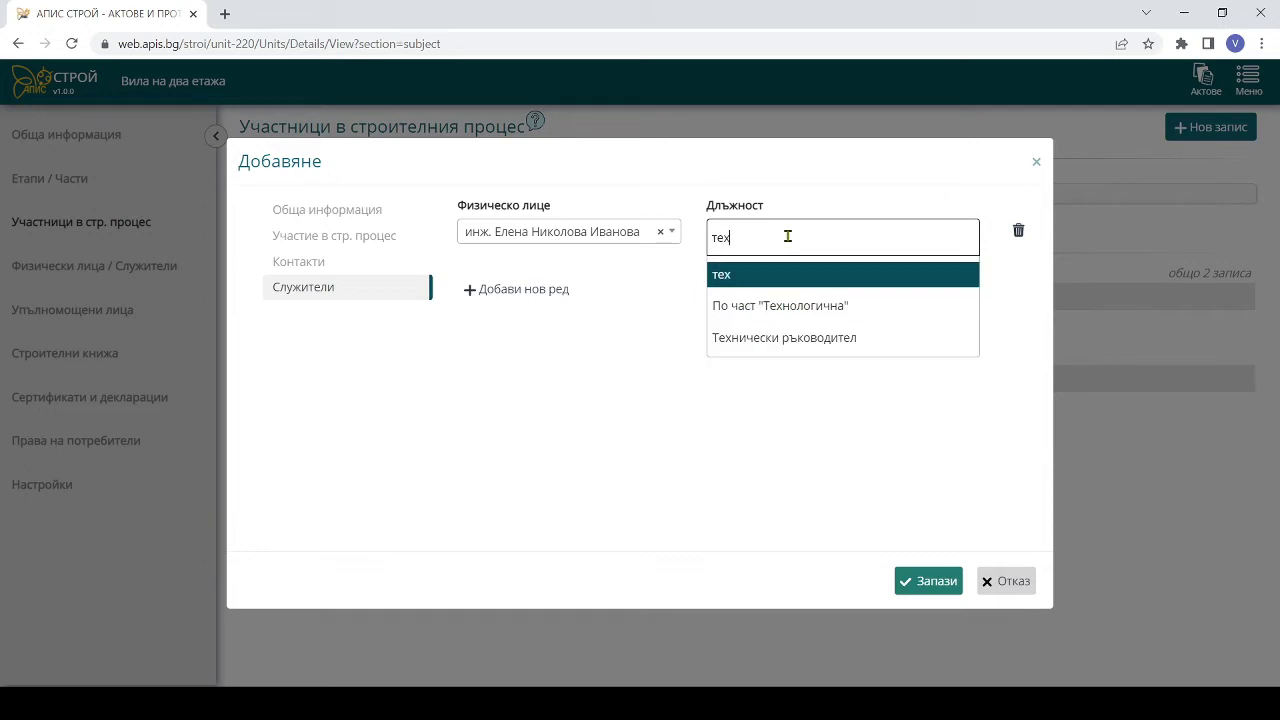
key("Down")
key("Down")
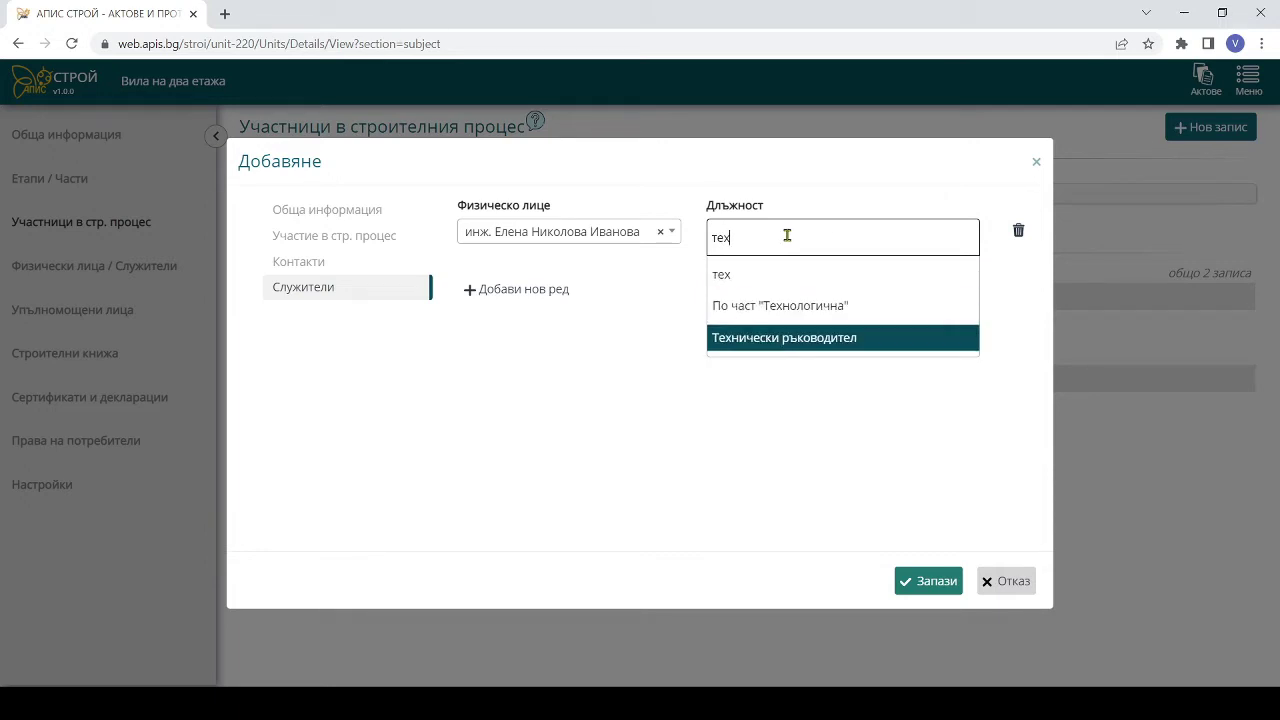
key("Return")
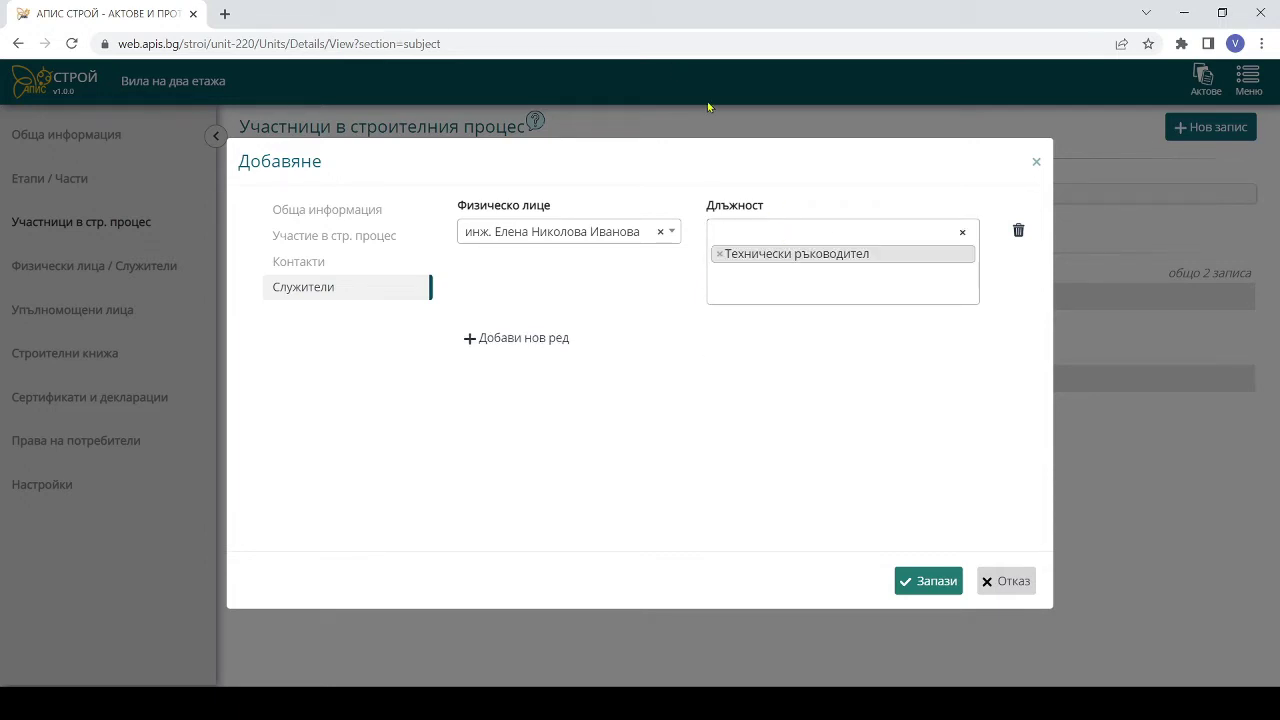
left_click(920, 593)
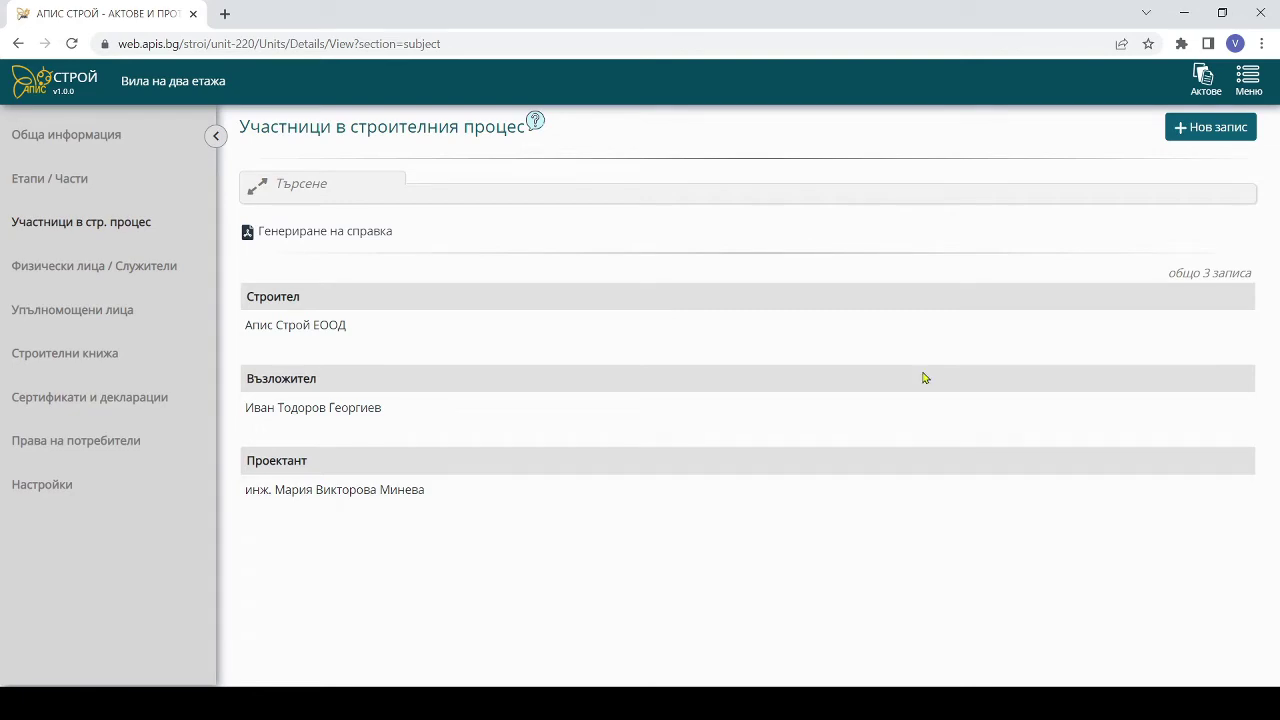
- Add a legal-entity participant by its ЕИК, loading КЗТ ИНЖЕНЕРИНГ ЕООД's details from the trade register
left_click(1192, 127)
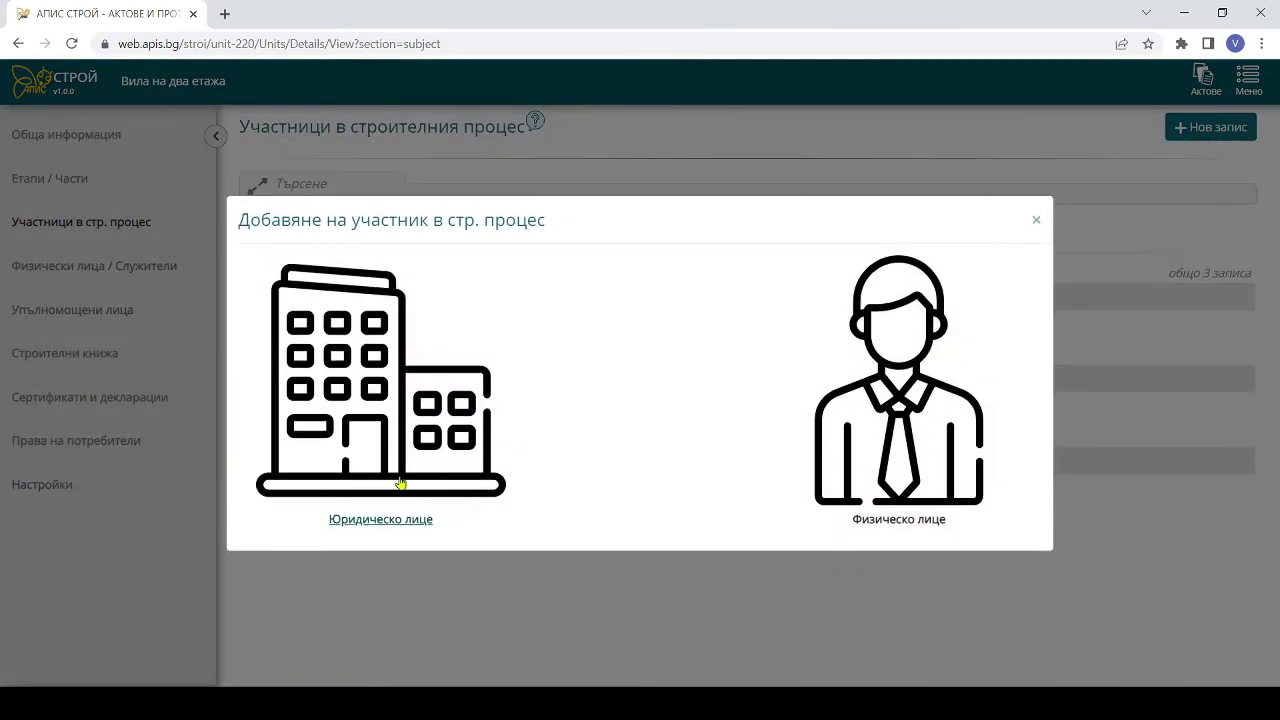
left_click(400, 480)
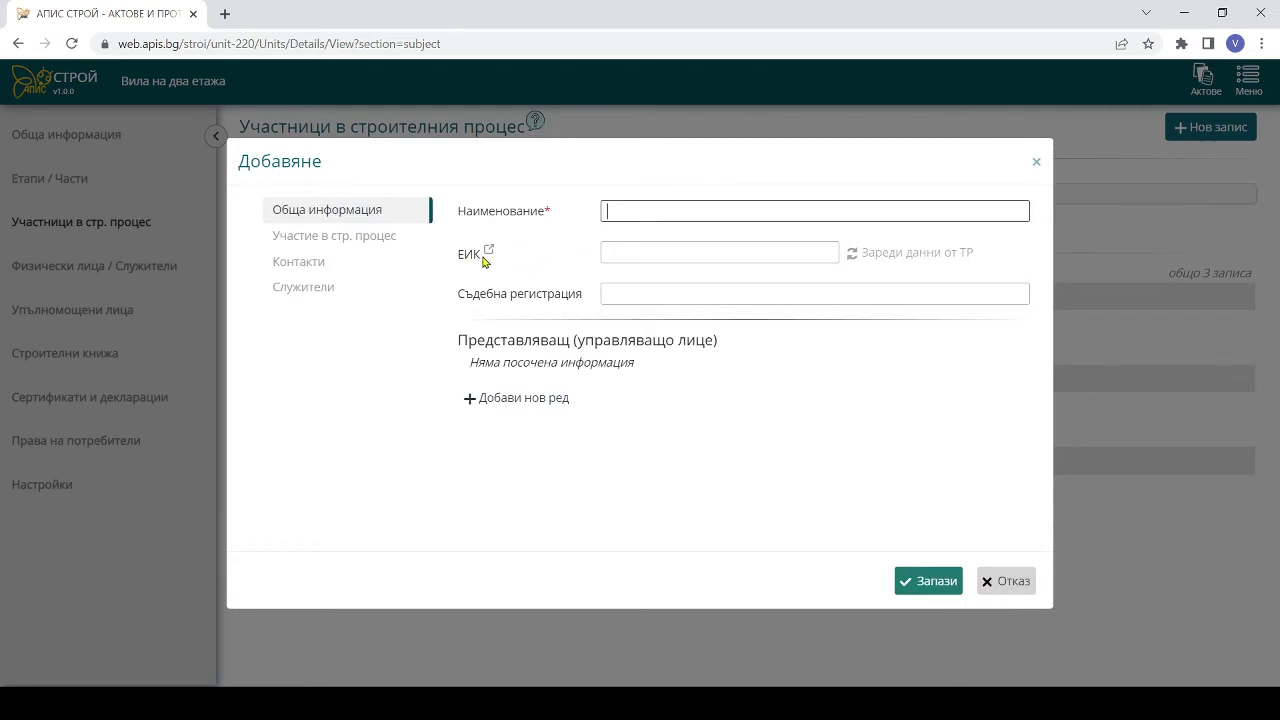
left_click(630, 255)
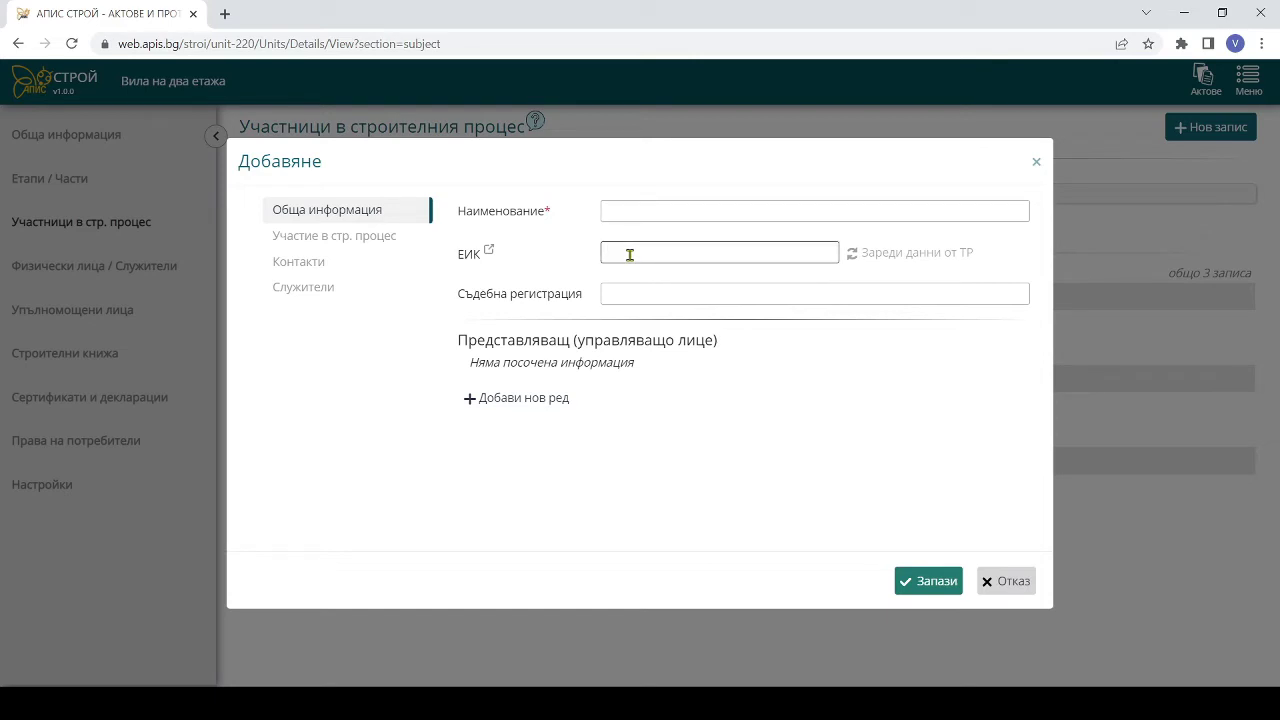
left_click(881, 257)
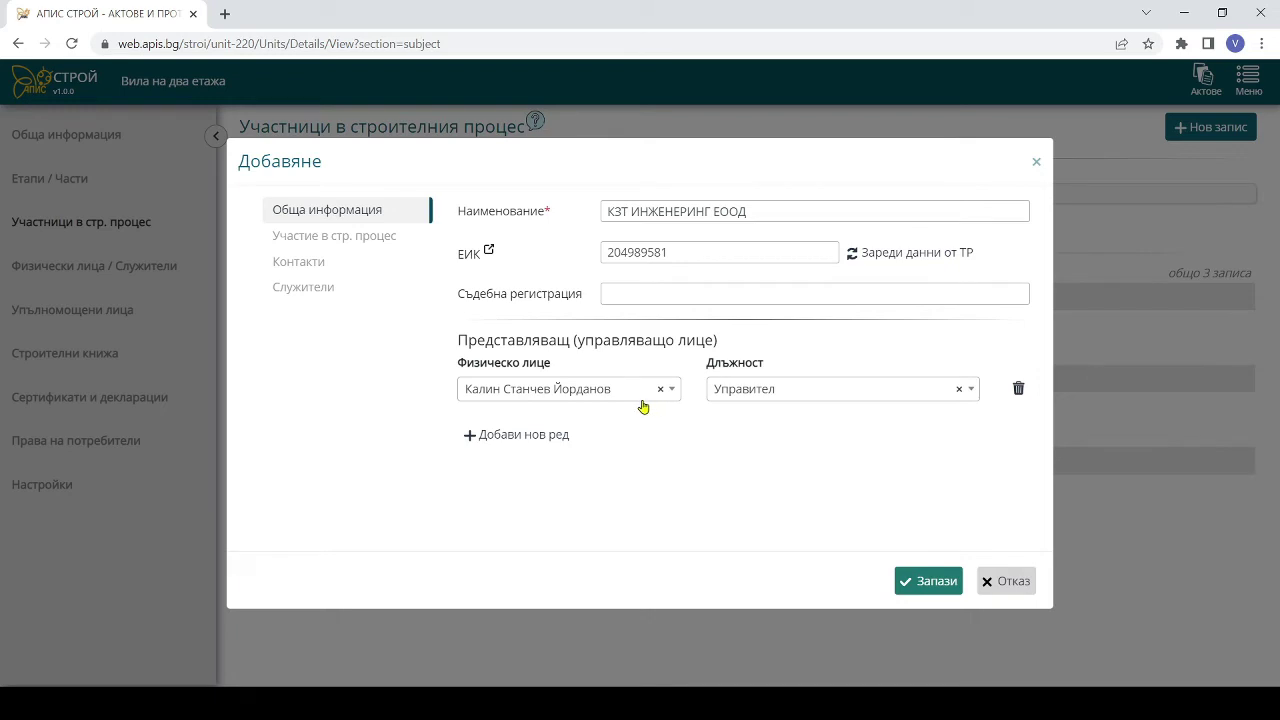
left_click(324, 289)
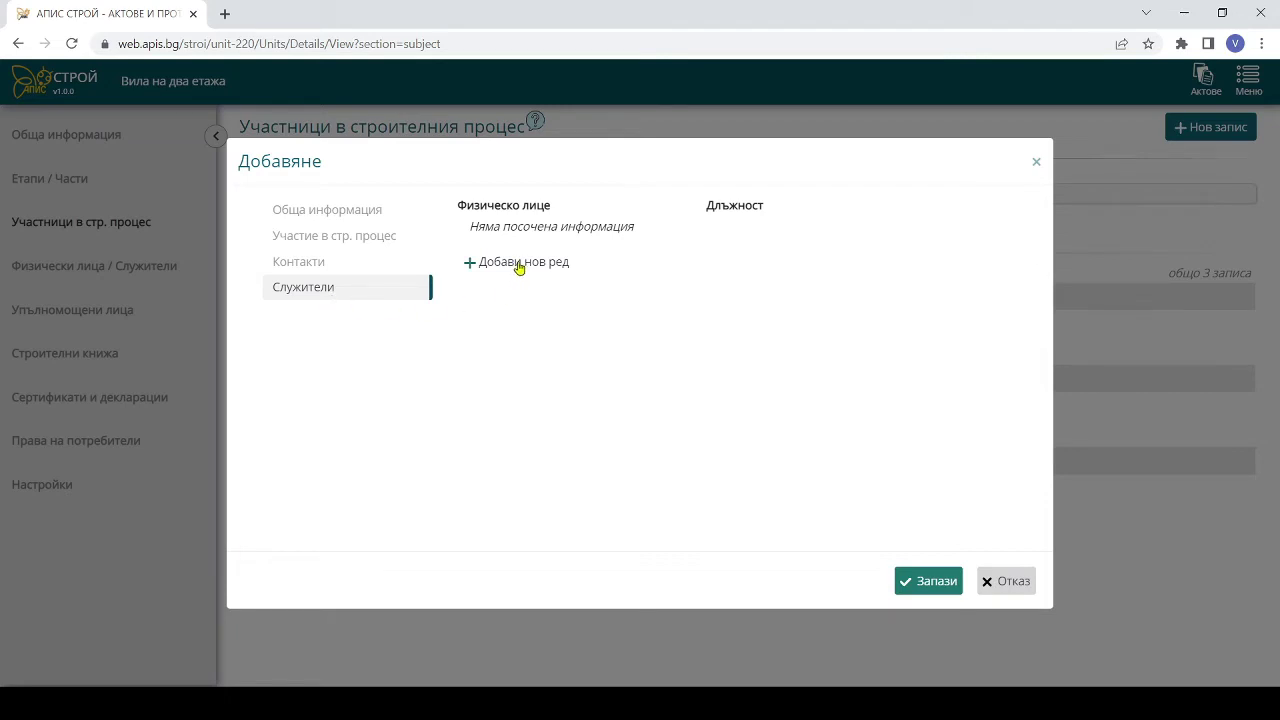
- Add an engineer employee to КЗТ ИНЖЕНЕРИНГ ЕООД with the position По част "Конструктивна"
left_click(519, 263)
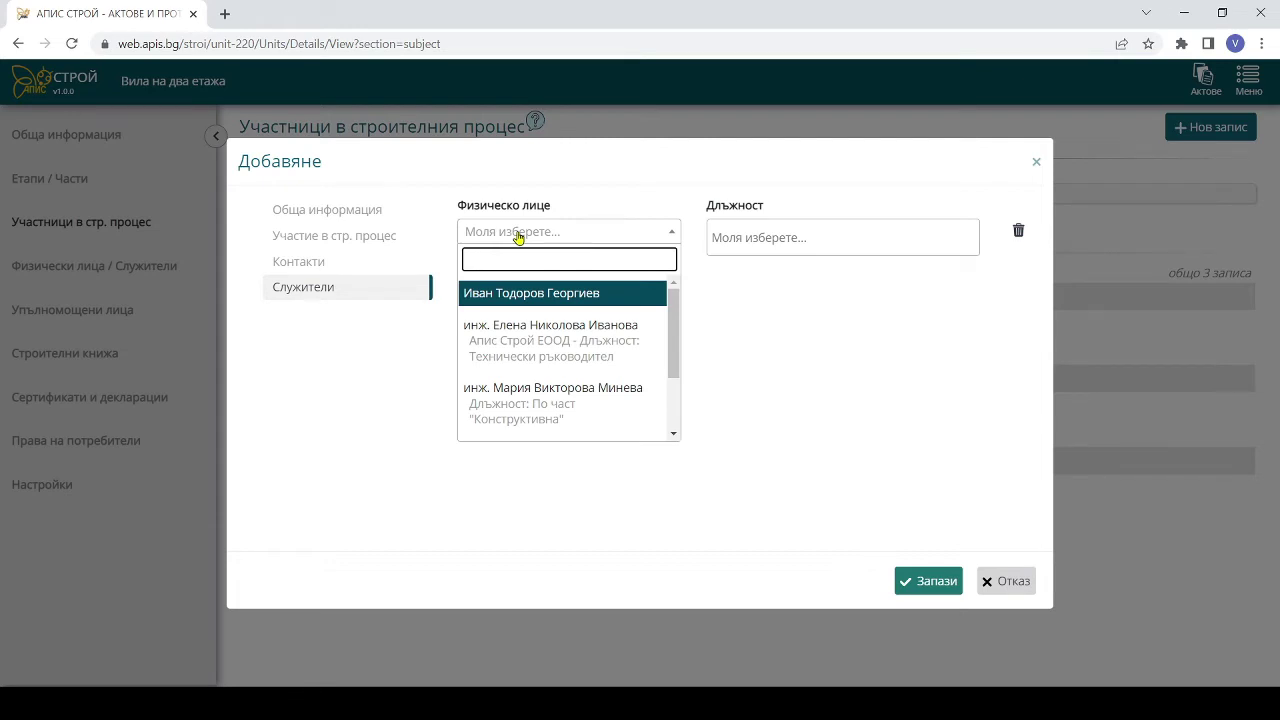
type("инж.")
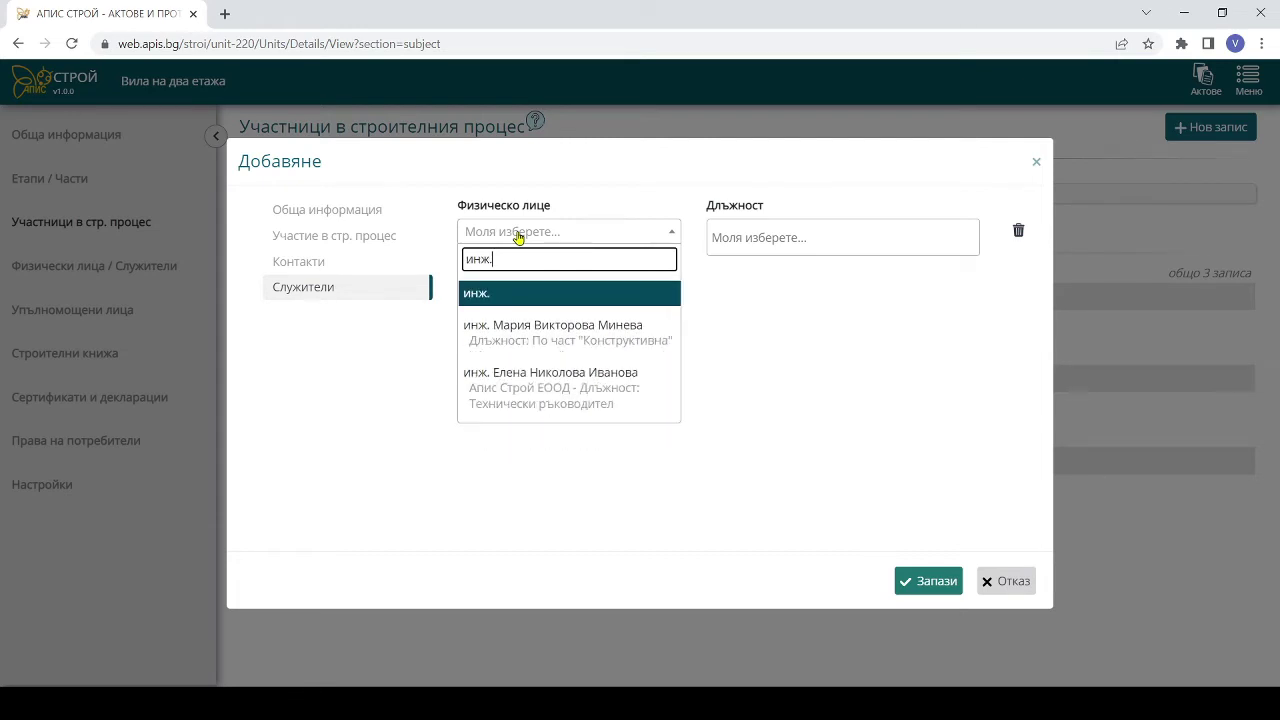
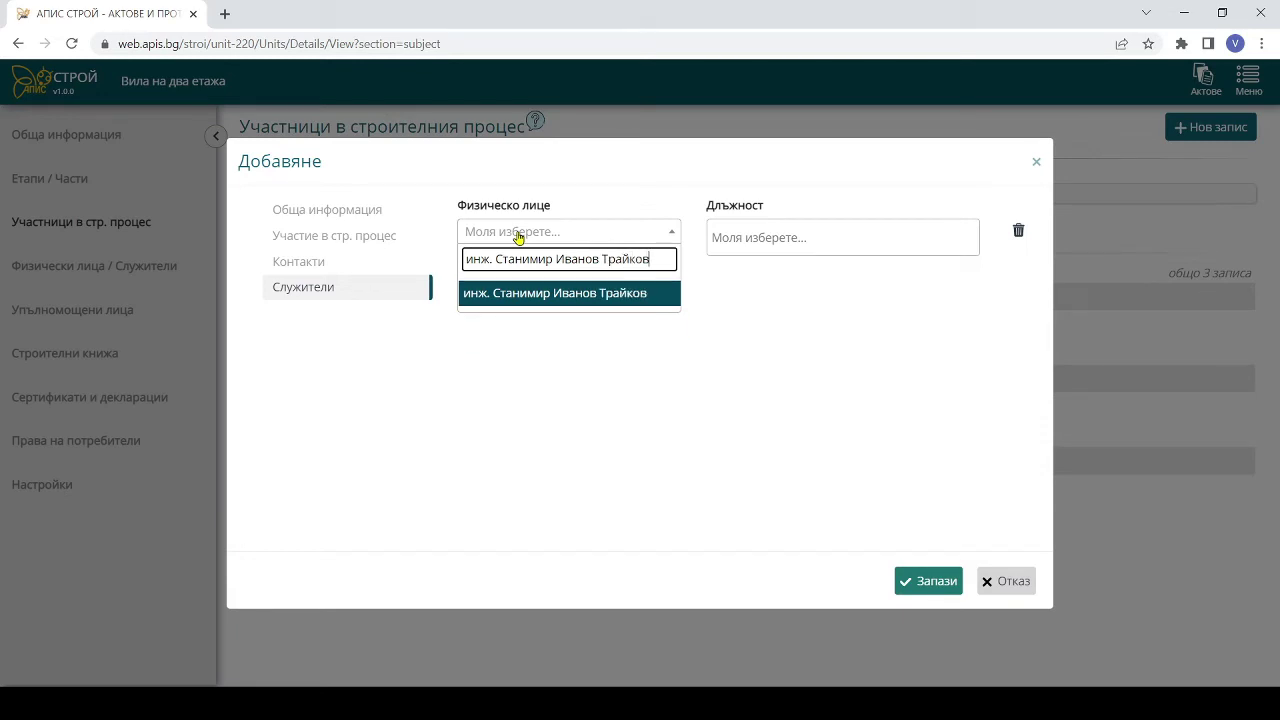
left_click(549, 292)
left_click(785, 234)
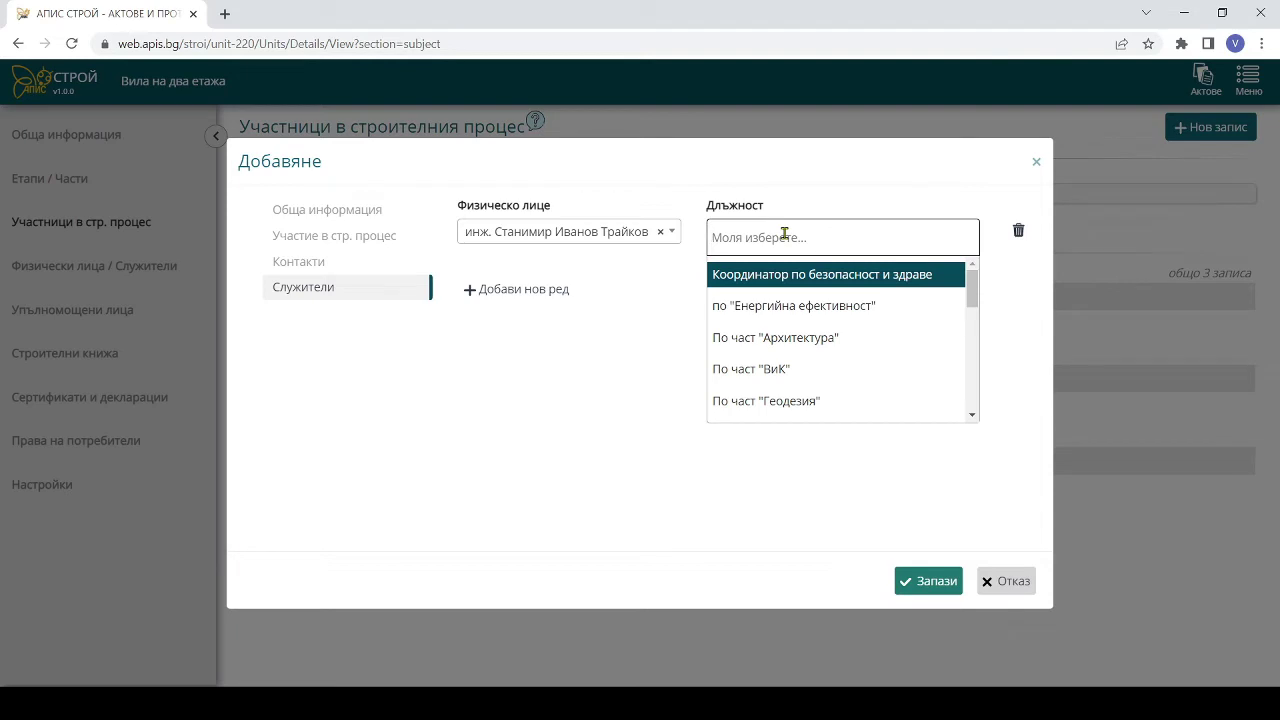
type("по част")
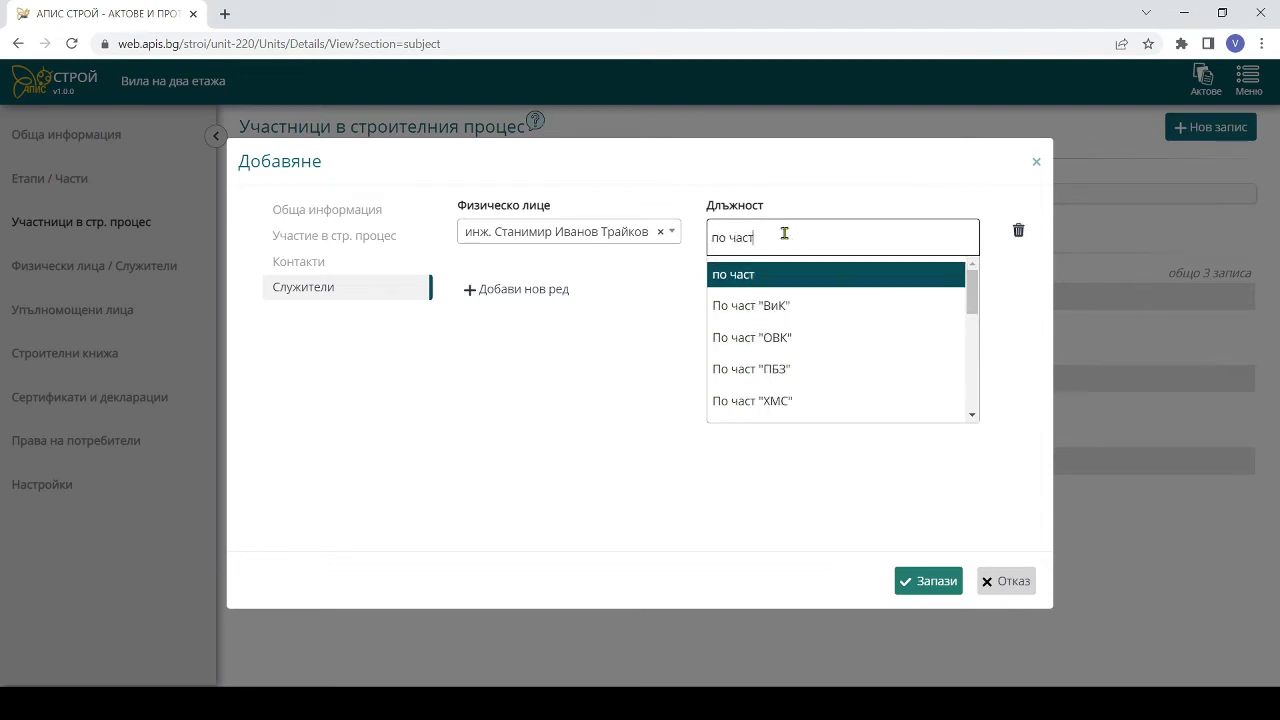
type(" Ко")
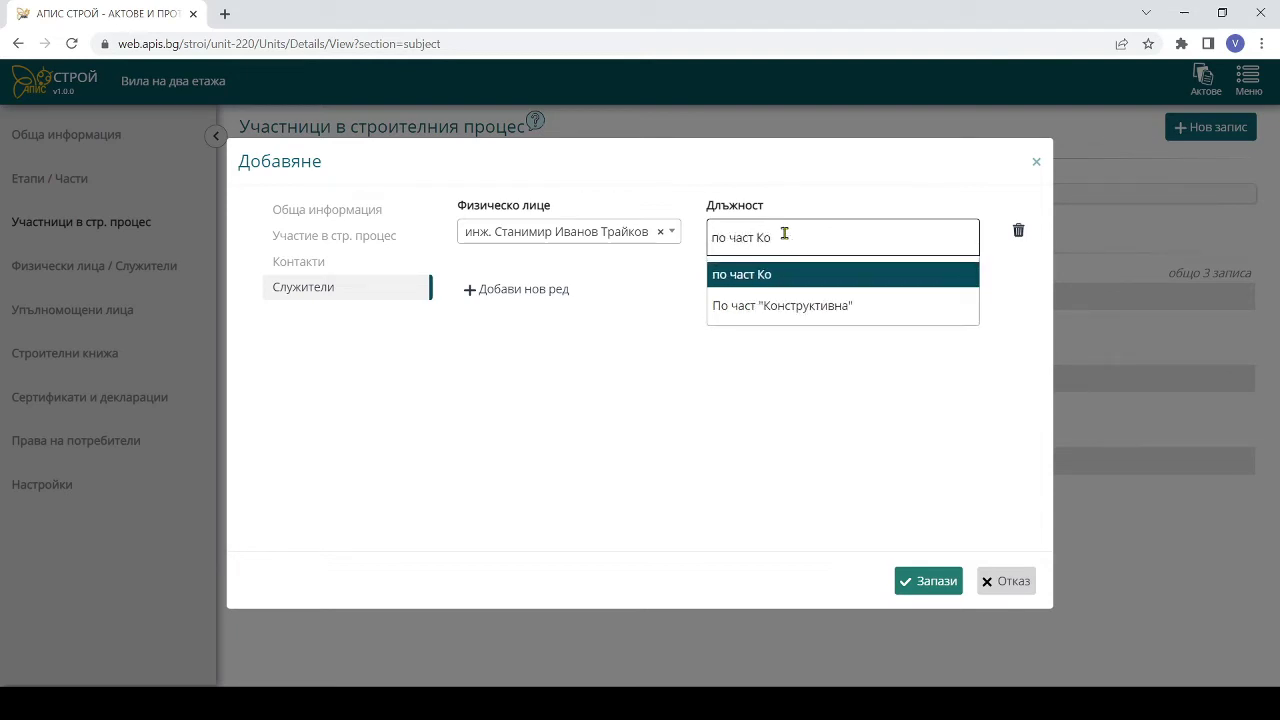
left_click(749, 307)
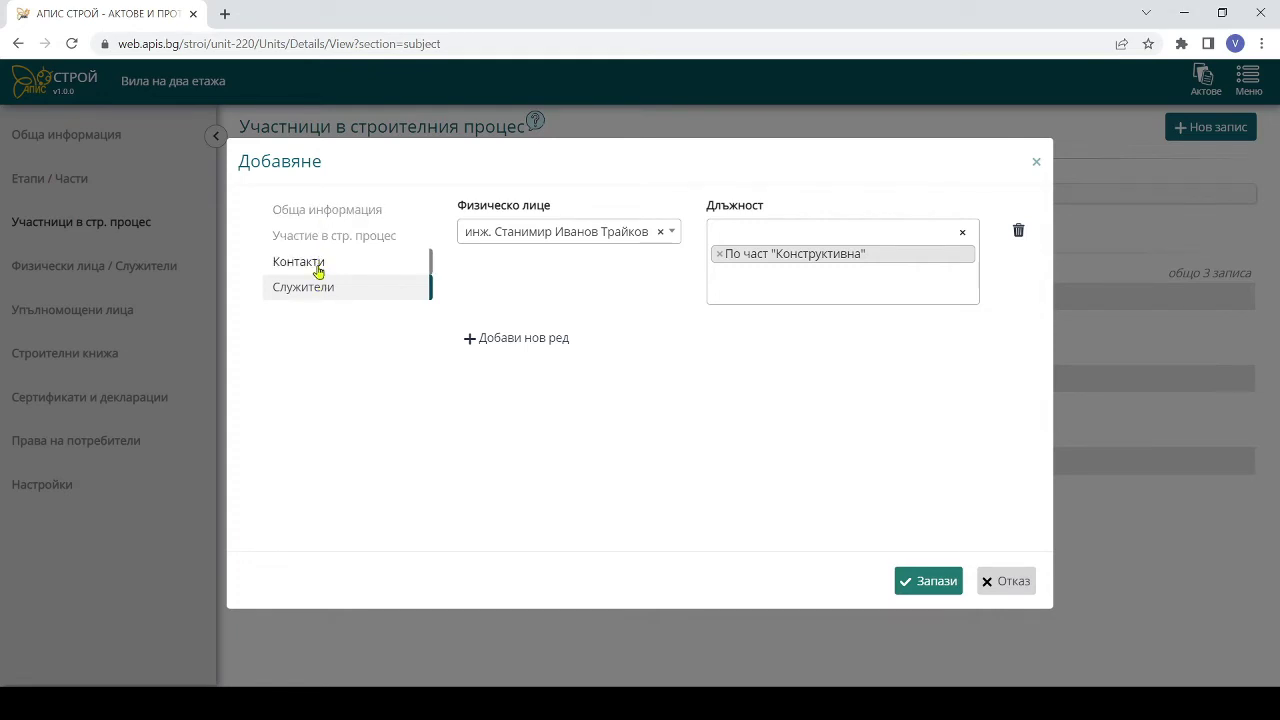
- Mark КЗТ ИНЖЕНЕРИНГ ЕООД as Строителен надзор, check its sections, and save it
left_click(314, 237)
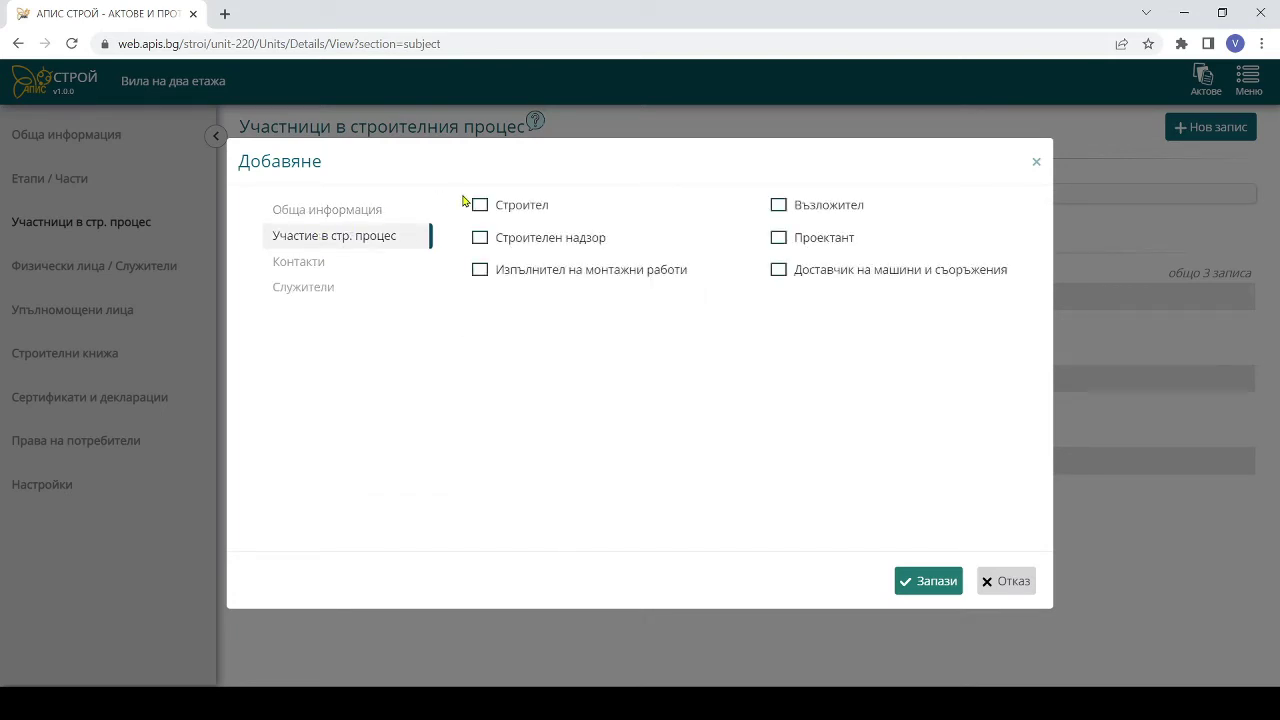
left_click(512, 241)
left_click(345, 219)
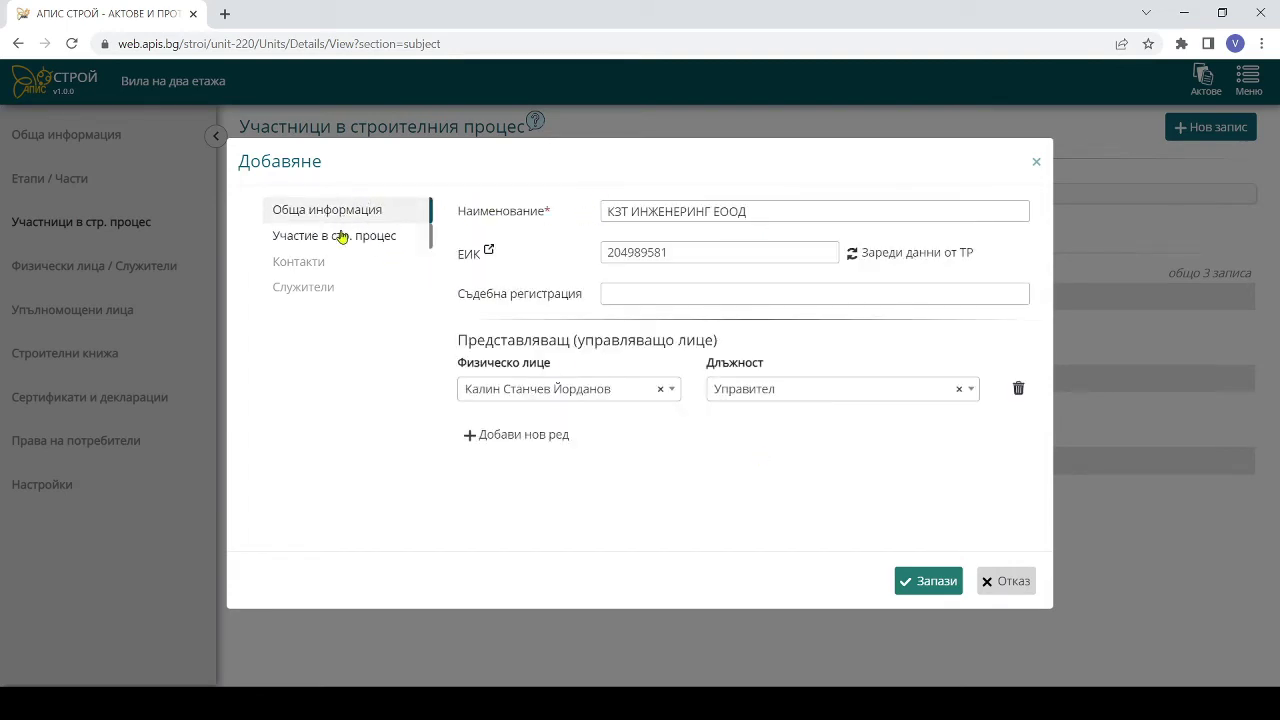
left_click(338, 240)
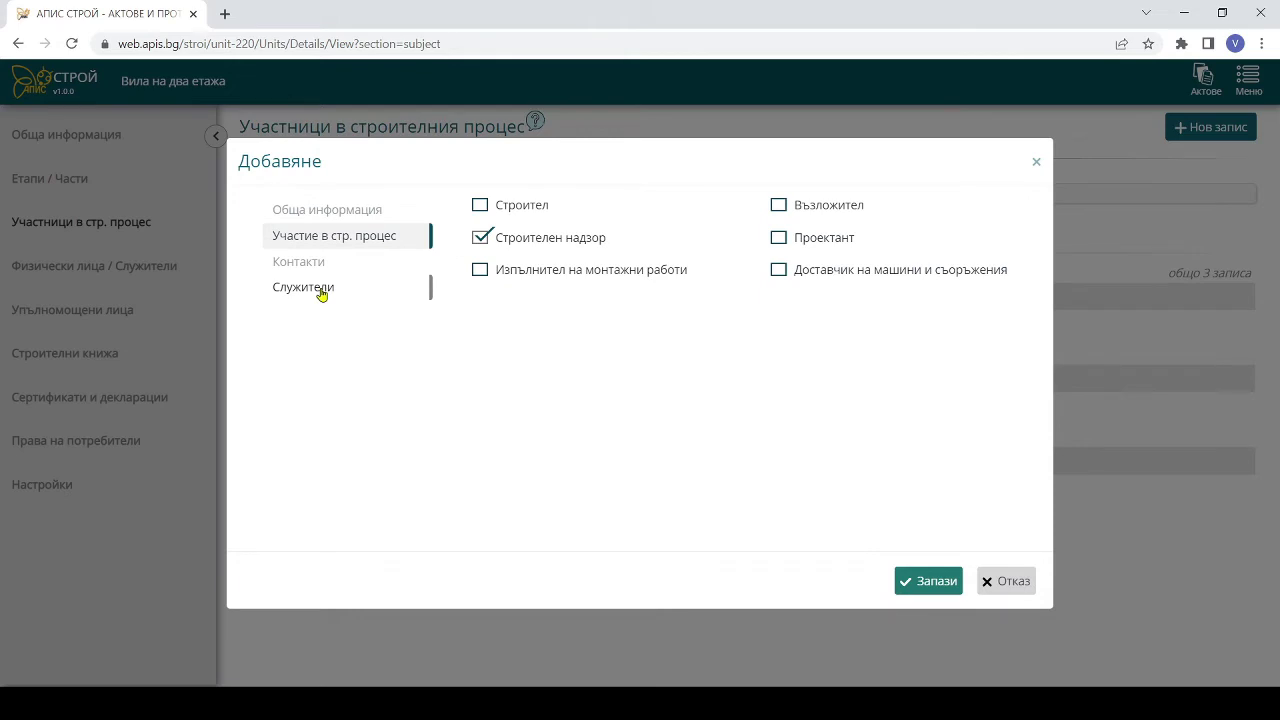
left_click(321, 290)
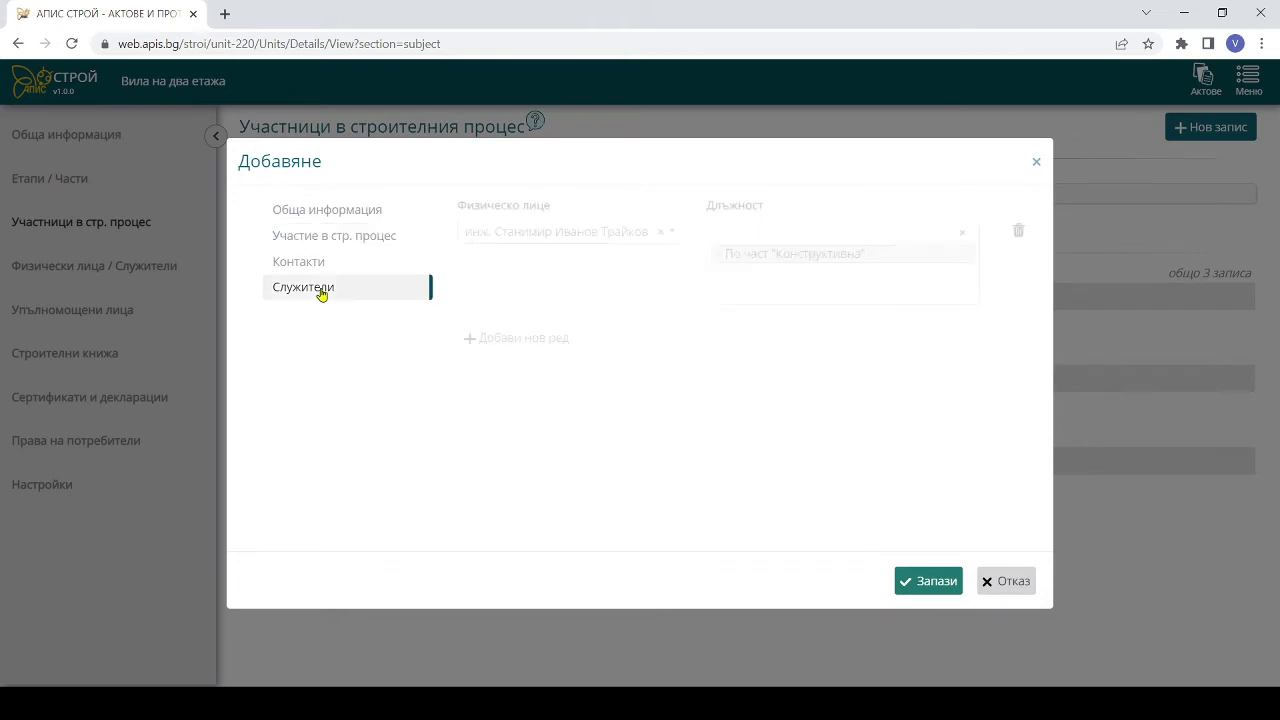
left_click(934, 583)
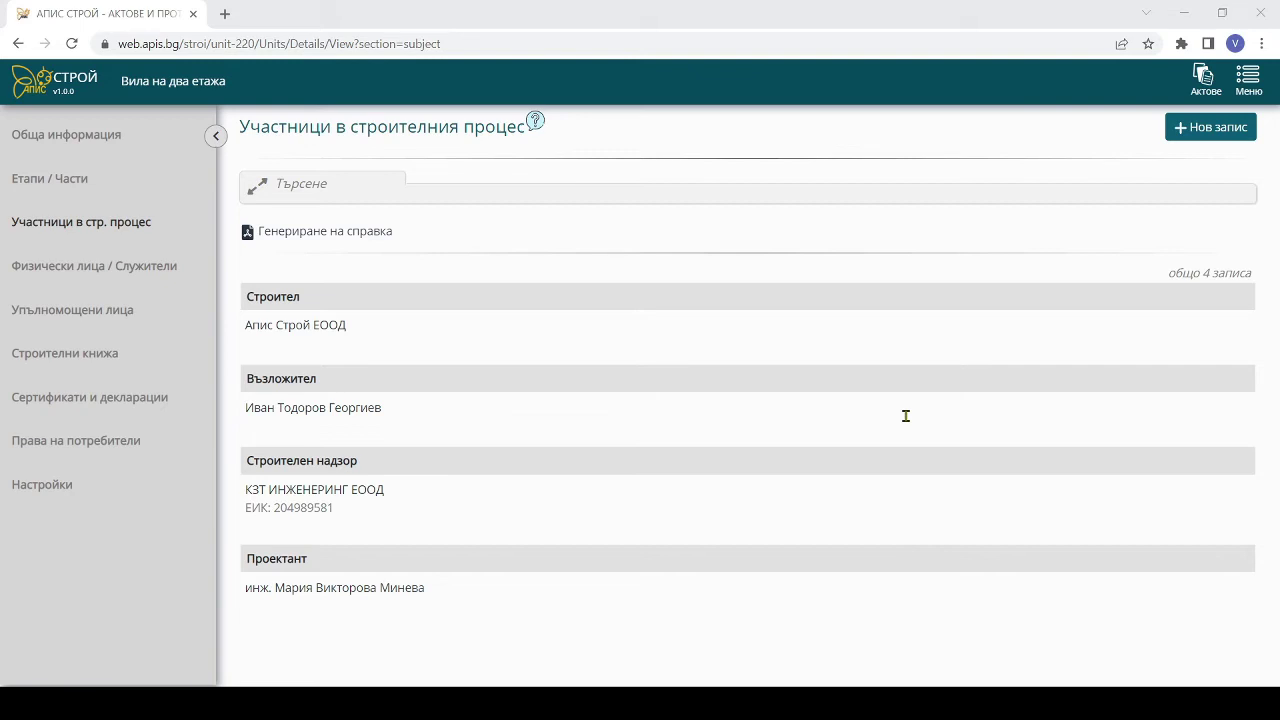
- Check the engineer's record under КЗТ ИНЖЕНЕРИНГ ЕООД without saving, then view the villa's empty acts list
left_click(56, 278)
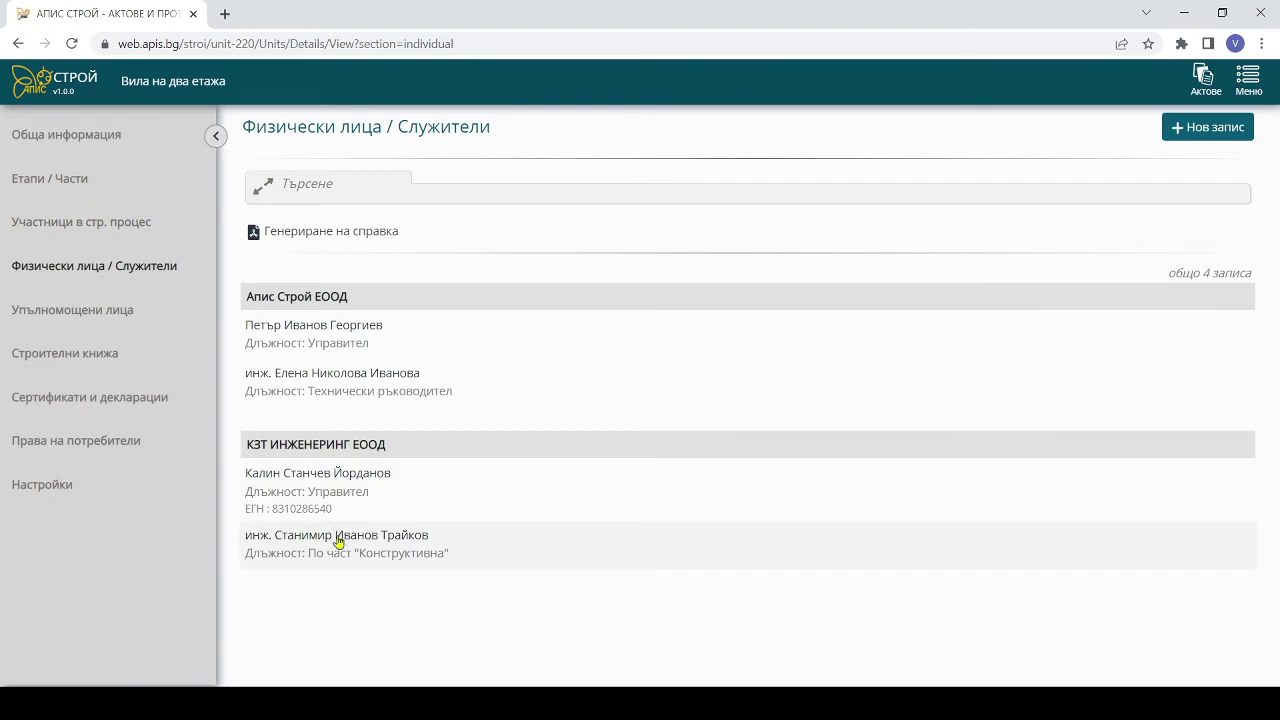
left_click(338, 545)
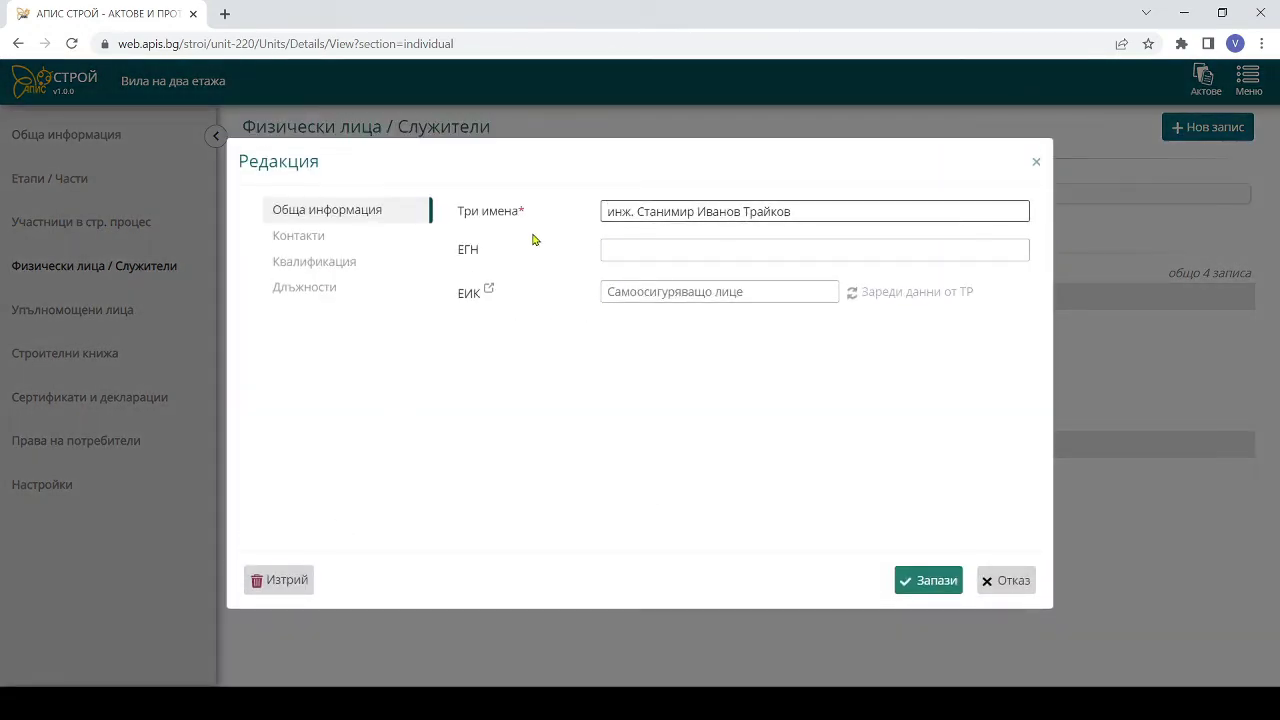
left_click(317, 236)
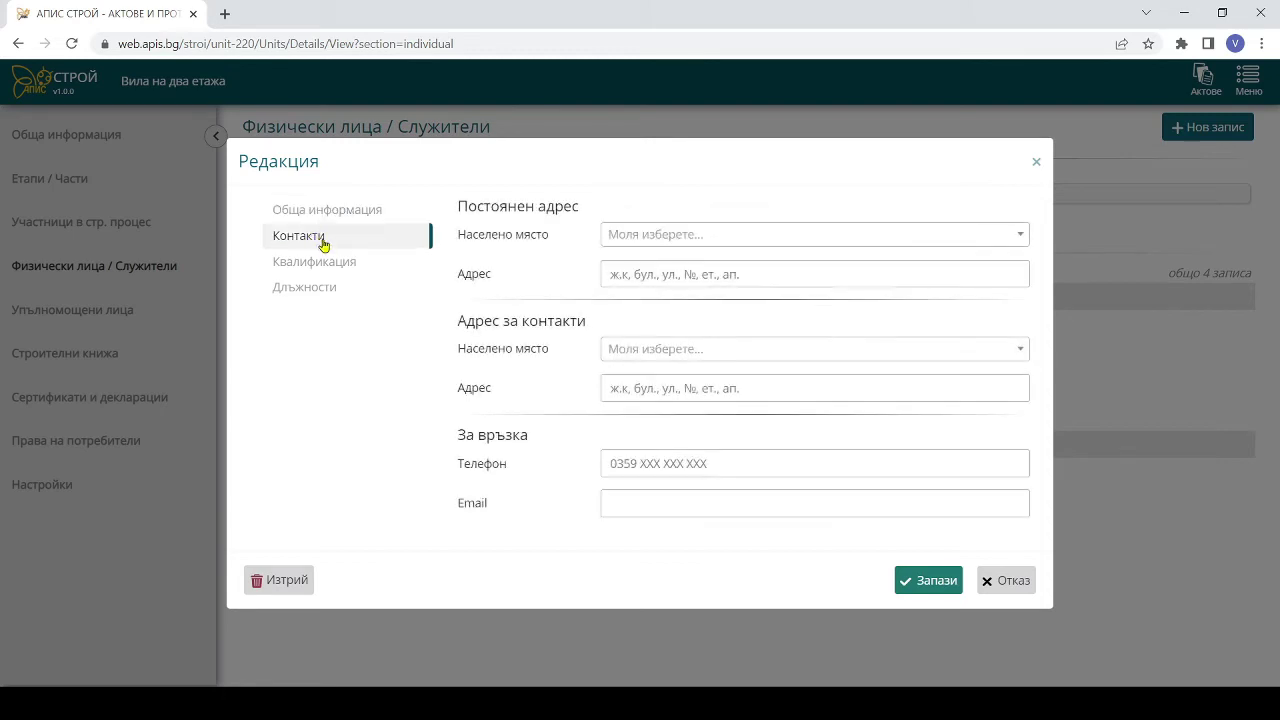
left_click(328, 263)
left_click(323, 294)
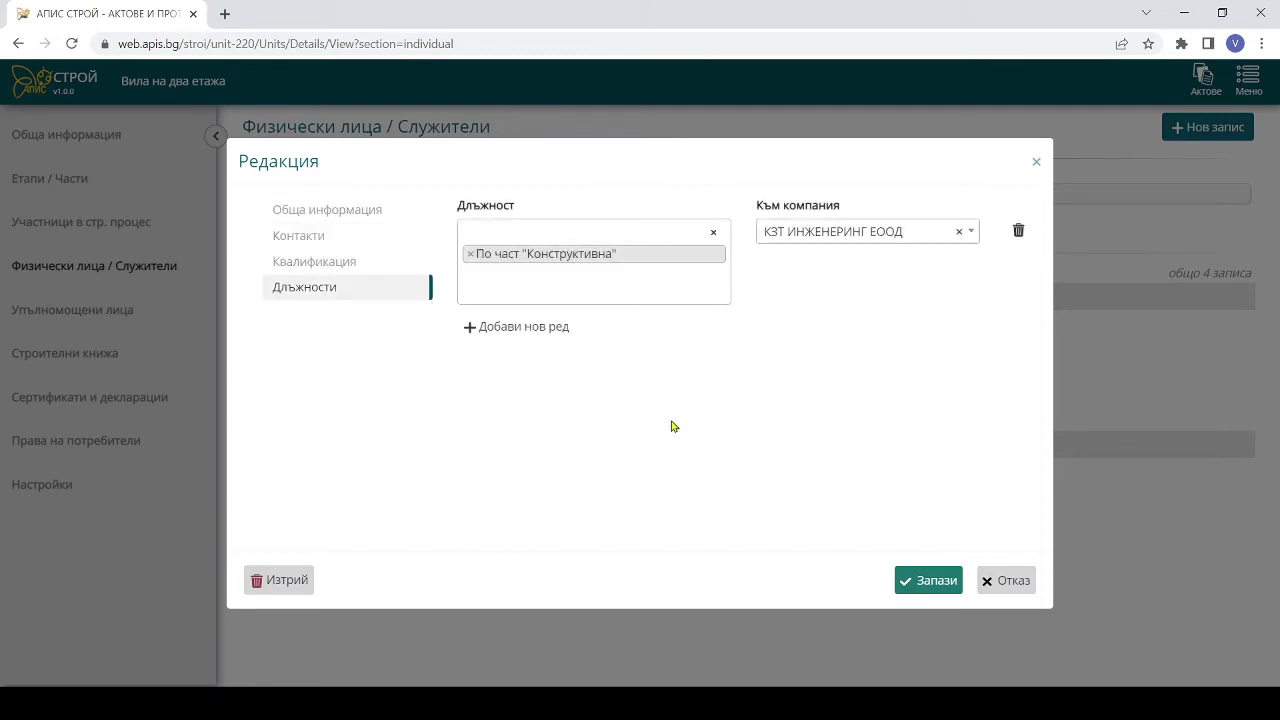
left_click(991, 580)
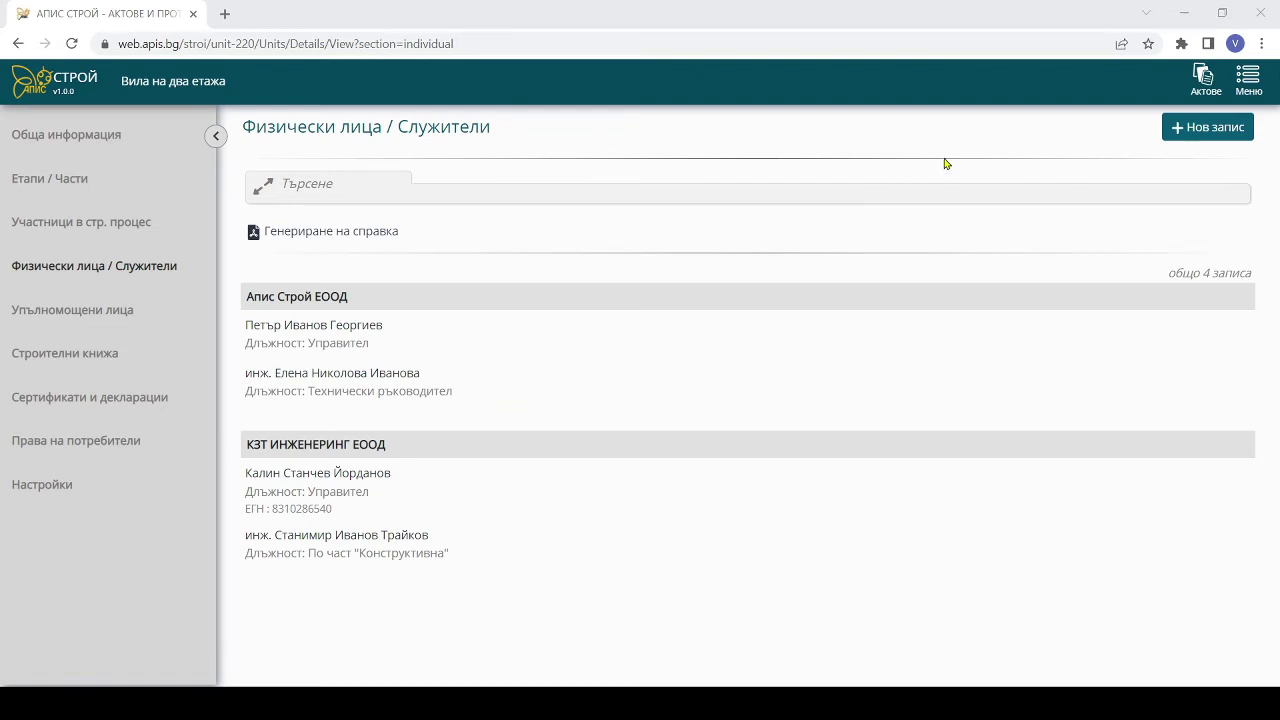
left_click(1203, 79)
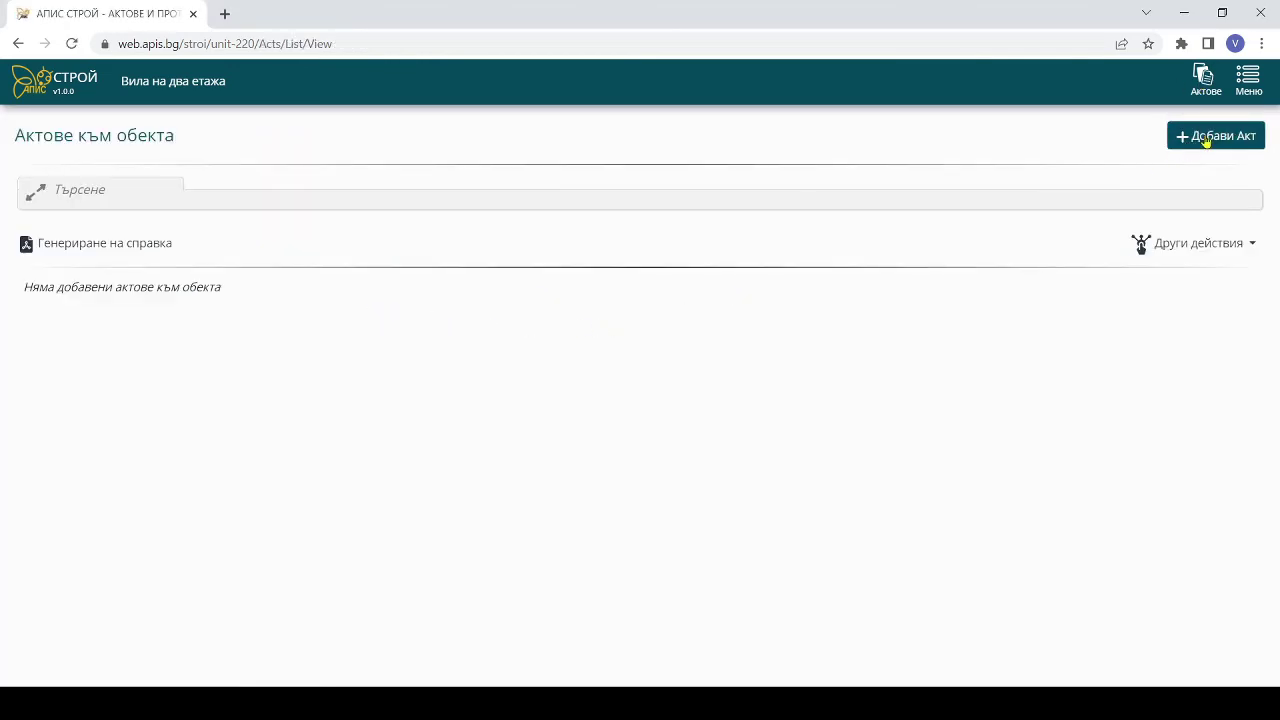
- Create an Образец 7 act and set the individual client as its Възложител
left_click(1208, 138)
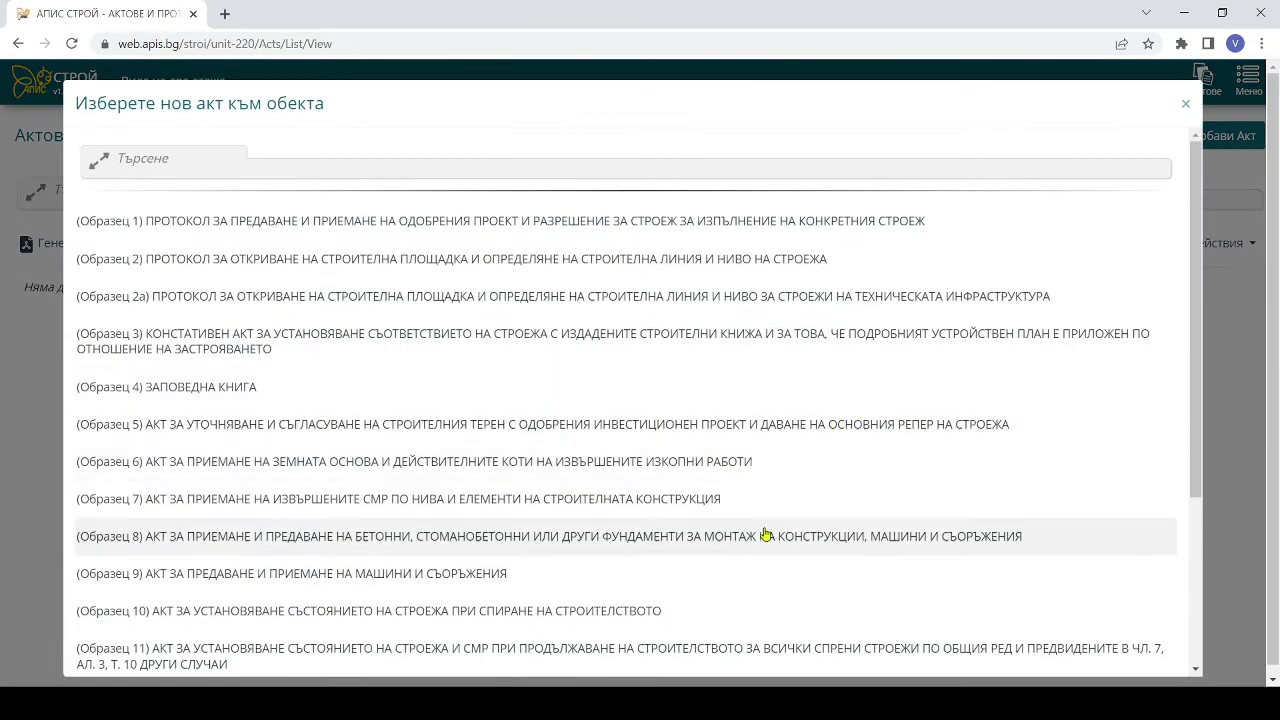
left_click(262, 497)
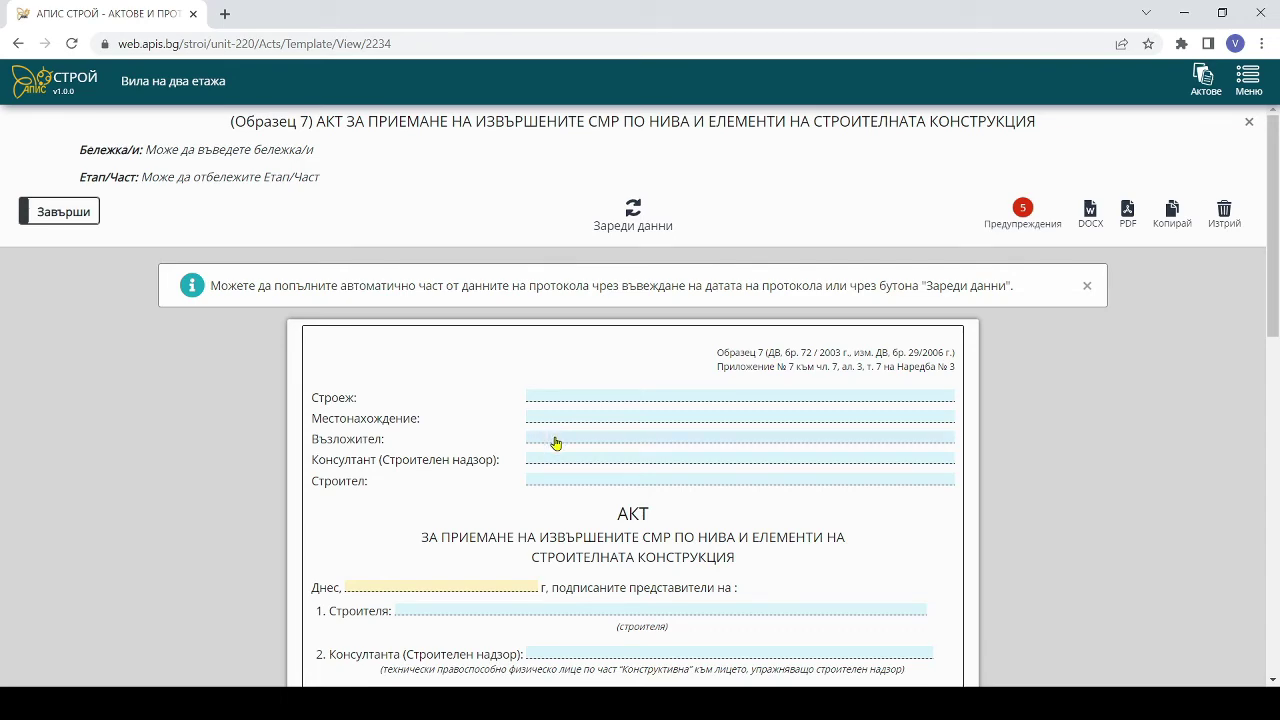
left_click(556, 441)
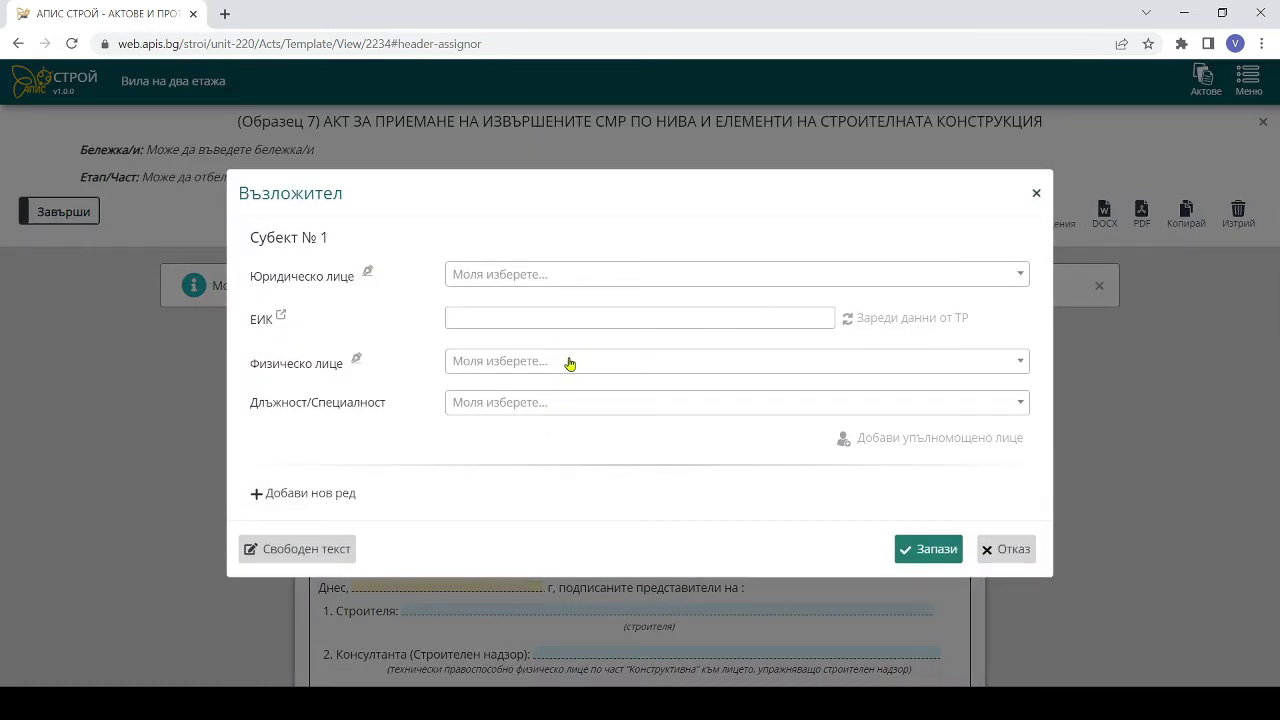
left_click(570, 363)
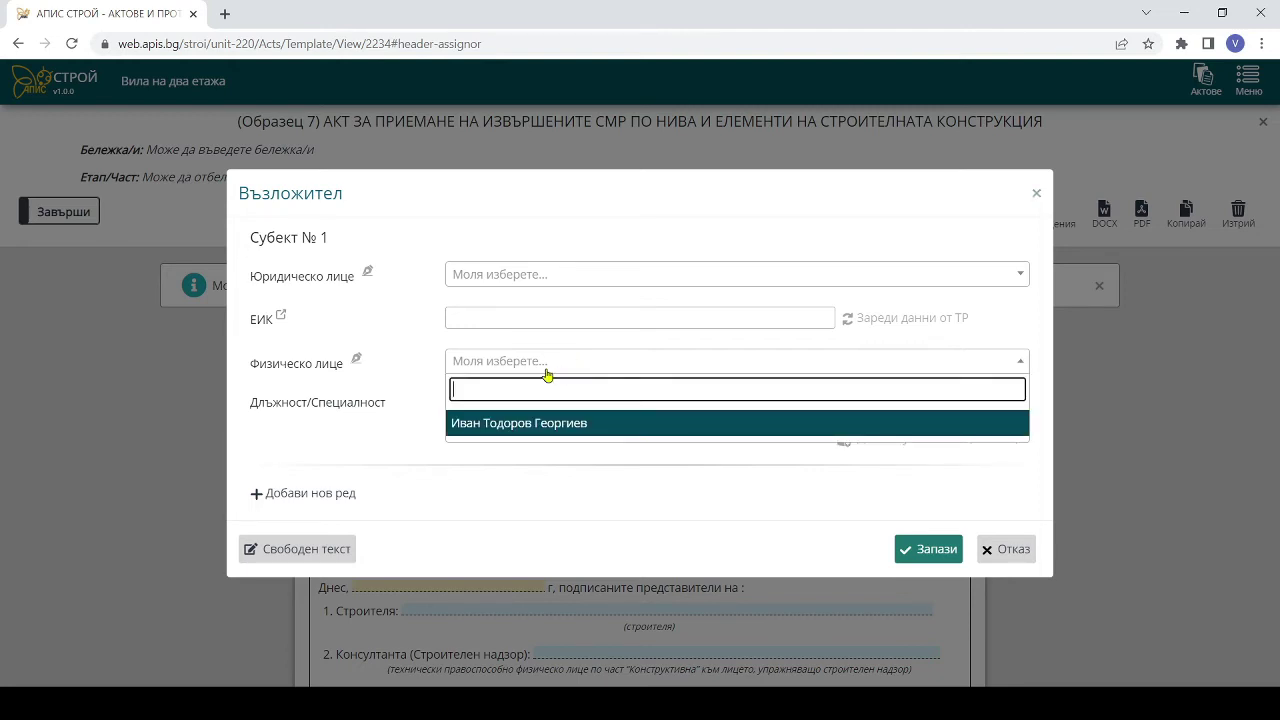
left_click(485, 424)
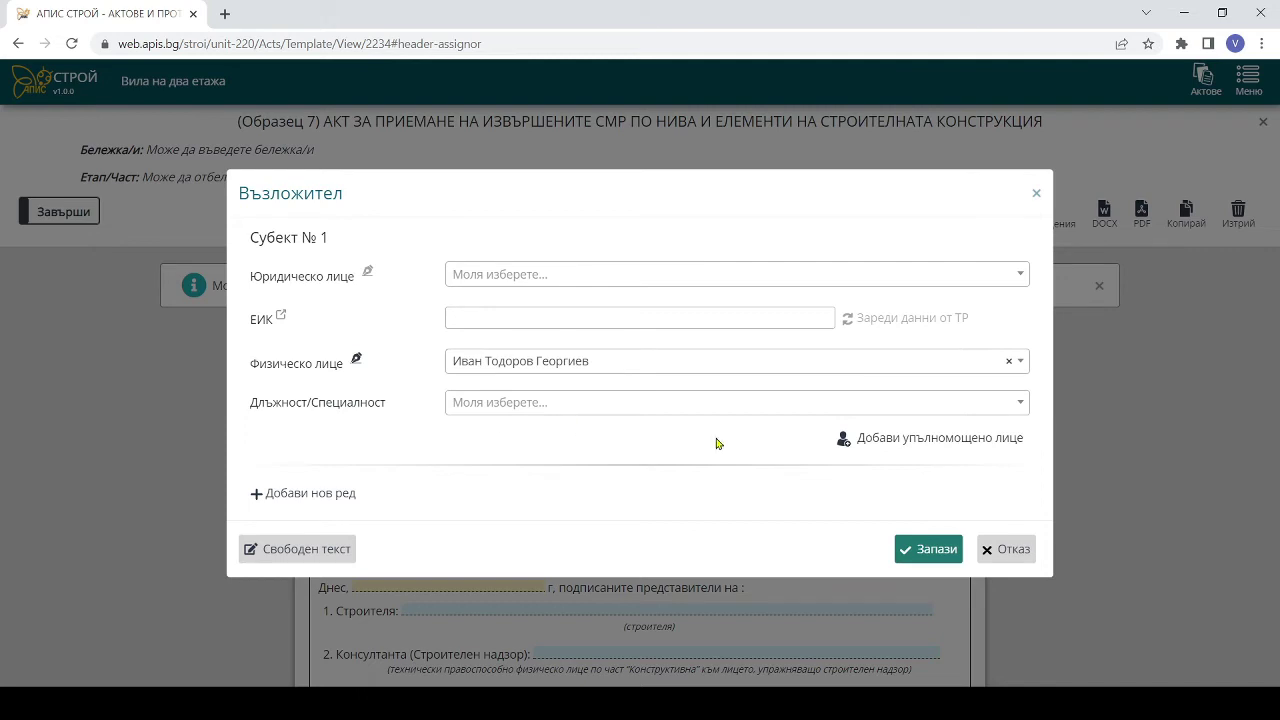
left_click(929, 550)
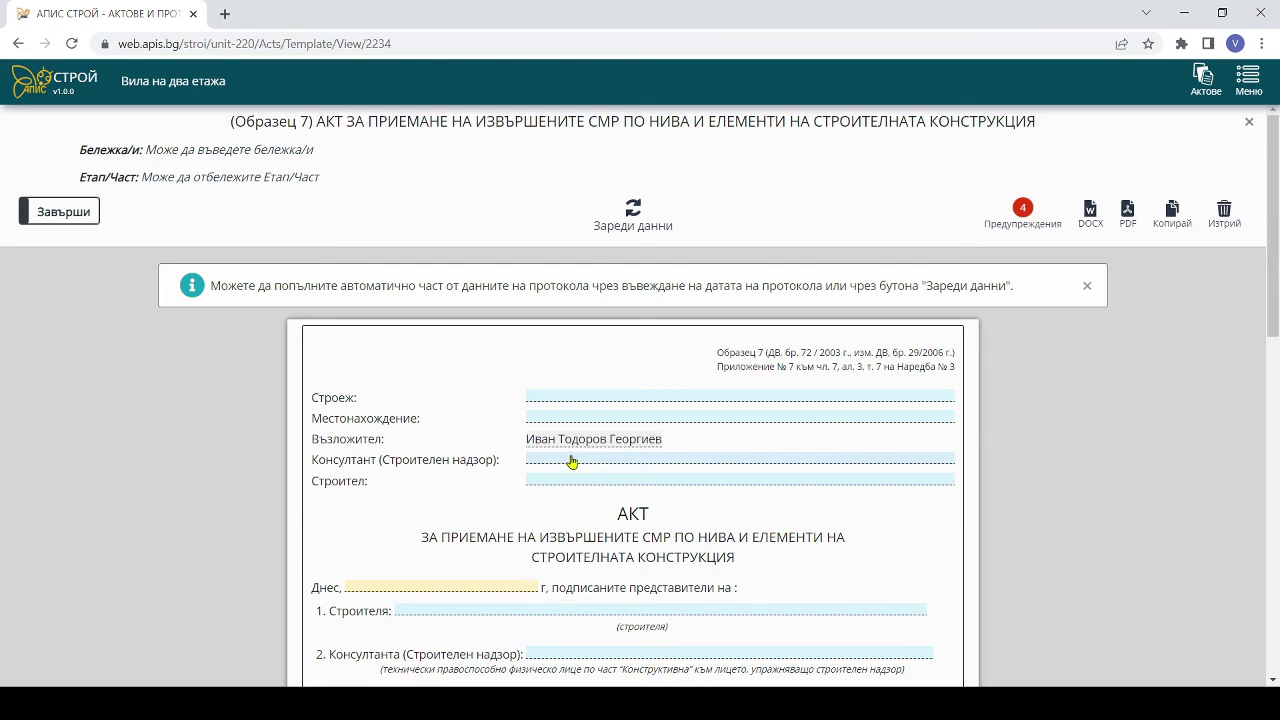
- Set КЗТ ИНЖЕНЕРИНГ ЕООД, represented by its Управител, as the act's Консултант (Строителен надзор)
left_click(571, 461)
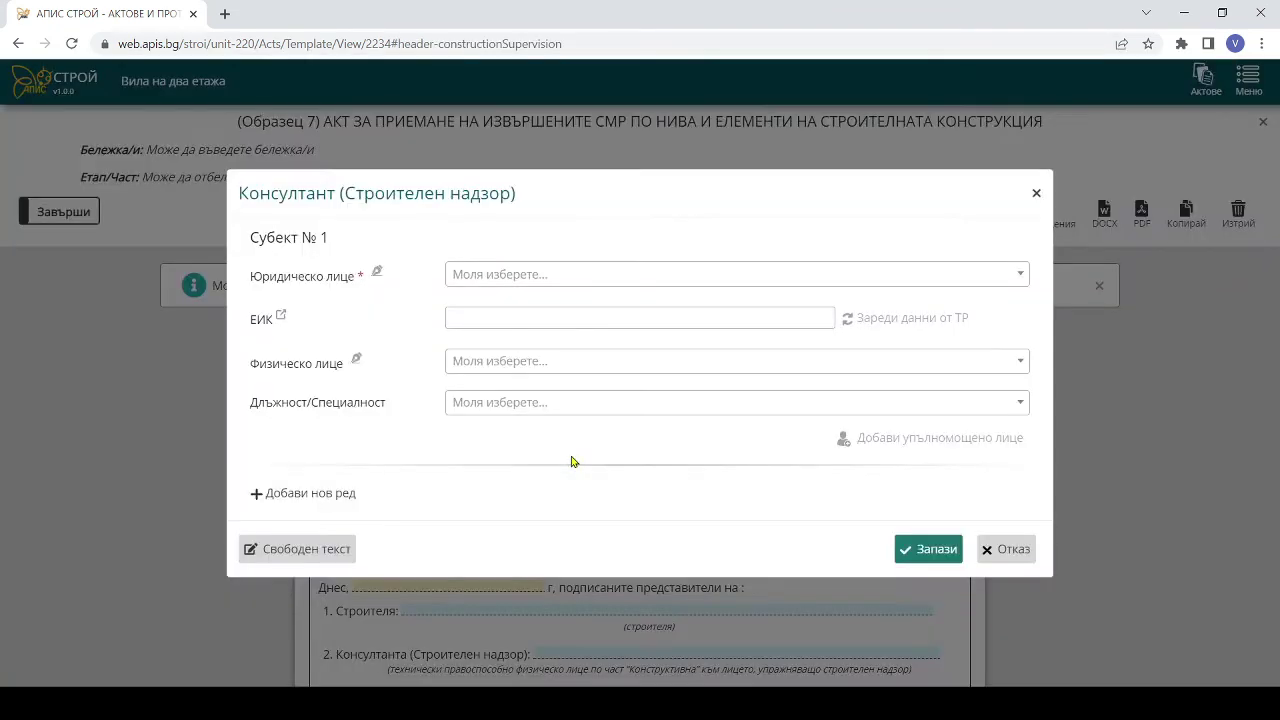
left_click(576, 276)
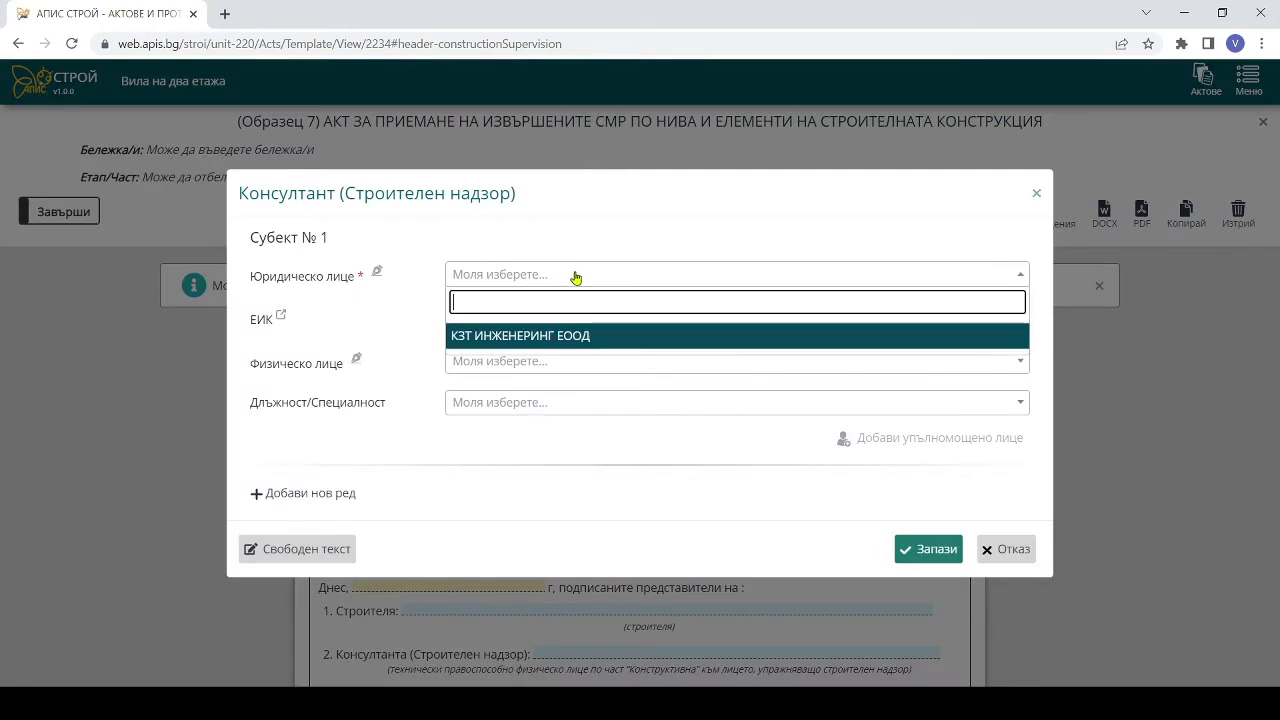
left_click(541, 337)
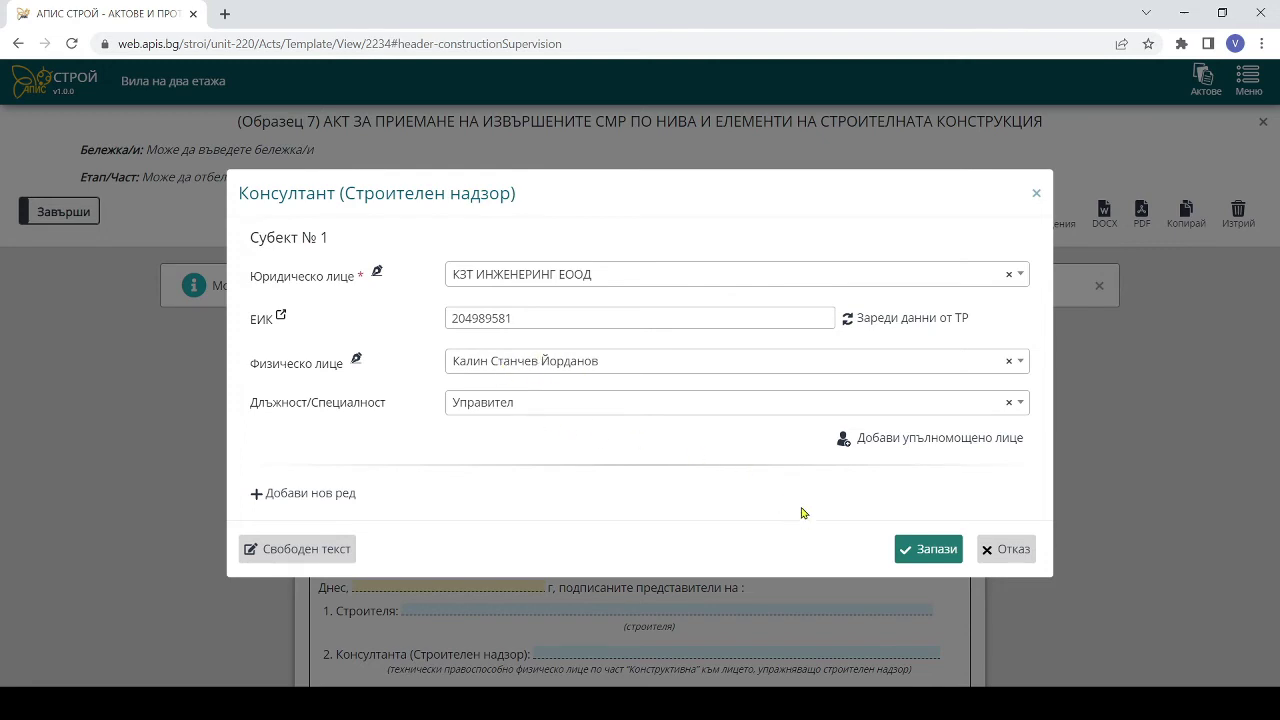
left_click(922, 546)
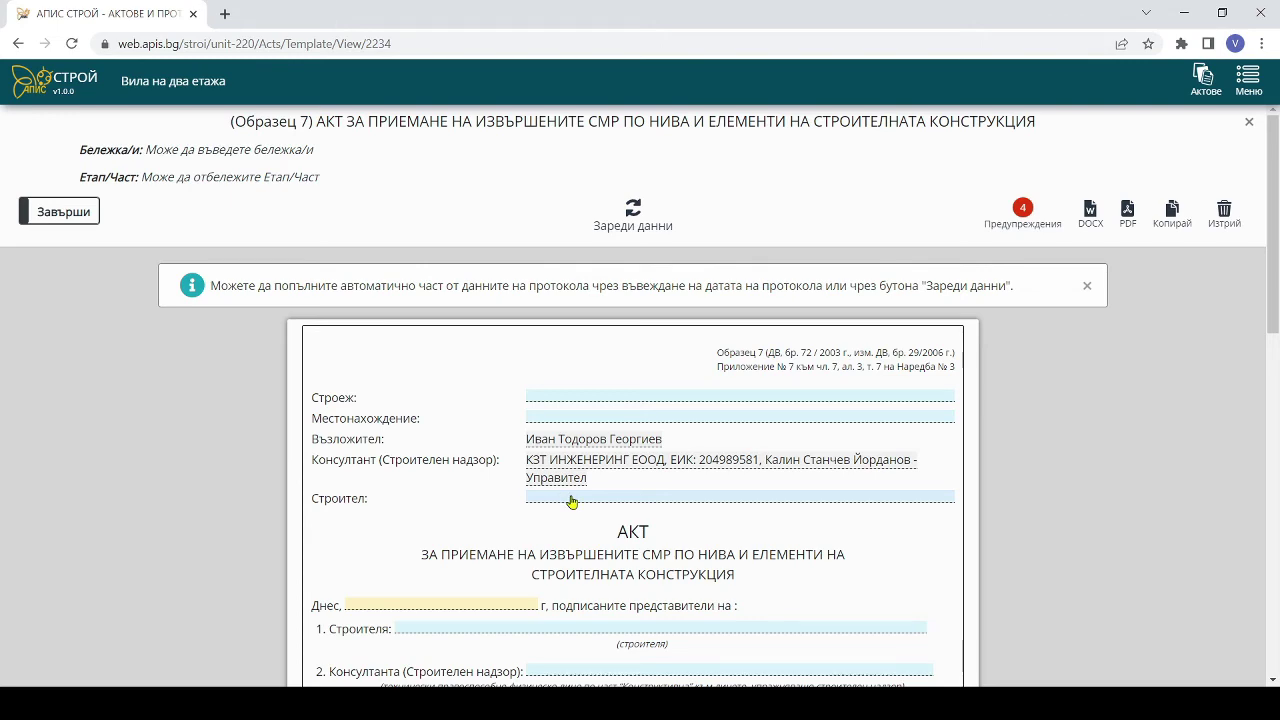
- Set Апис Строй ЕООД with its Управител as the Строител in the act header
left_click(571, 498)
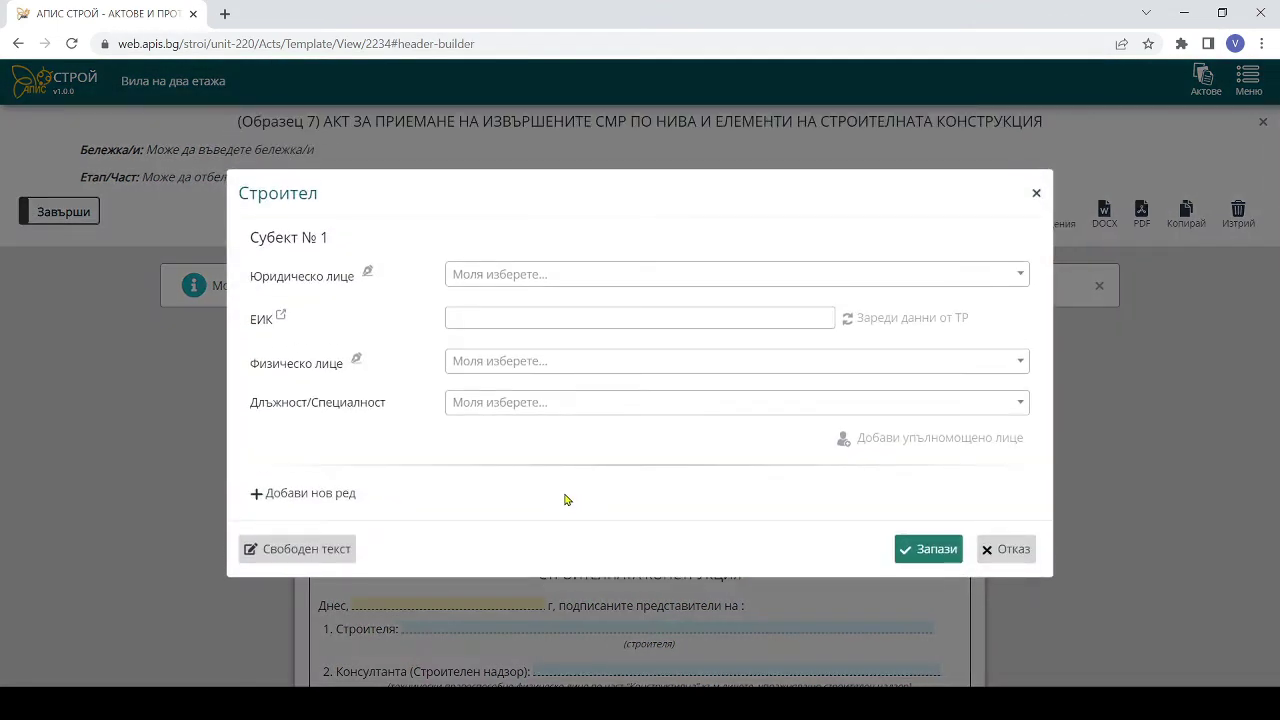
left_click(559, 279)
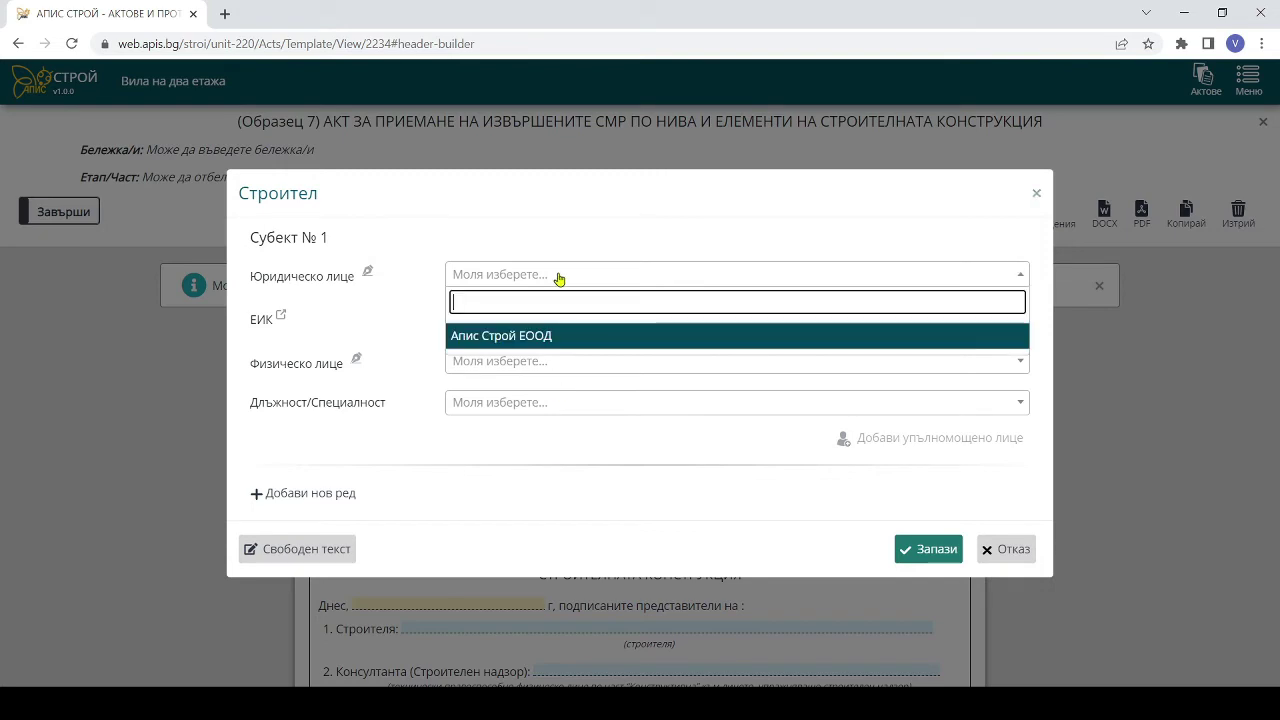
left_click(526, 338)
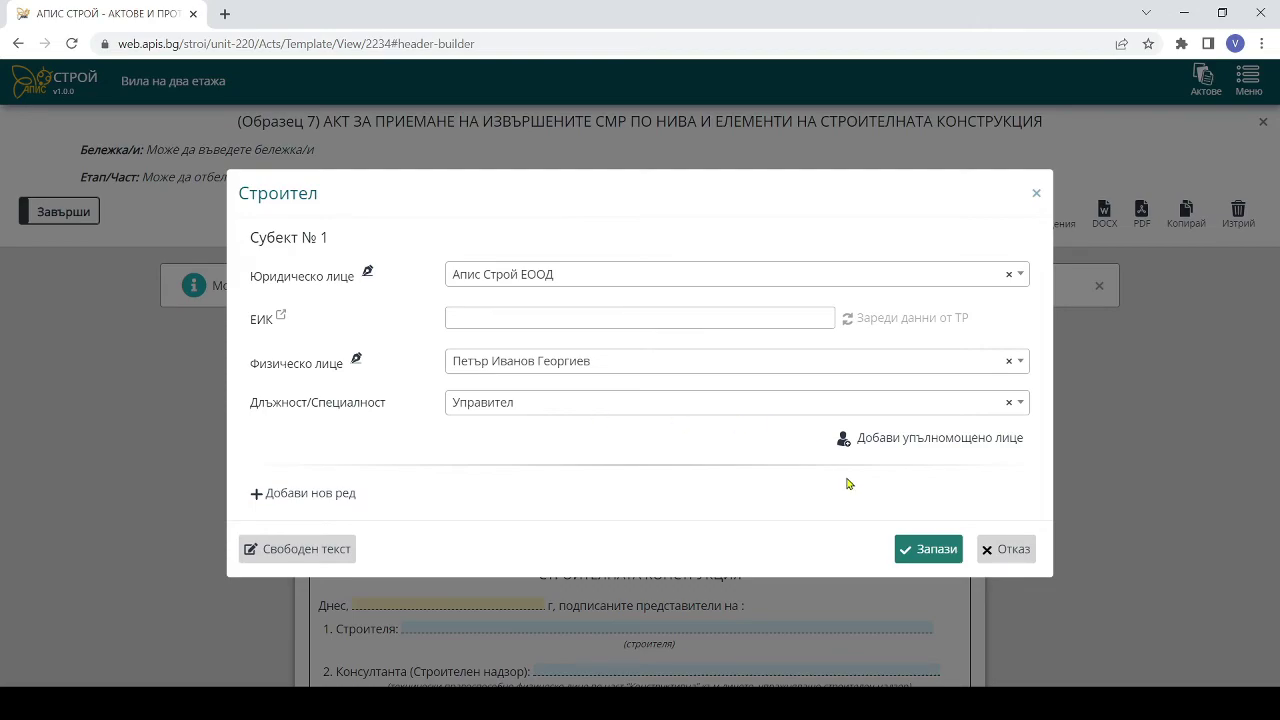
left_click(923, 551)
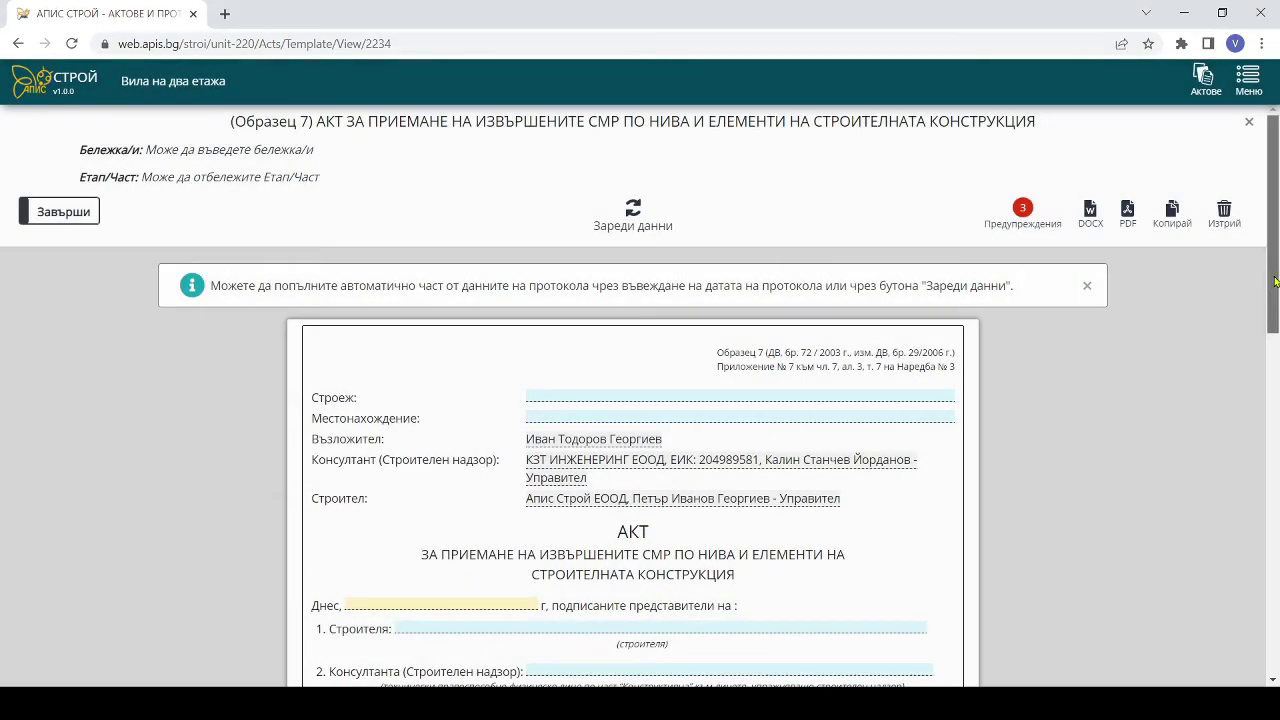
scroll(1232, 320, "down", 1)
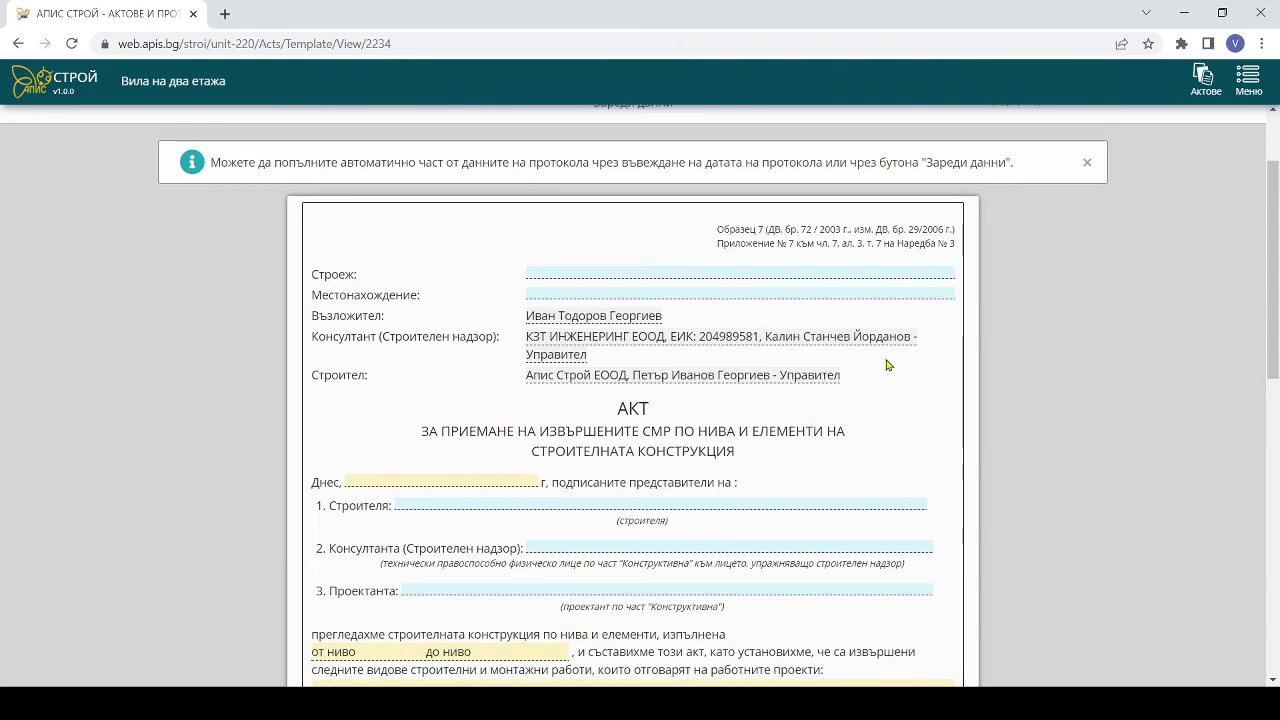
- Name Апис Строй ЕООД's Технически ръководител as the representative on line 1, Строителя
left_click(445, 511)
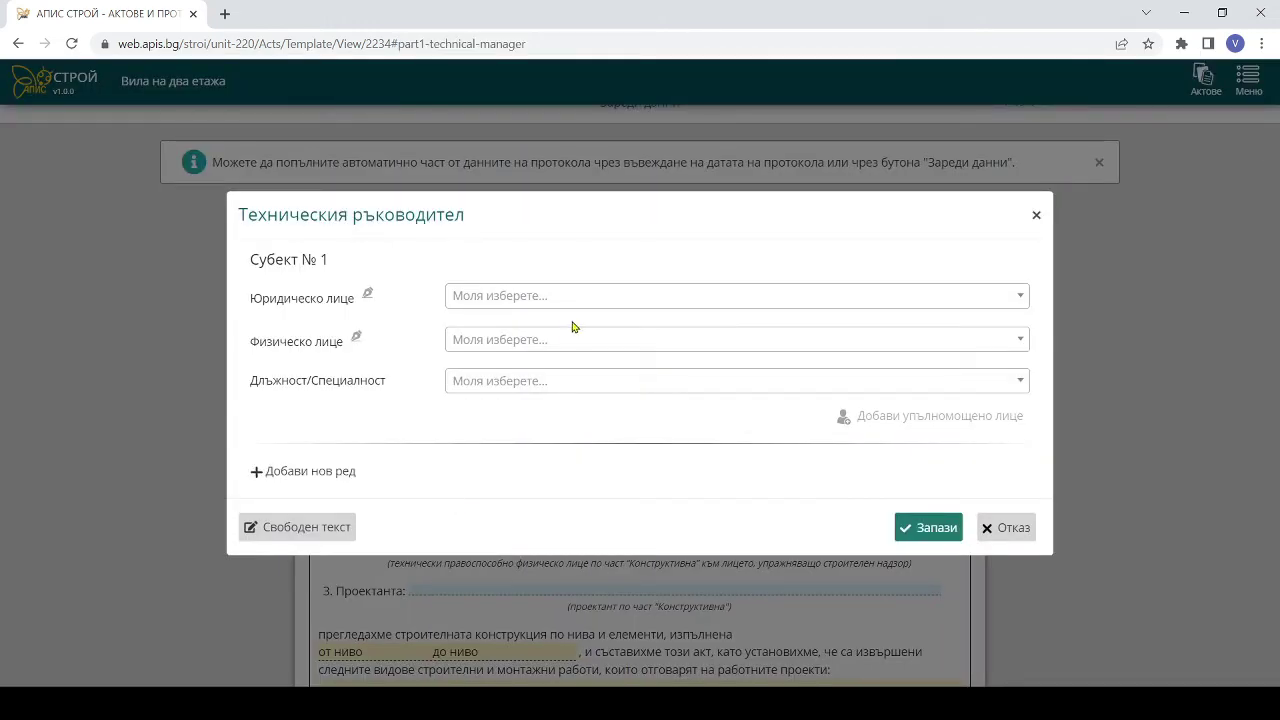
left_click(574, 296)
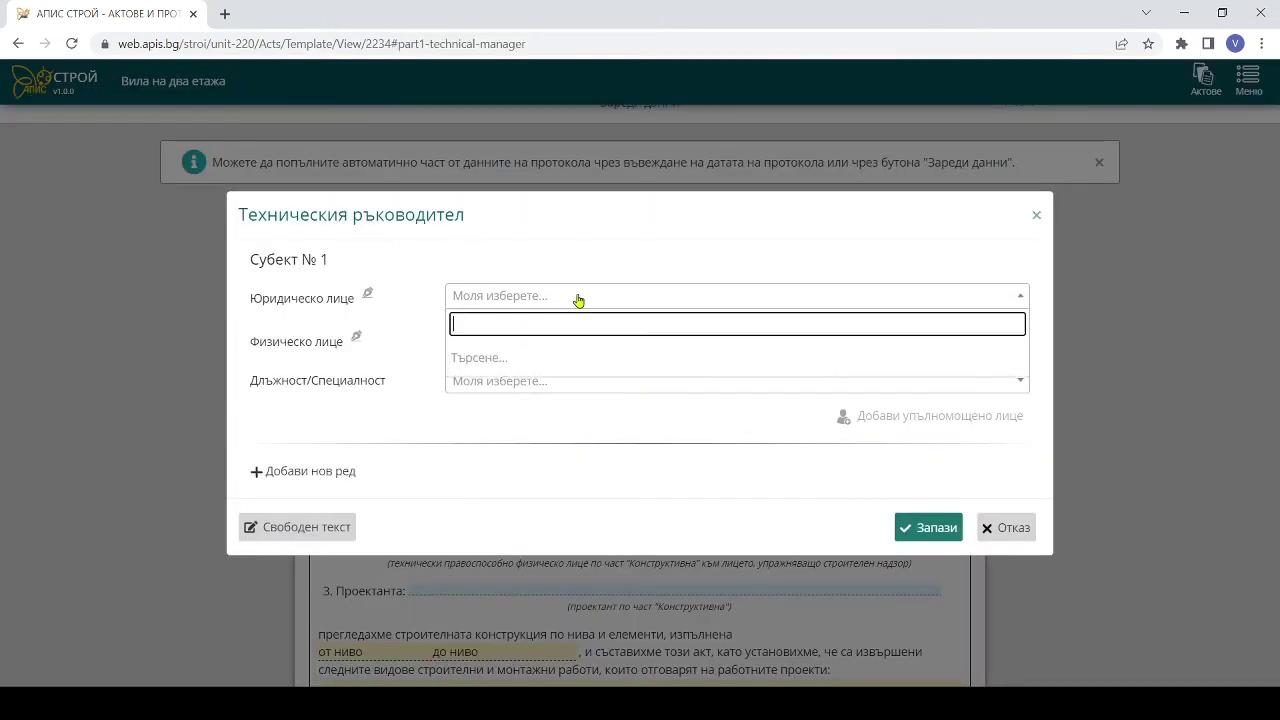
left_click(548, 362)
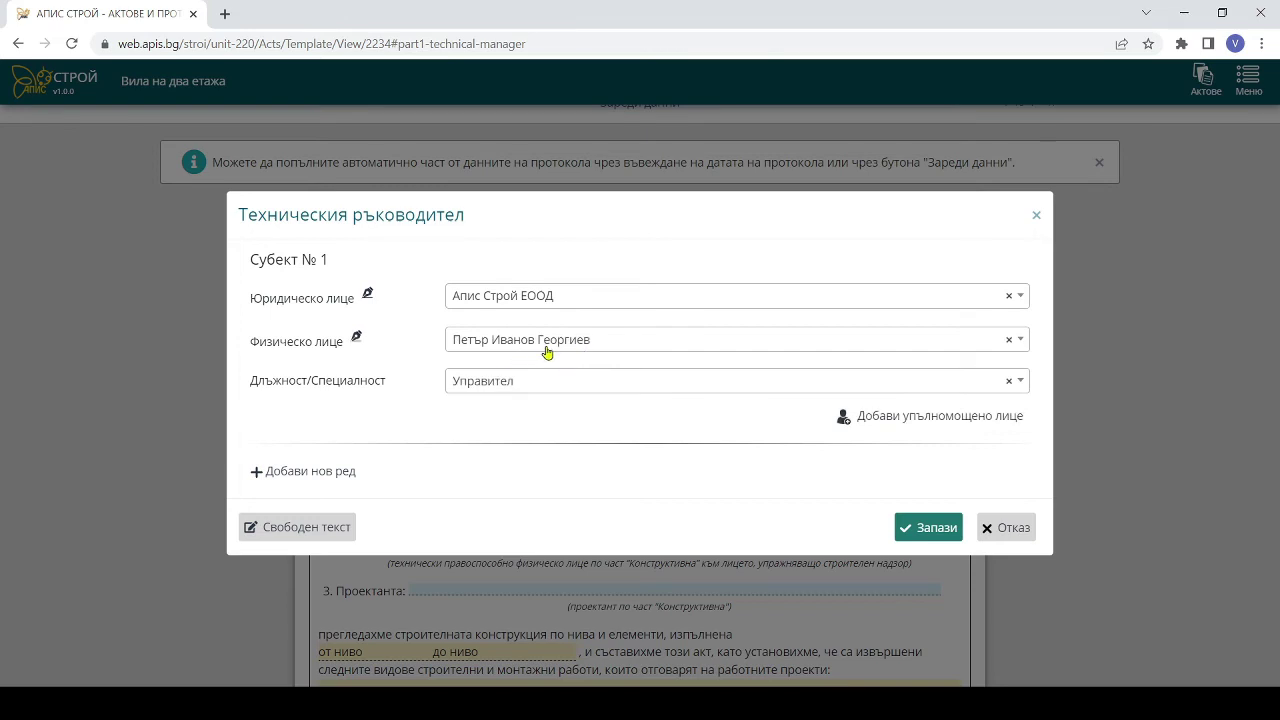
left_click(597, 347)
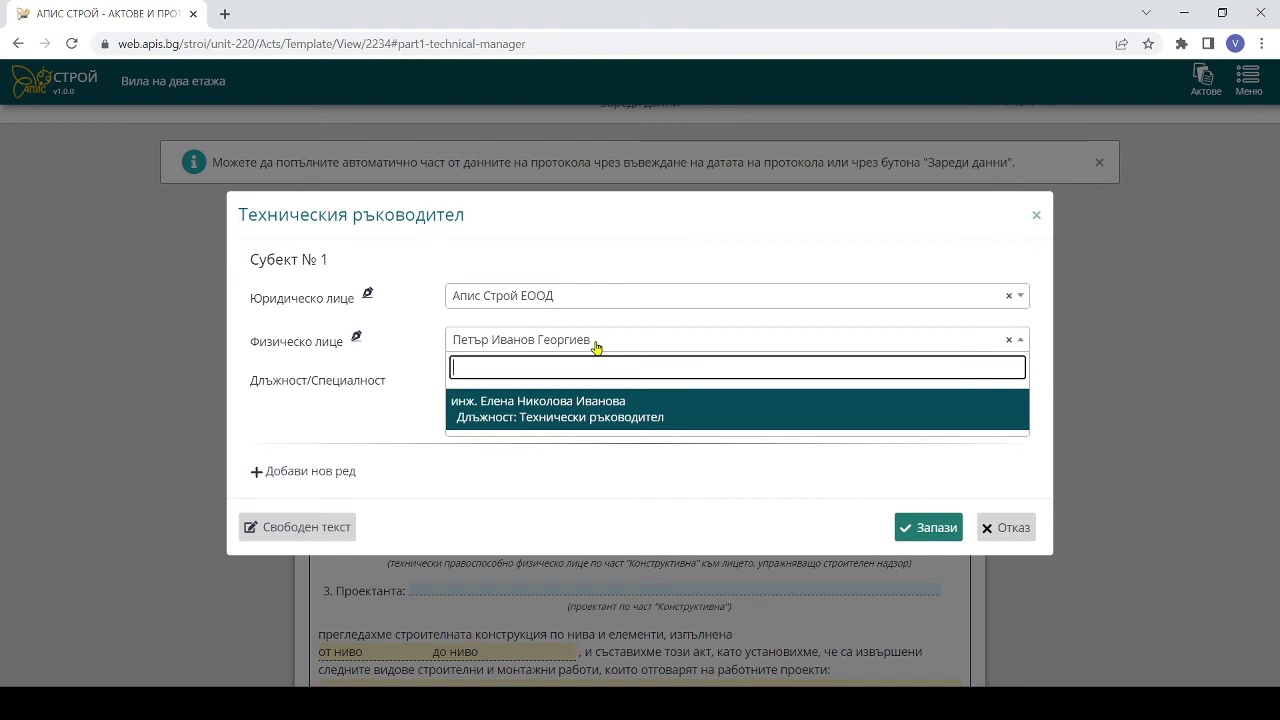
left_click(595, 416)
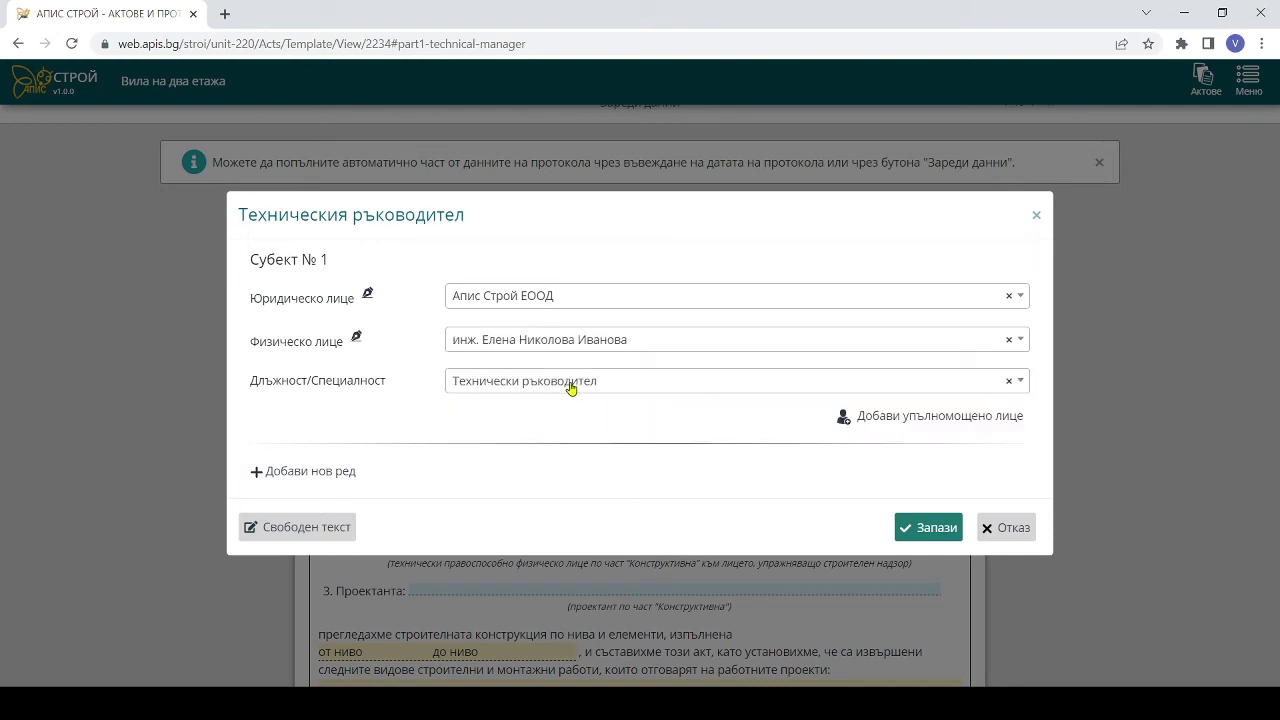
left_click(935, 528)
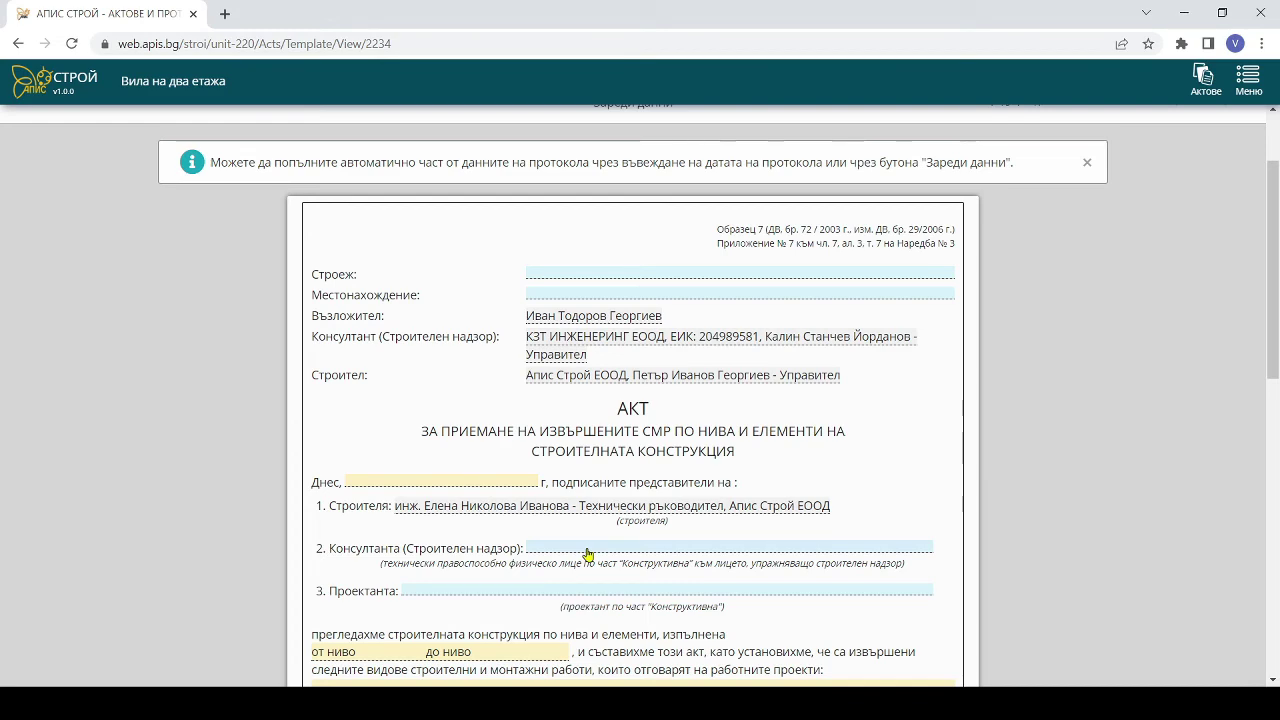
- Set the supervision firm's 'По част Конструктивна' engineer as the consultant's representative on line 2
left_click(588, 550)
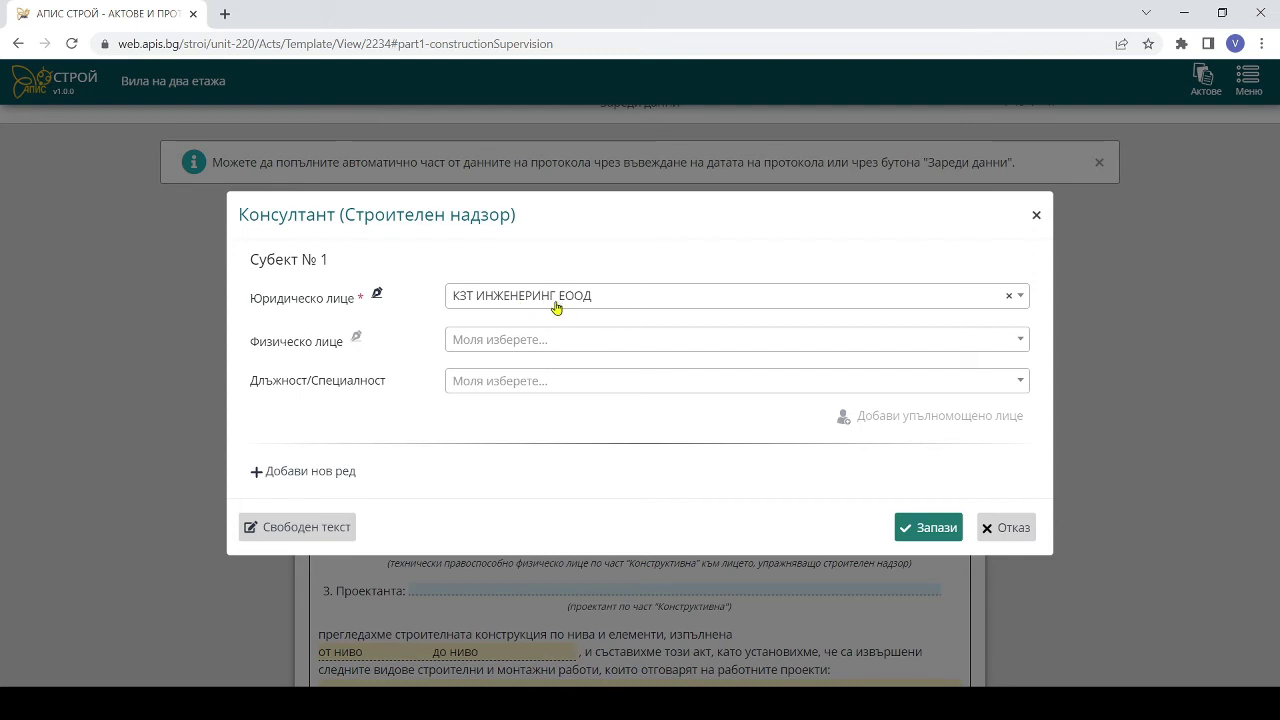
left_click(551, 346)
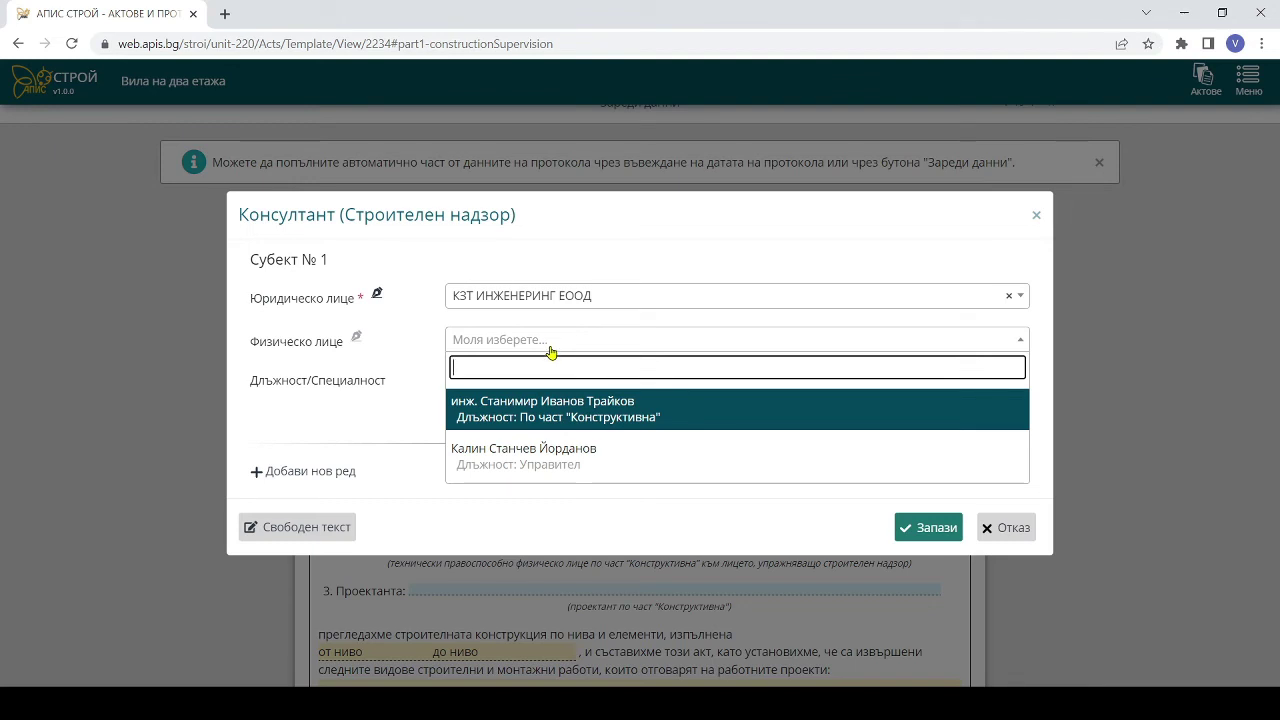
left_click(557, 415)
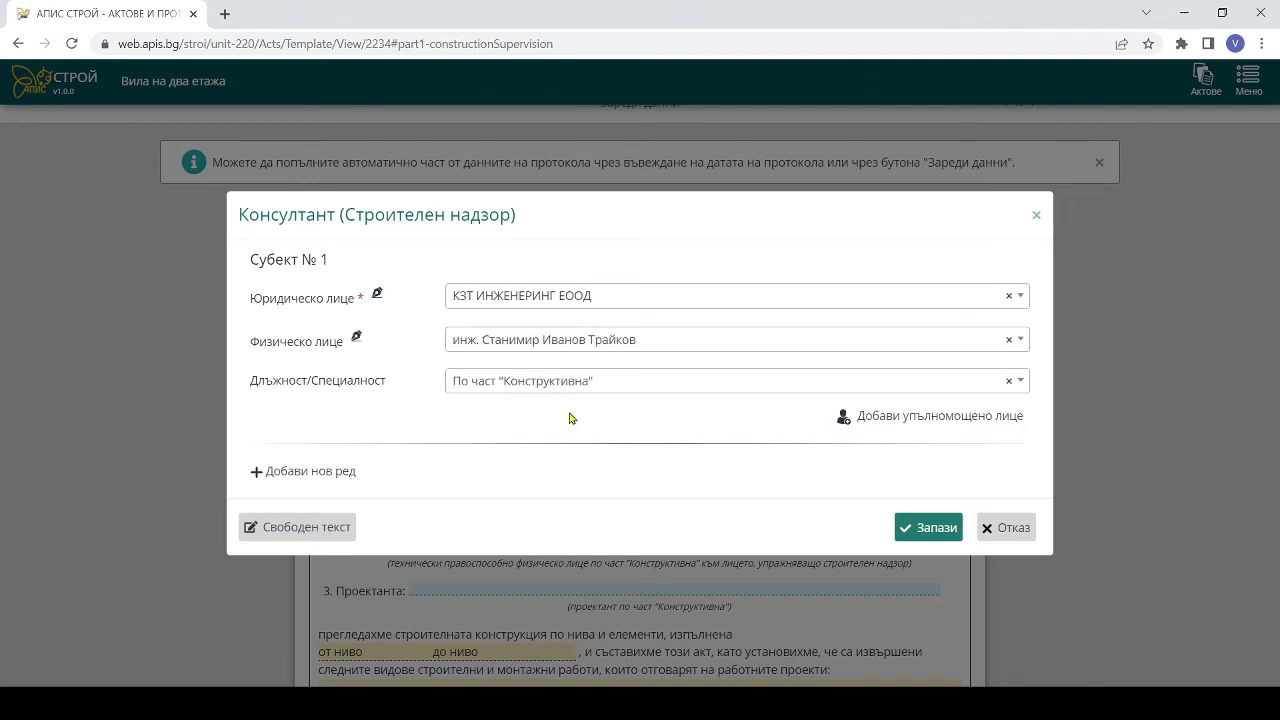
left_click(952, 532)
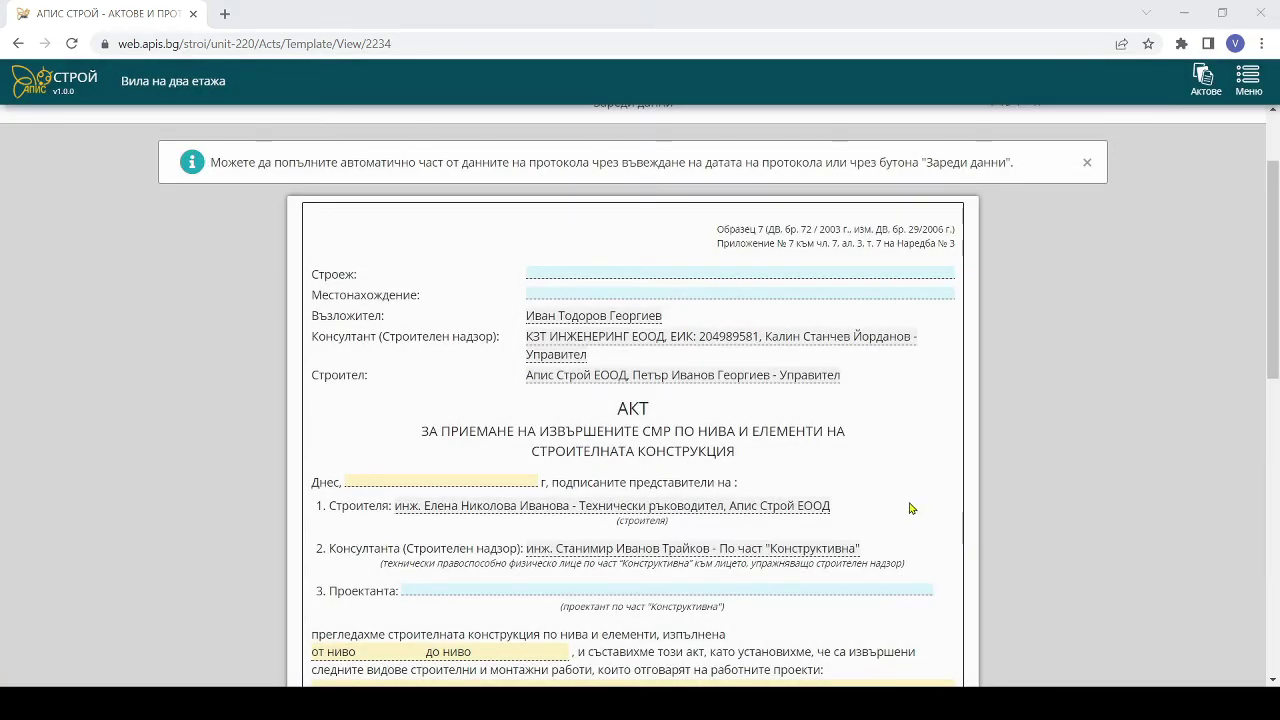
left_click(553, 597)
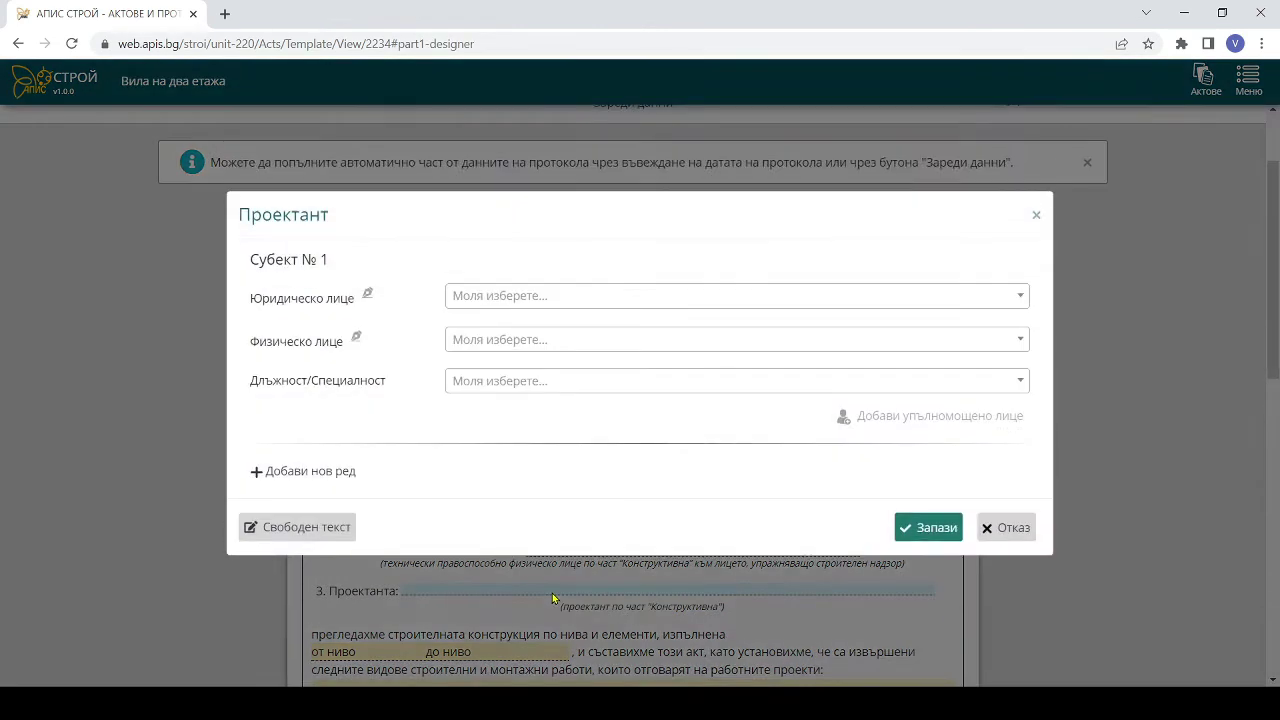
- Choose the structural-part engineer as the act's Проектант and save the designer line
left_click(575, 337)
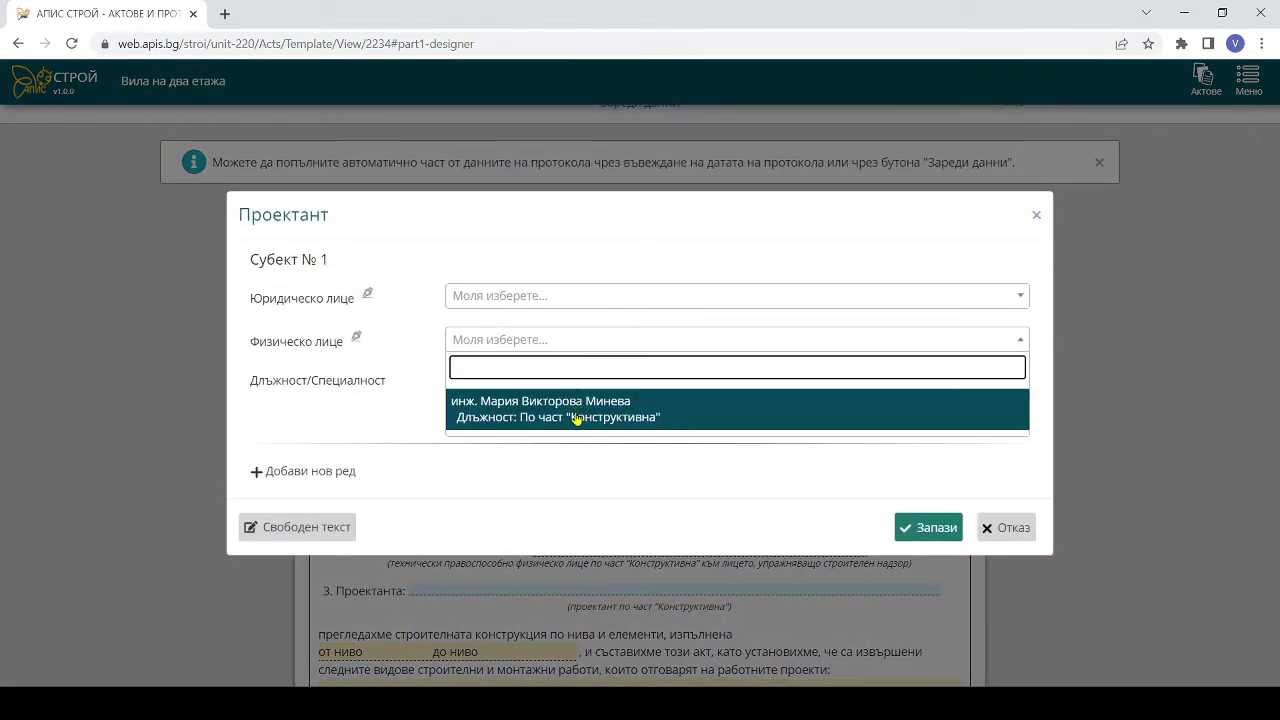
left_click(576, 418)
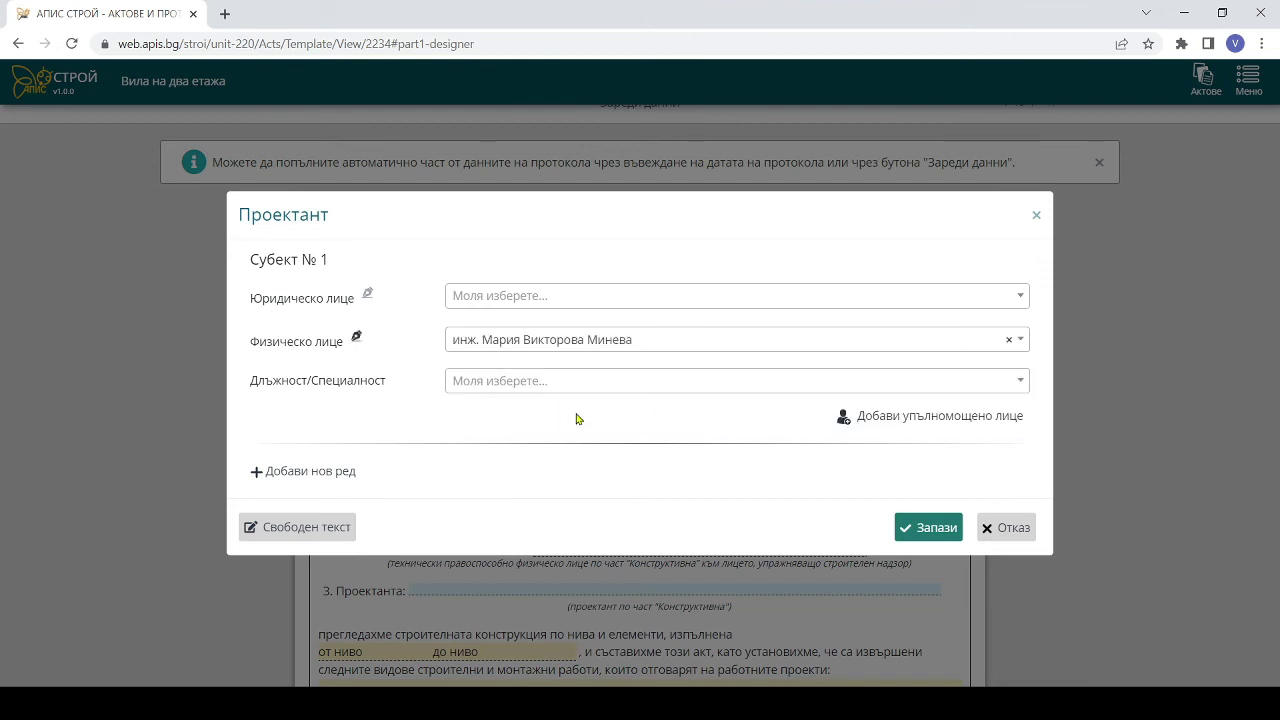
left_click(926, 528)
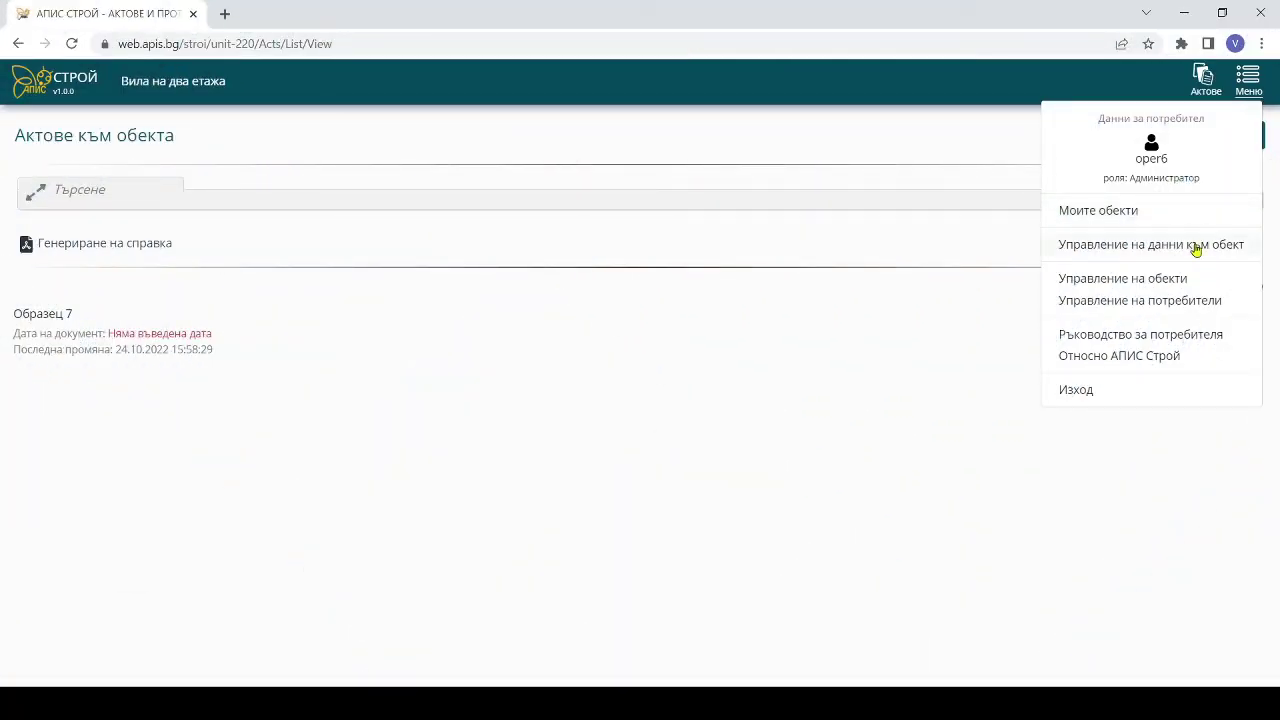
- Open the villa's participants list through Управление на данни към обект
left_click(1196, 249)
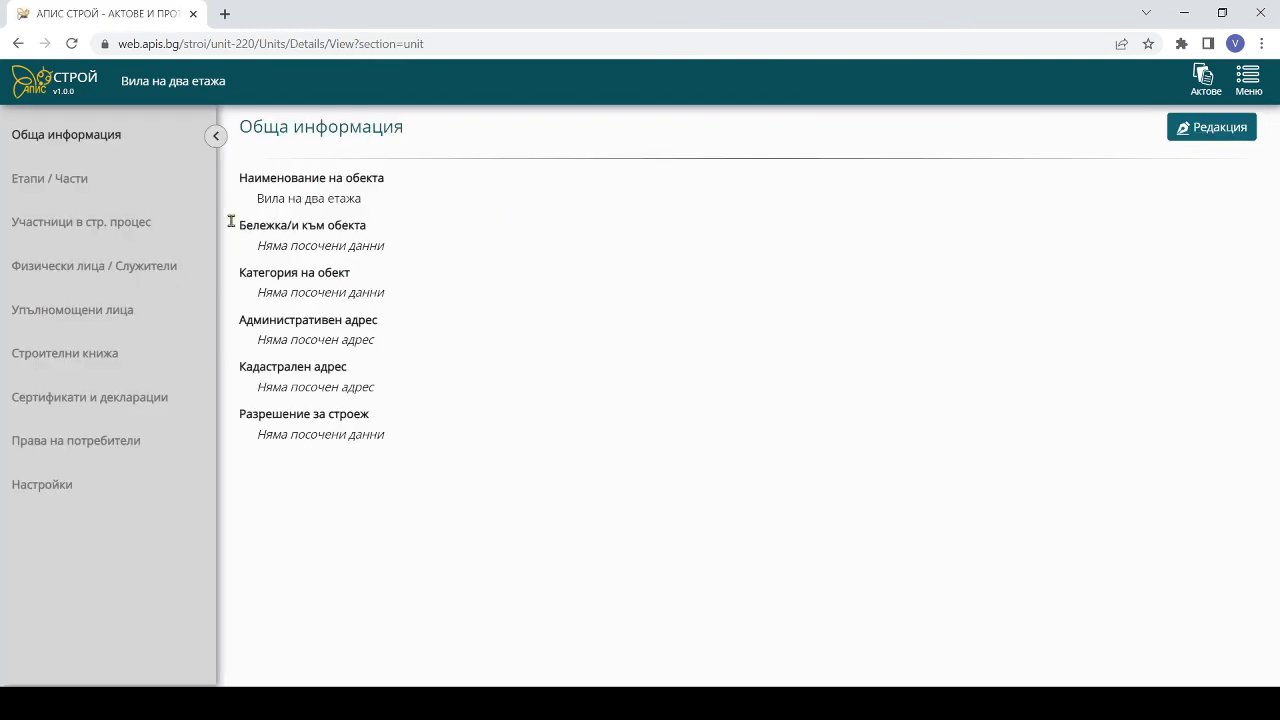
left_click(87, 224)
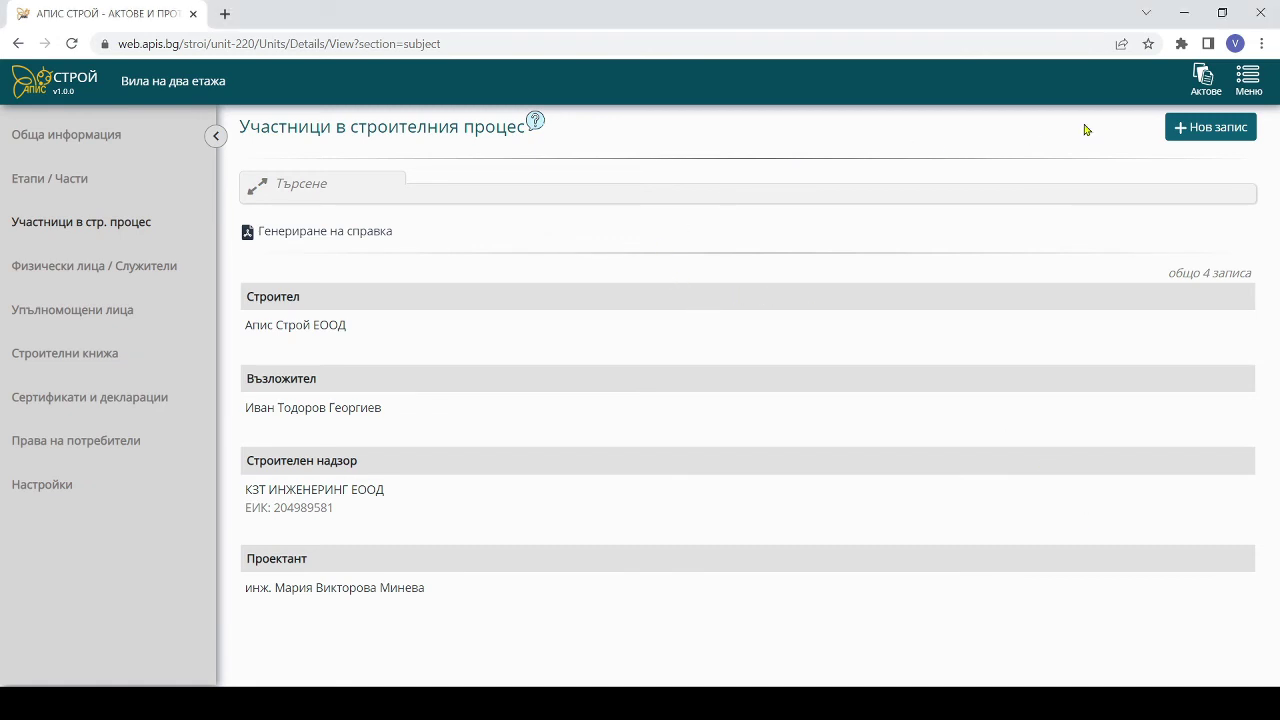
- Add СТОЛИЧНА ОБЩИНА as a legal-entity participant from the trade register, with the Възложител role
left_click(1215, 128)
left_click(417, 488)
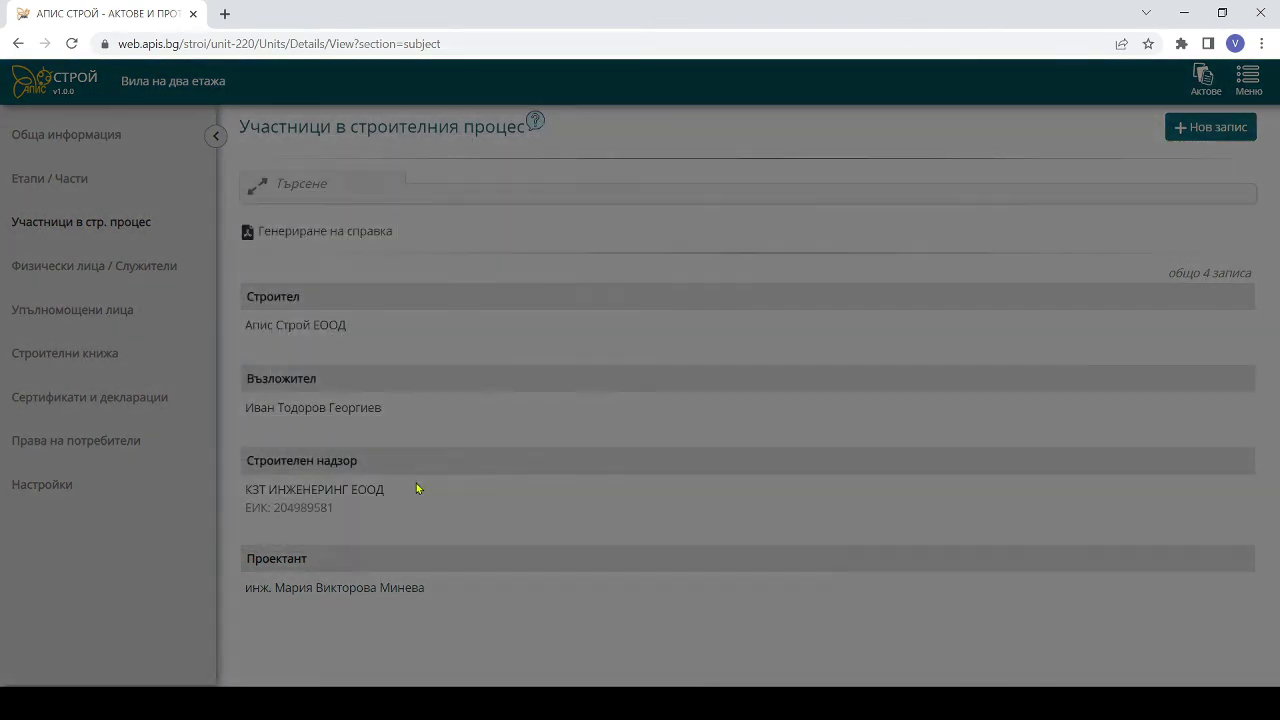
left_click(618, 246)
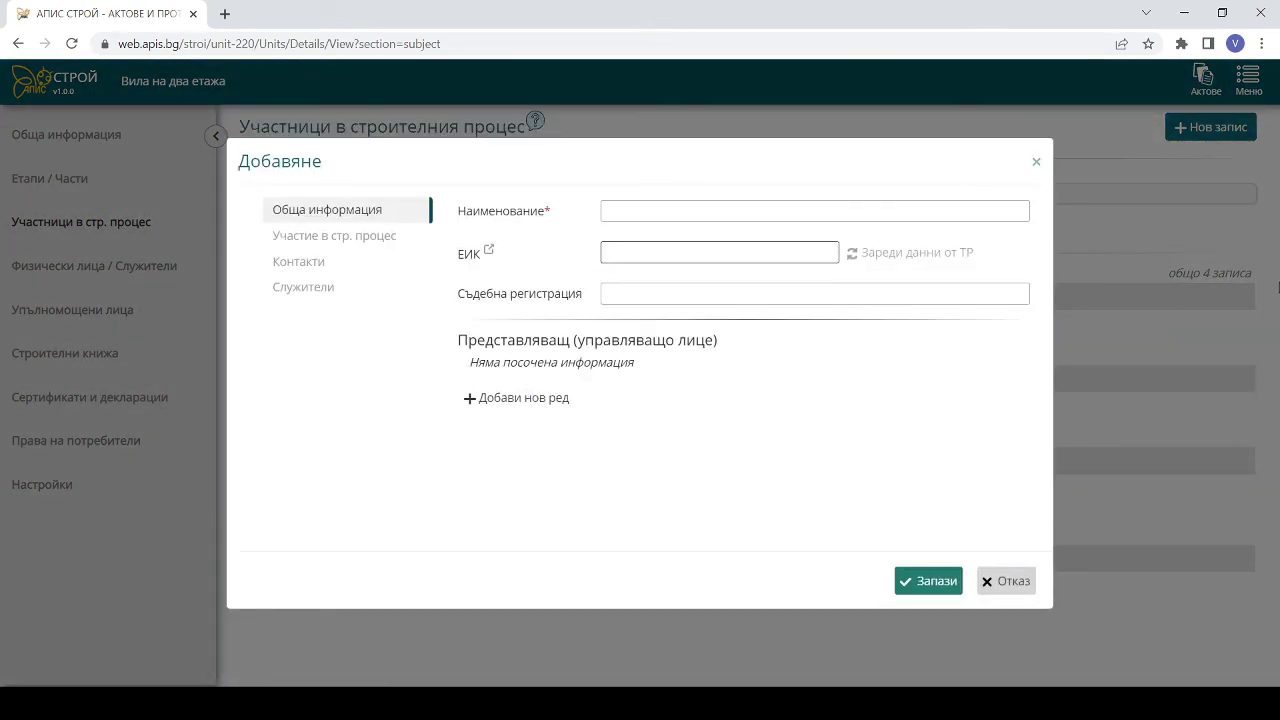
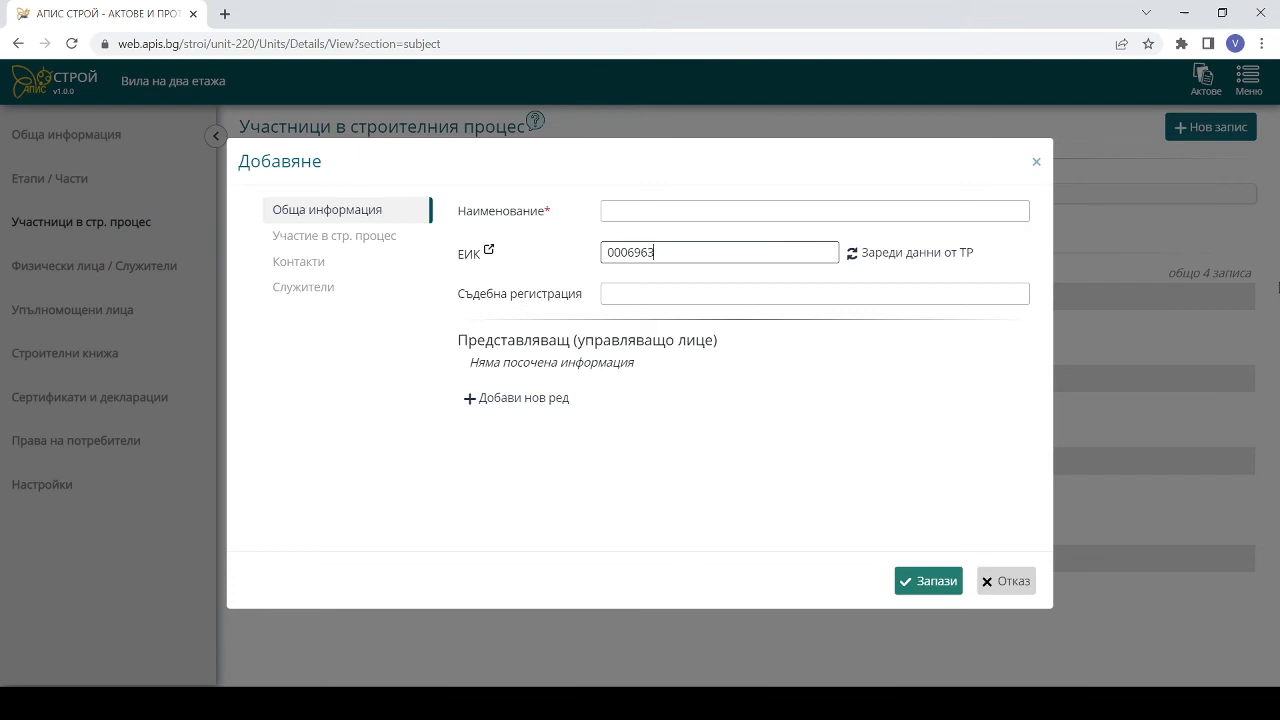
left_click(886, 253)
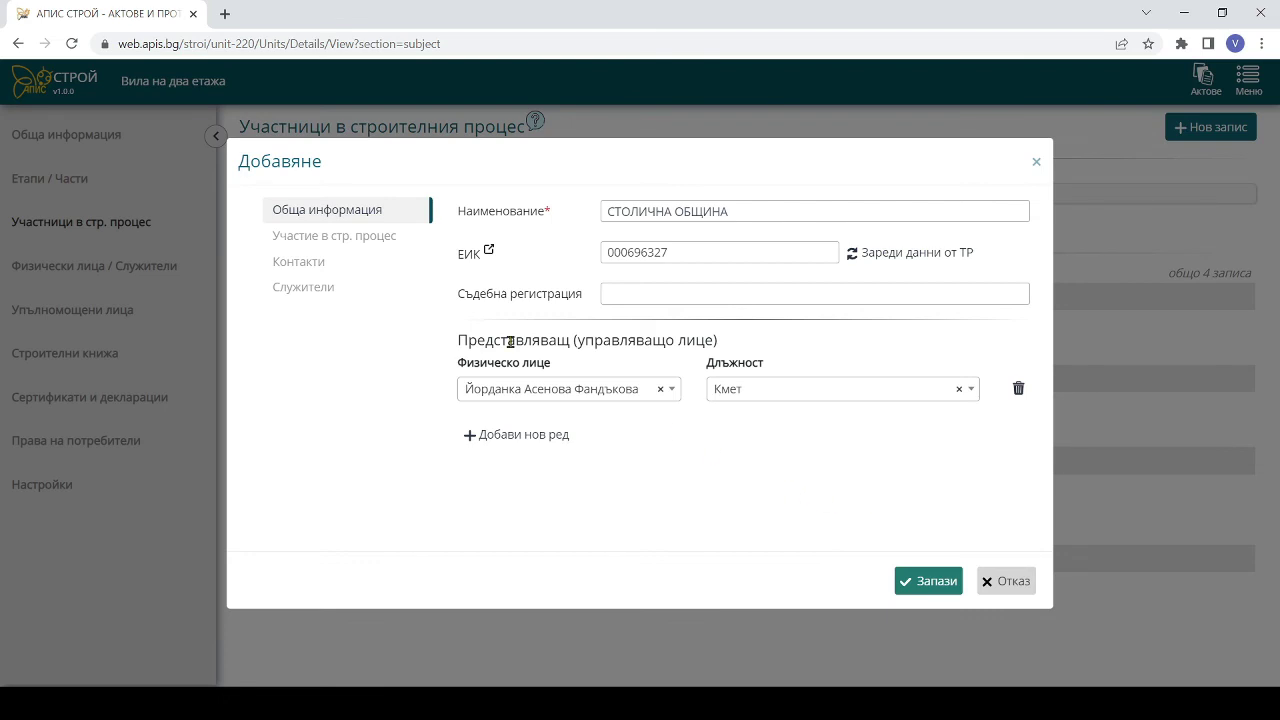
left_click(370, 240)
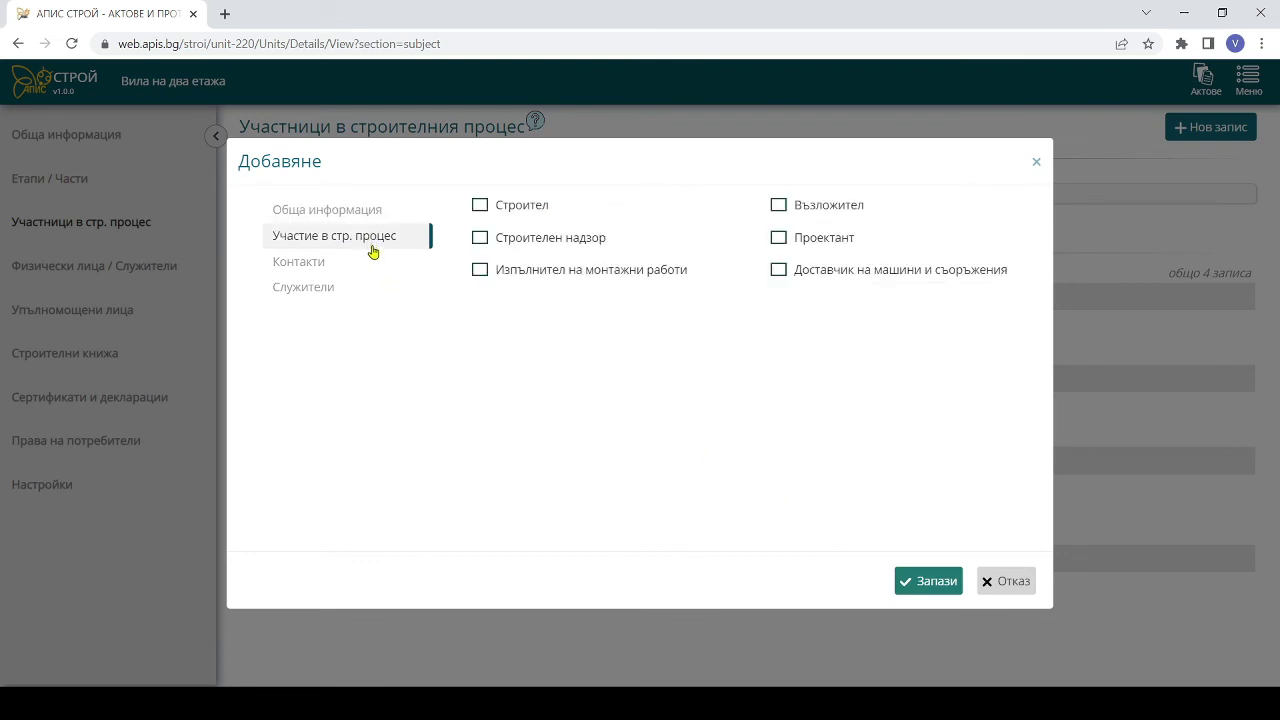
left_click(779, 206)
left_click(925, 588)
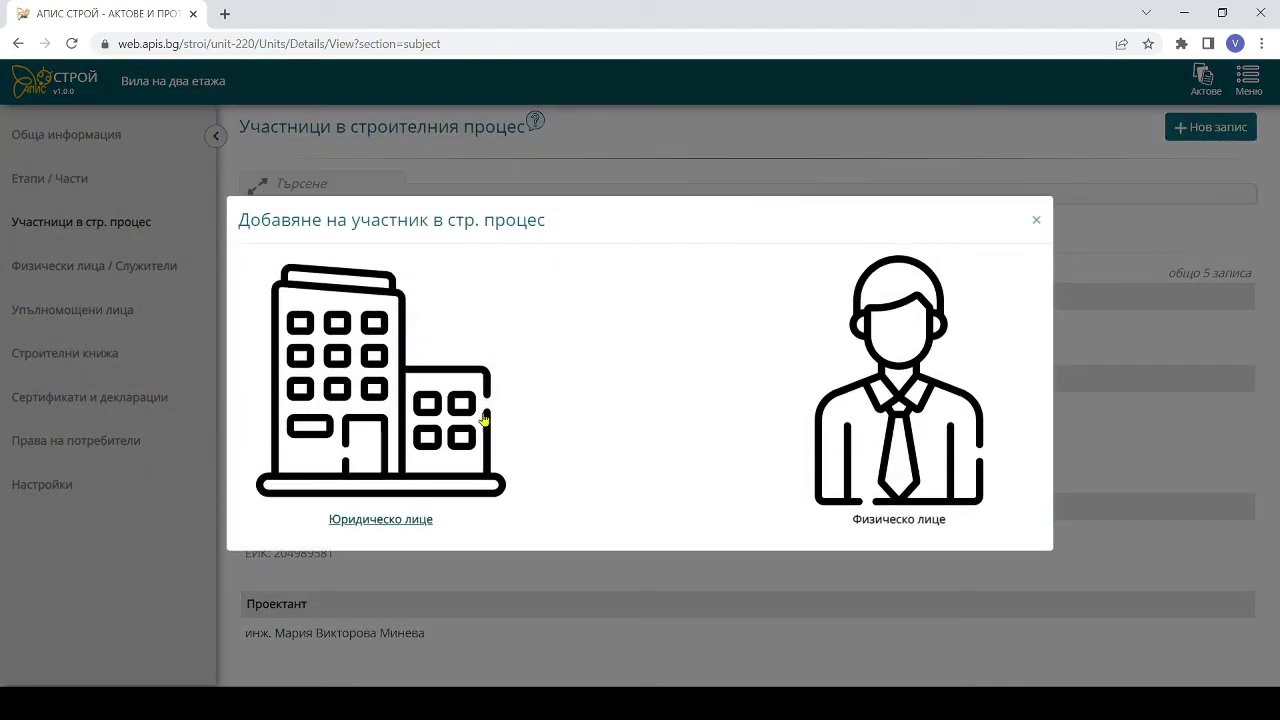
- Load АПИС СОФТ ООД by its ЕИК from the trade register and give it the Проектант role
left_click(449, 430)
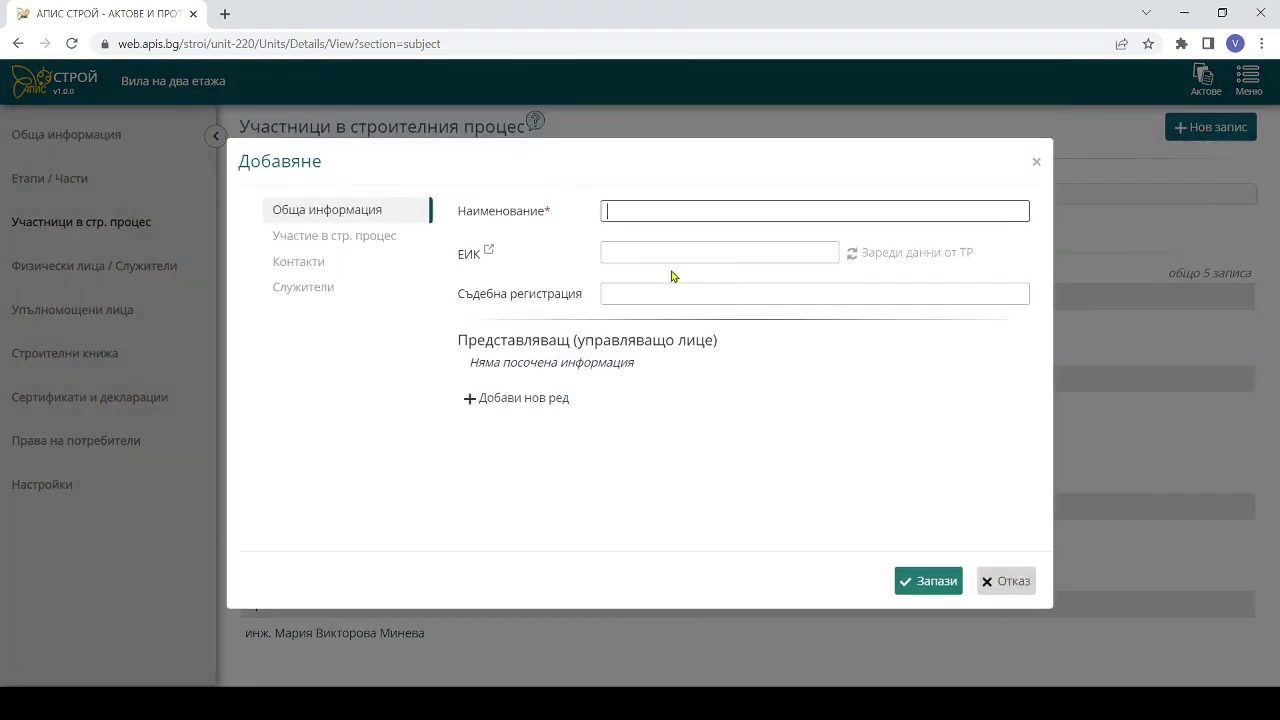
left_click(637, 250)
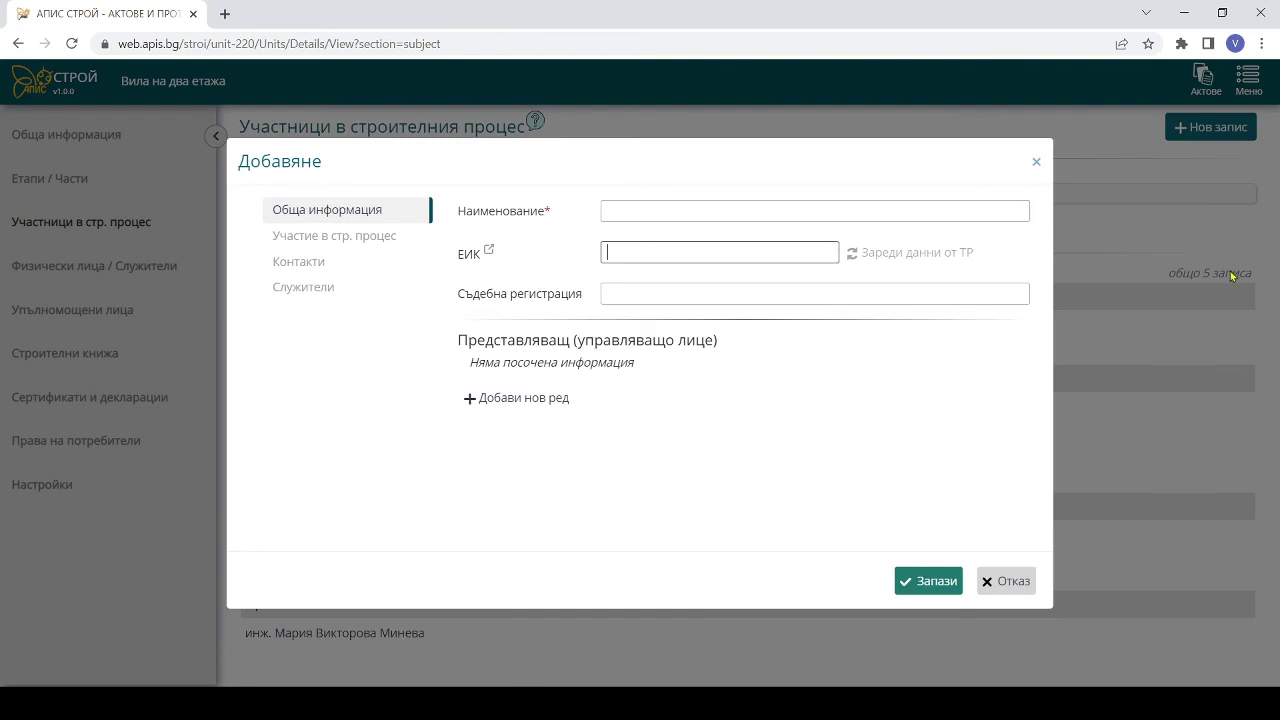
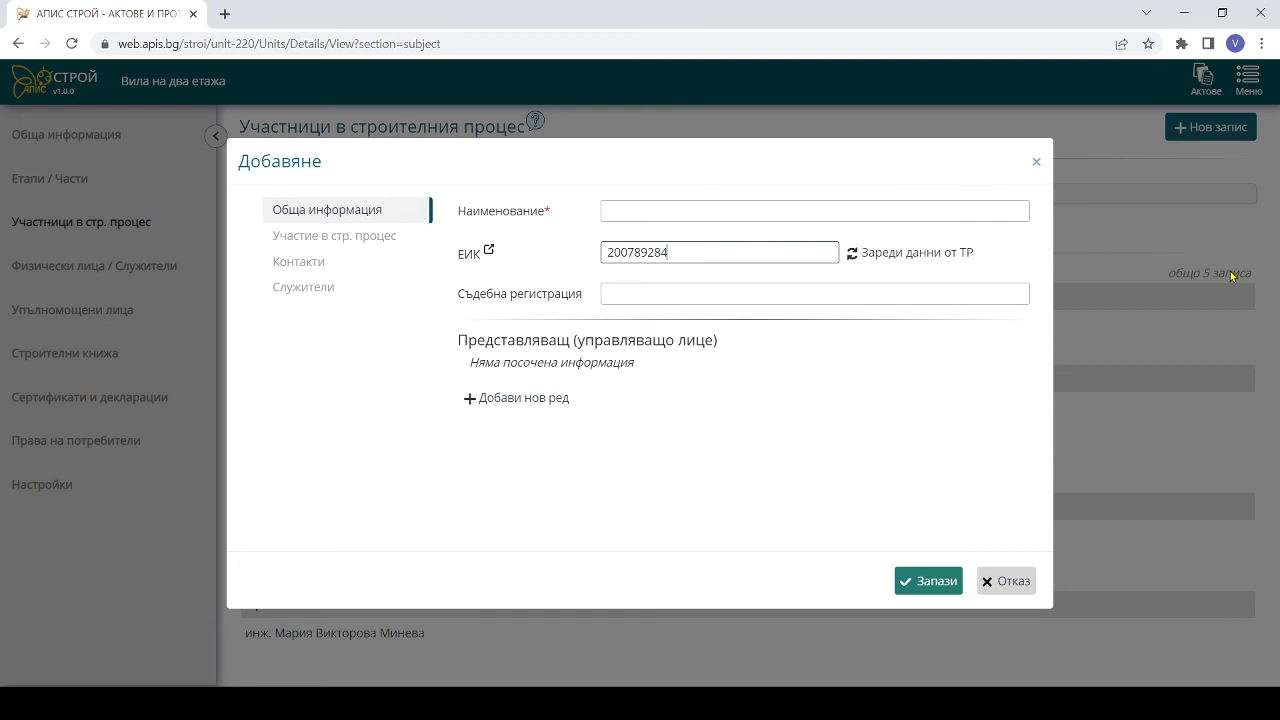
left_click(903, 258)
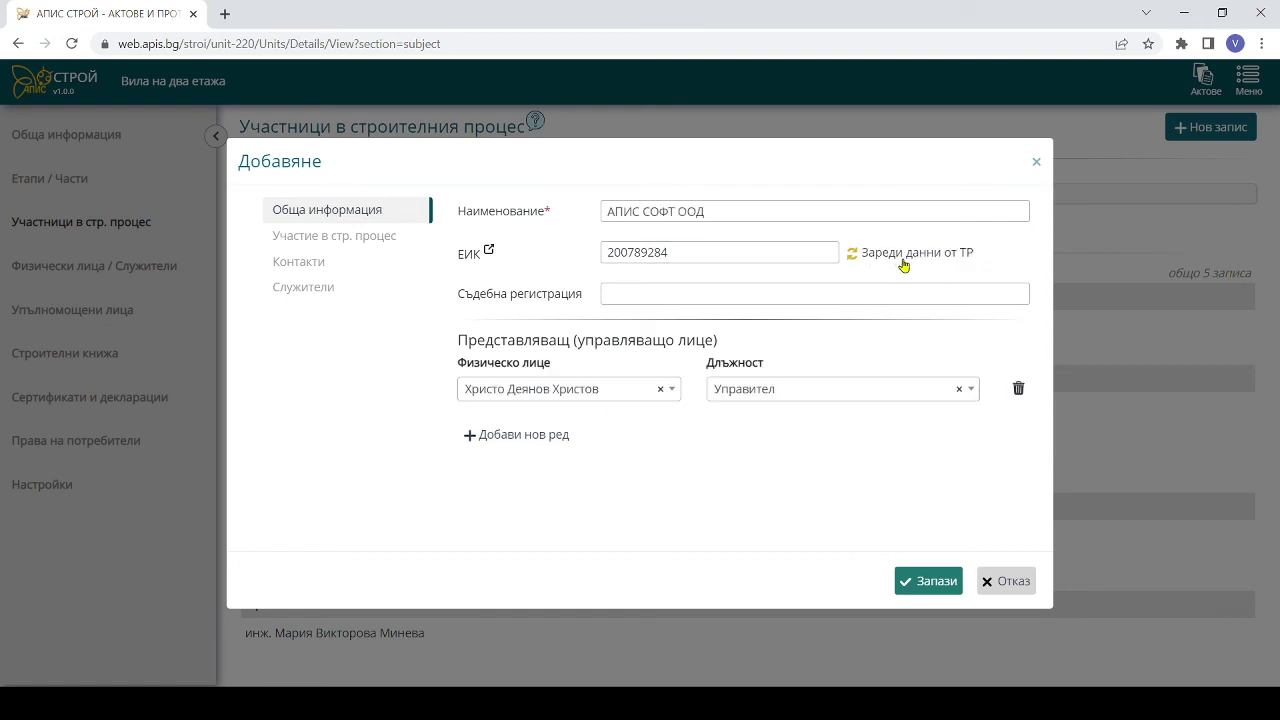
left_click(354, 241)
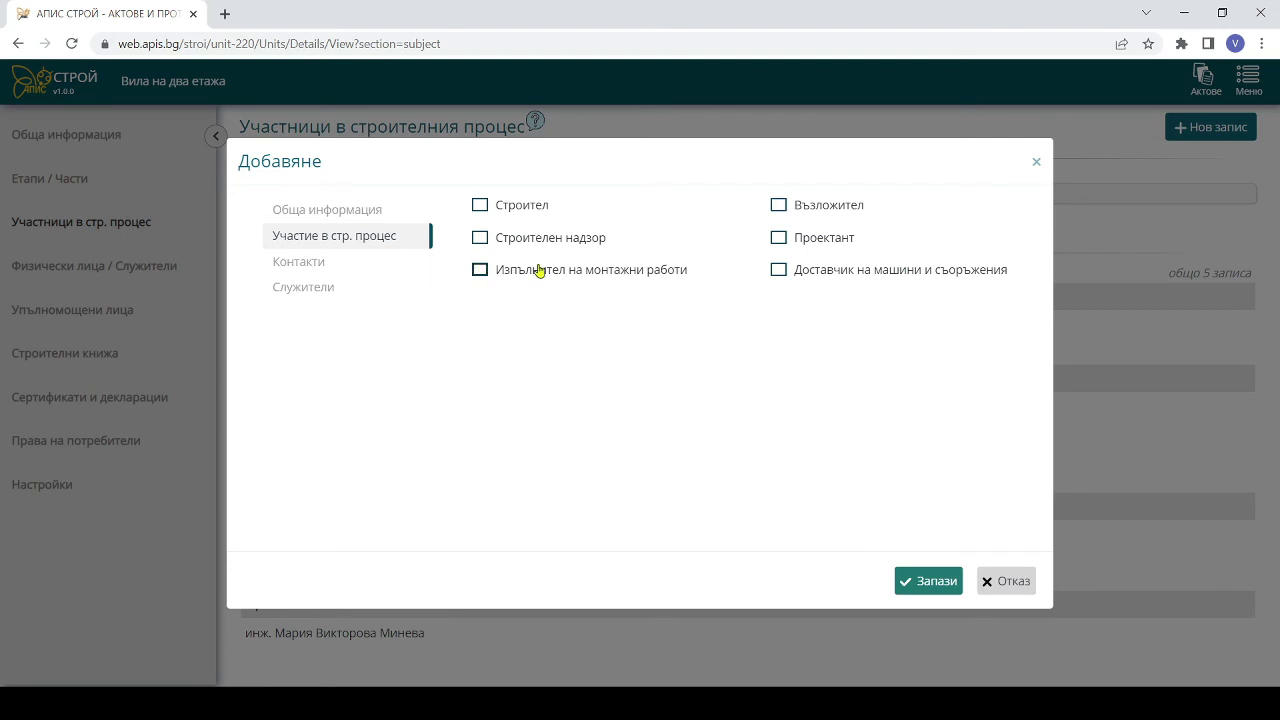
left_click(778, 239)
left_click(315, 287)
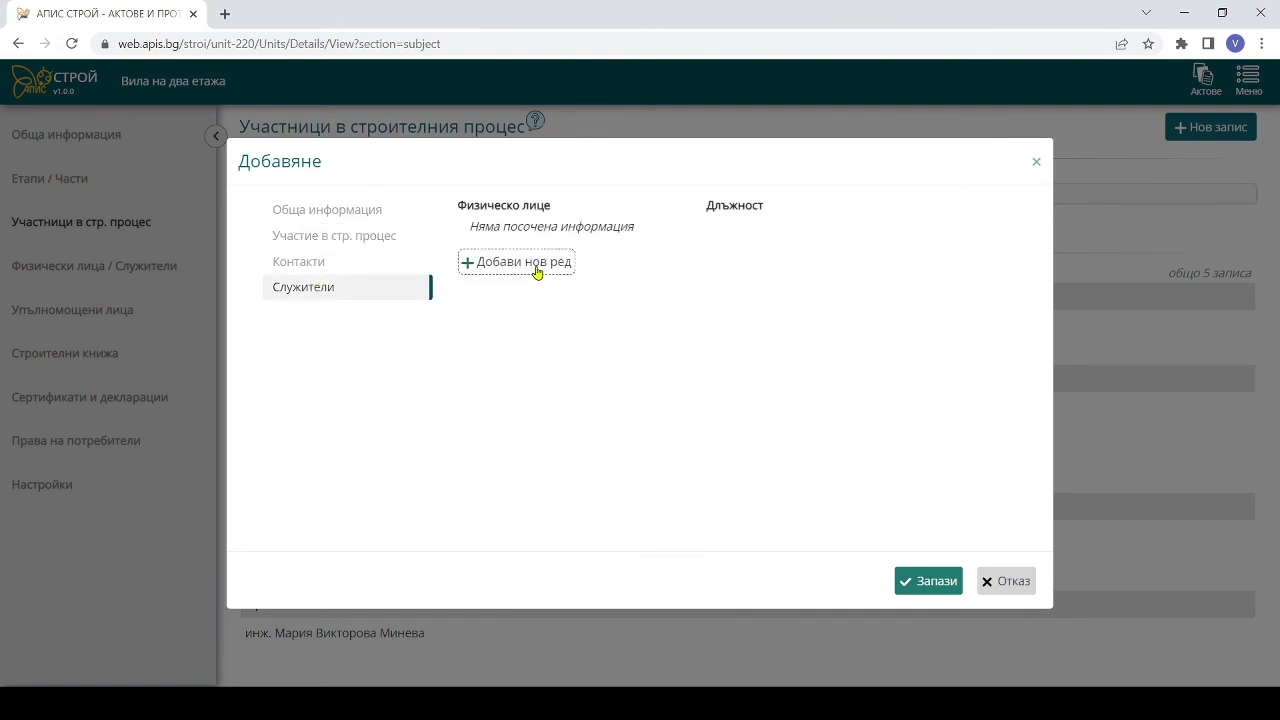
- Add the first engineer as an employee with the position По част "ОВК"
left_click(533, 263)
left_click(533, 236)
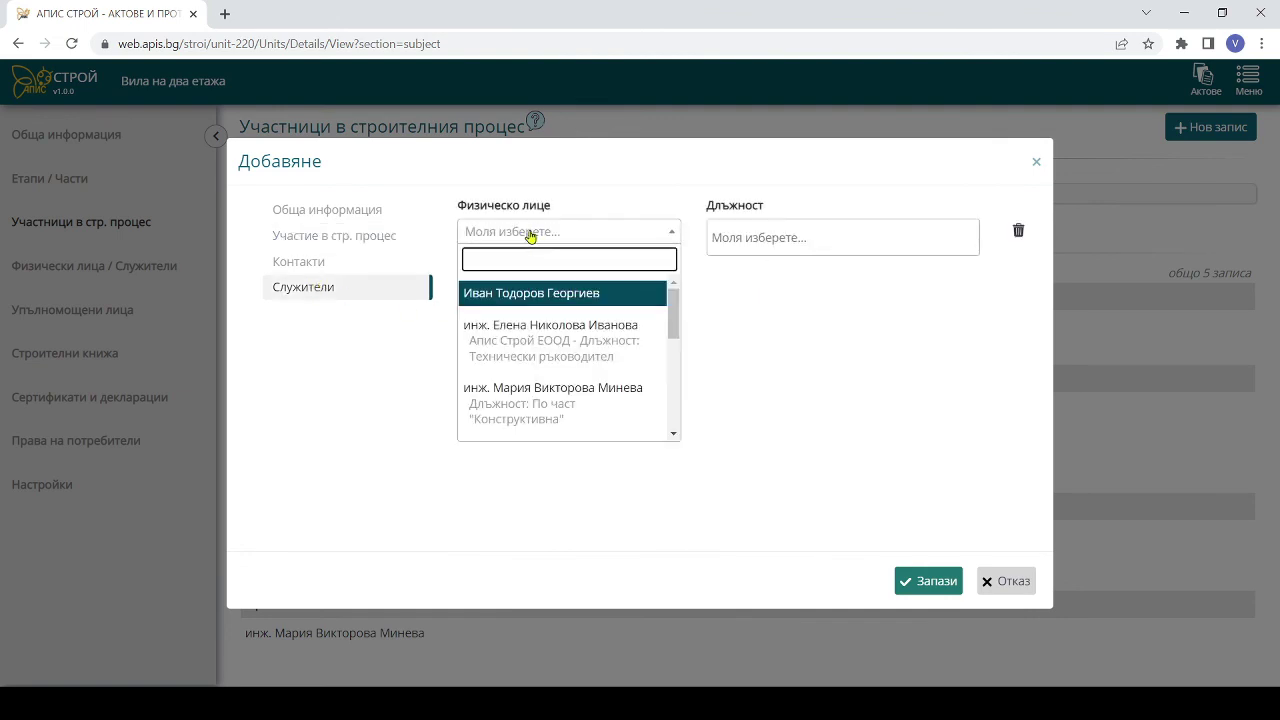
type("и")
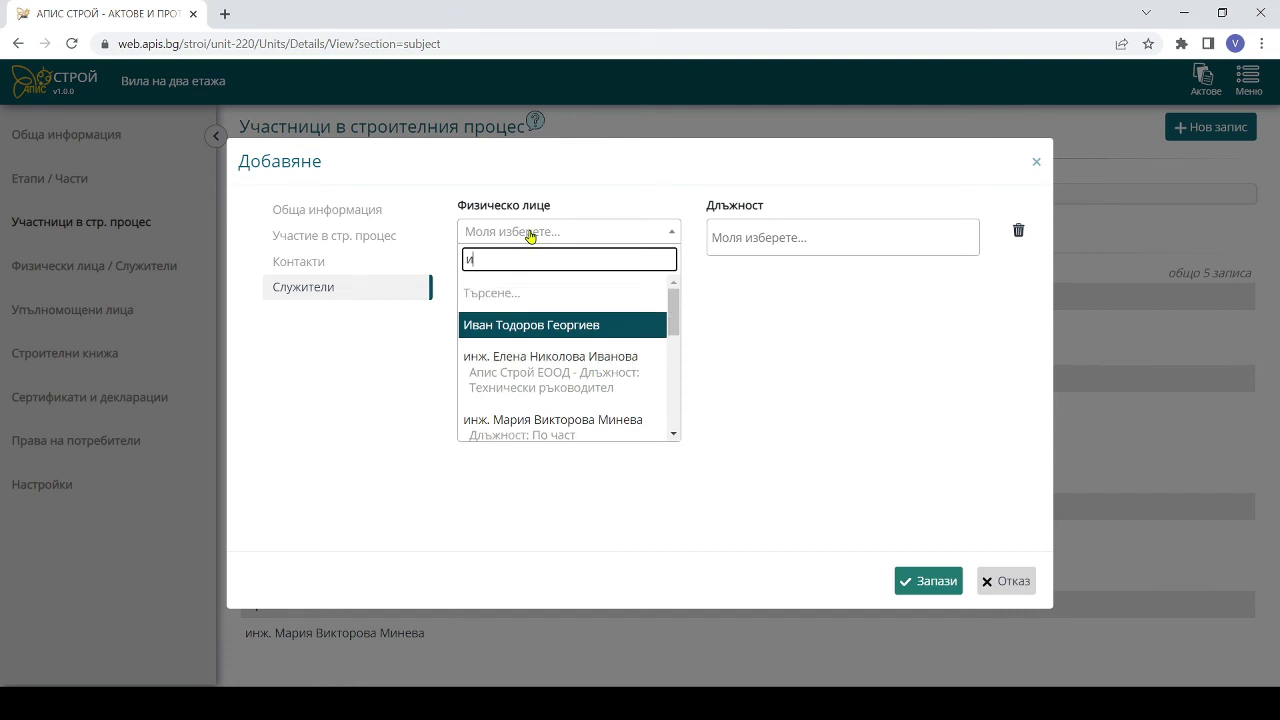
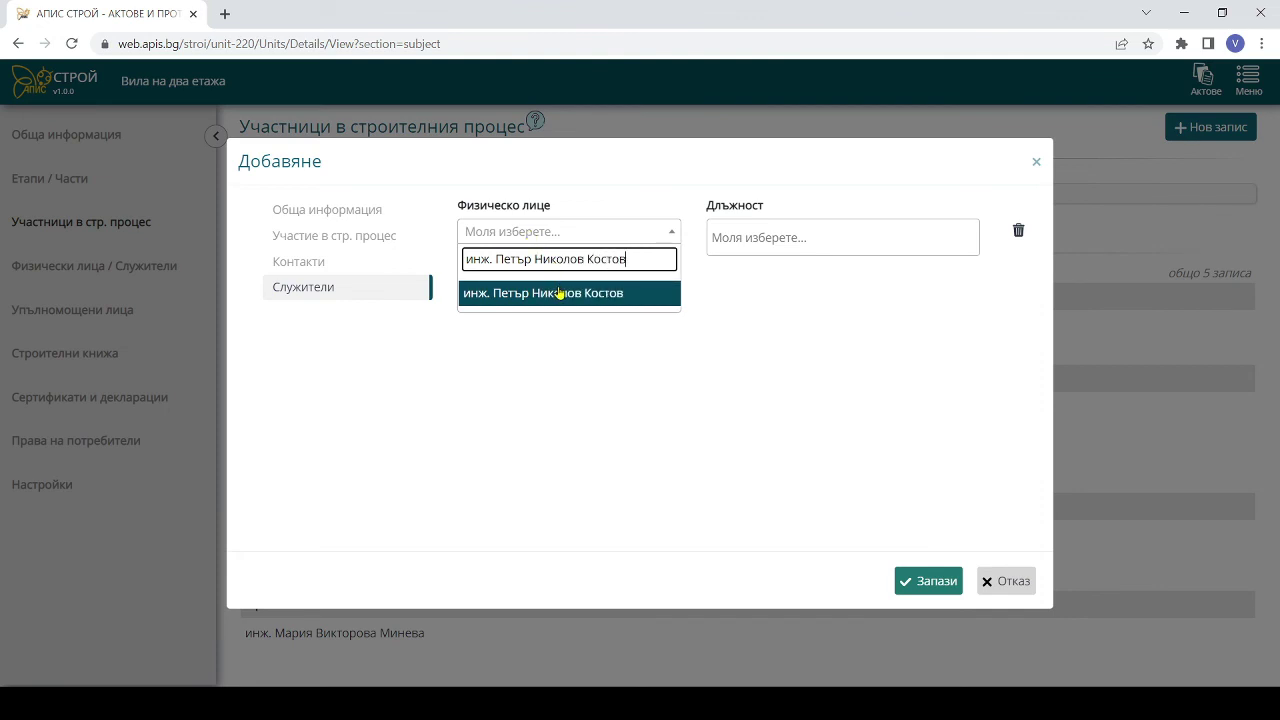
left_click(560, 294)
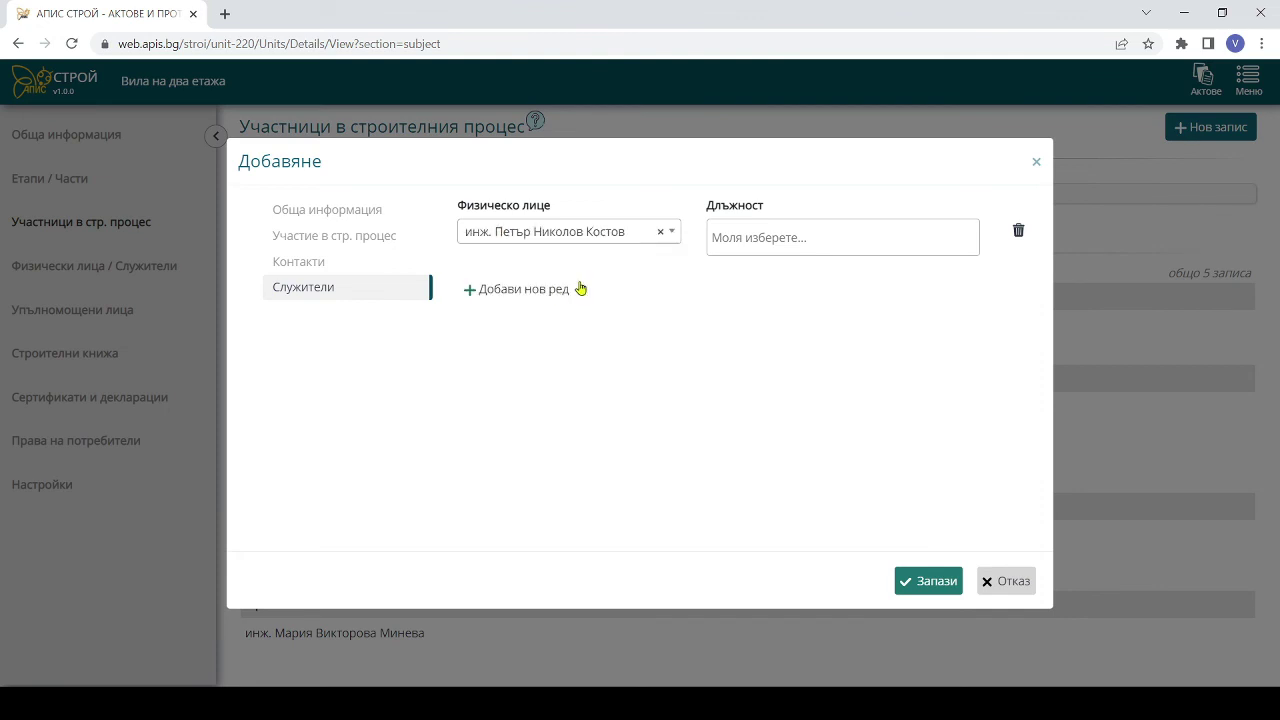
left_click(789, 246)
type("по")
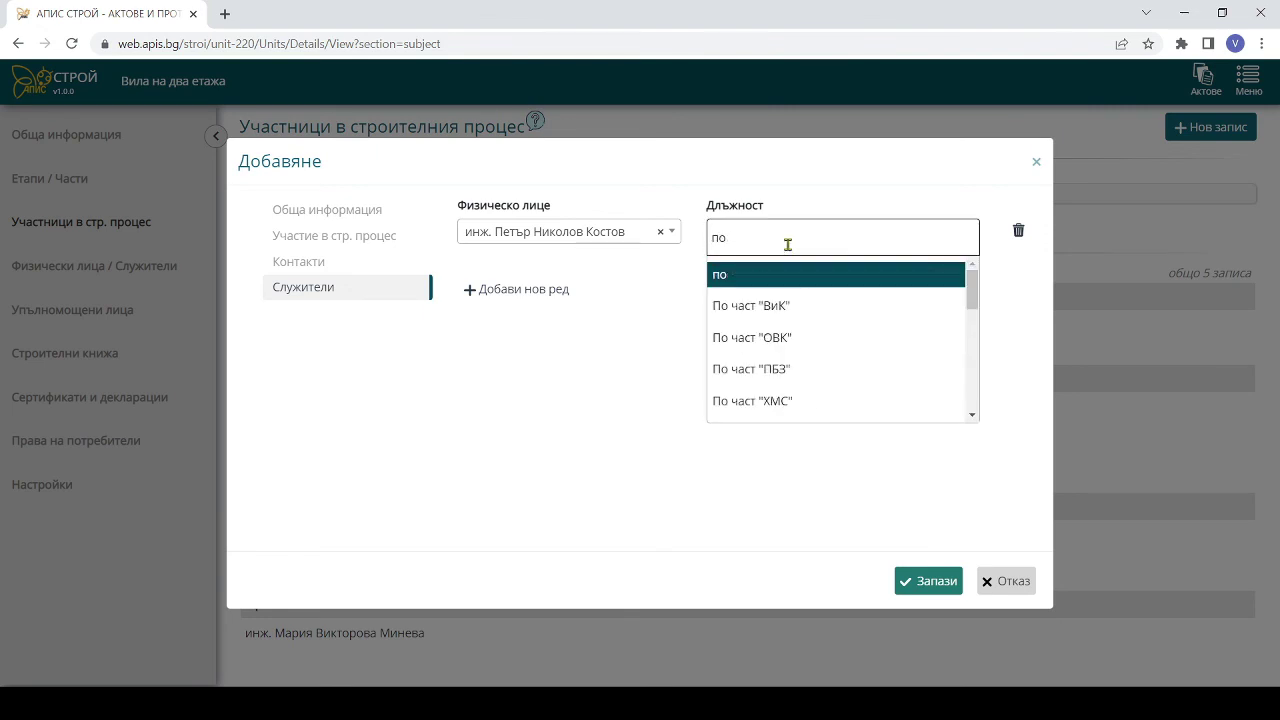
left_click(750, 338)
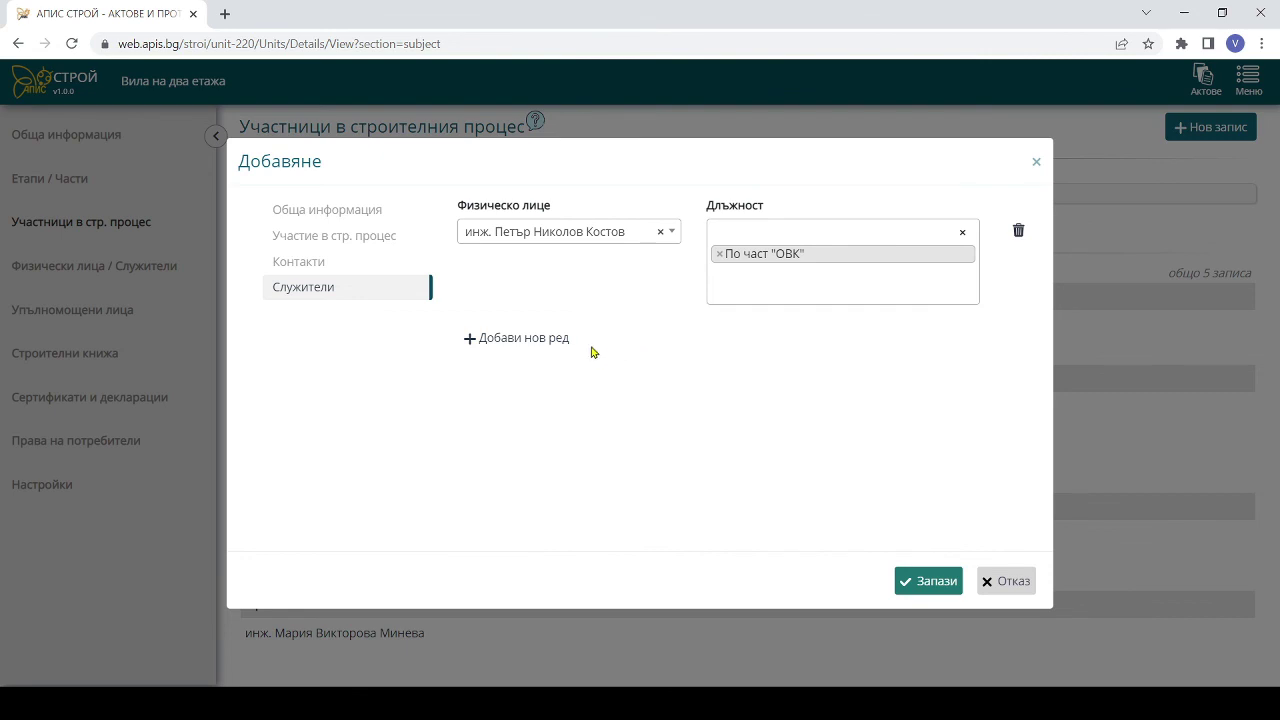
- Add a second engineer with position по "Енергийна ефективност" and save the designer firm
left_click(511, 339)
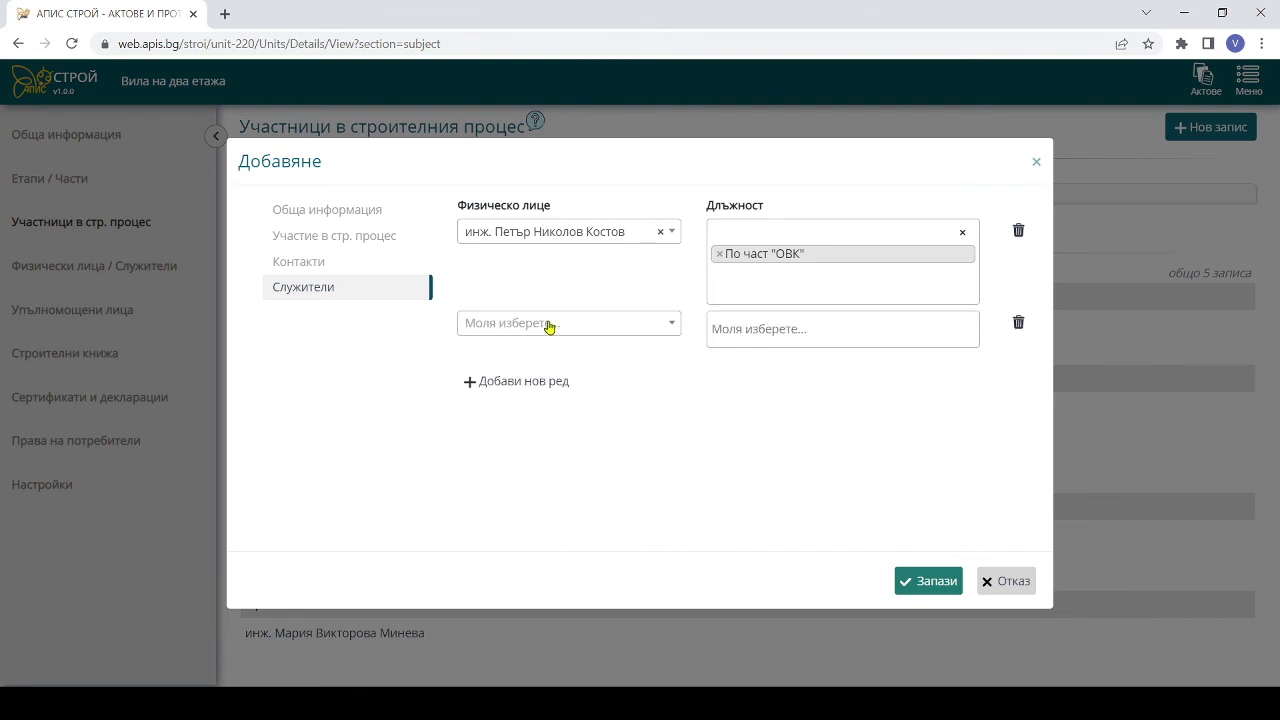
left_click(548, 326)
type("инж. ")
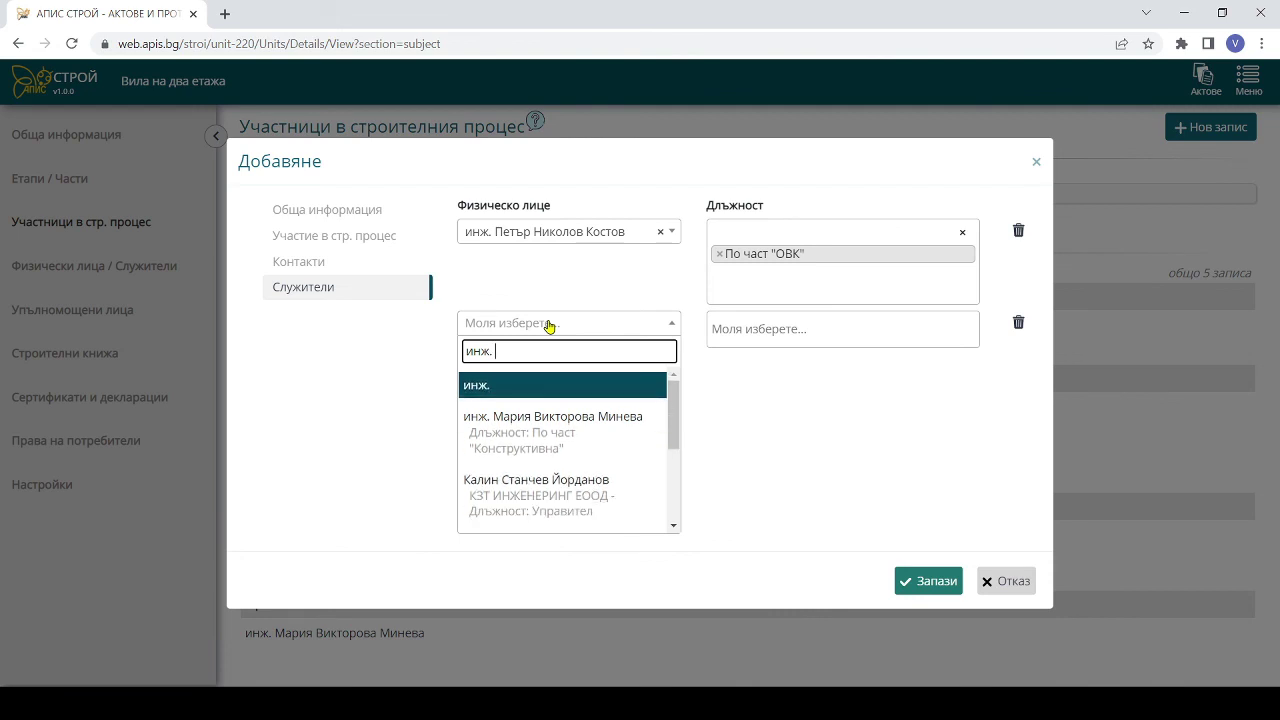
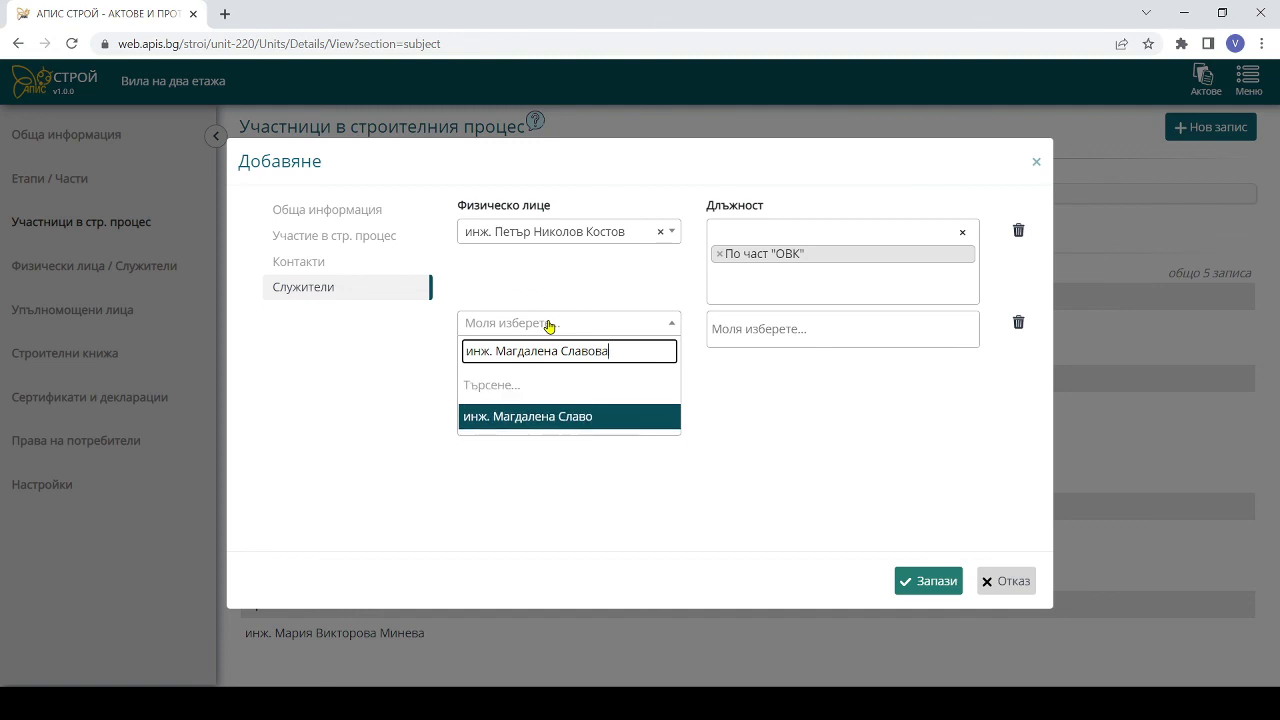
left_click(607, 390)
left_click(762, 329)
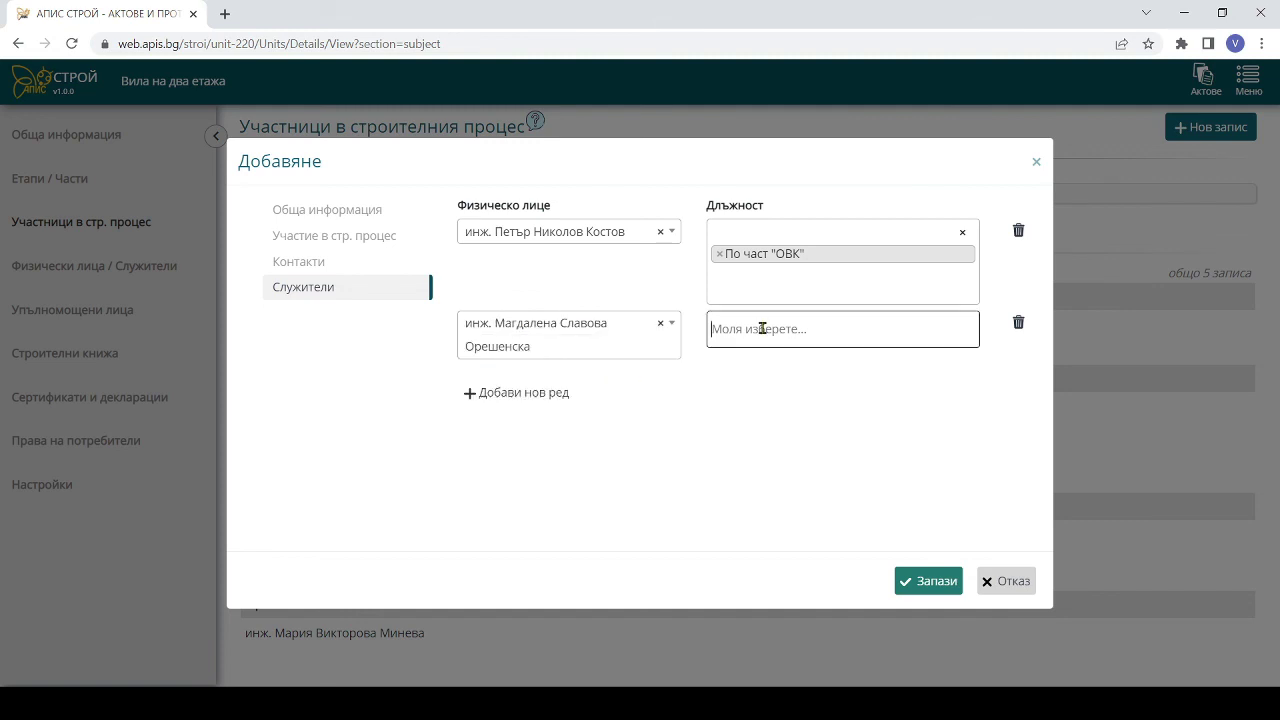
type("п")
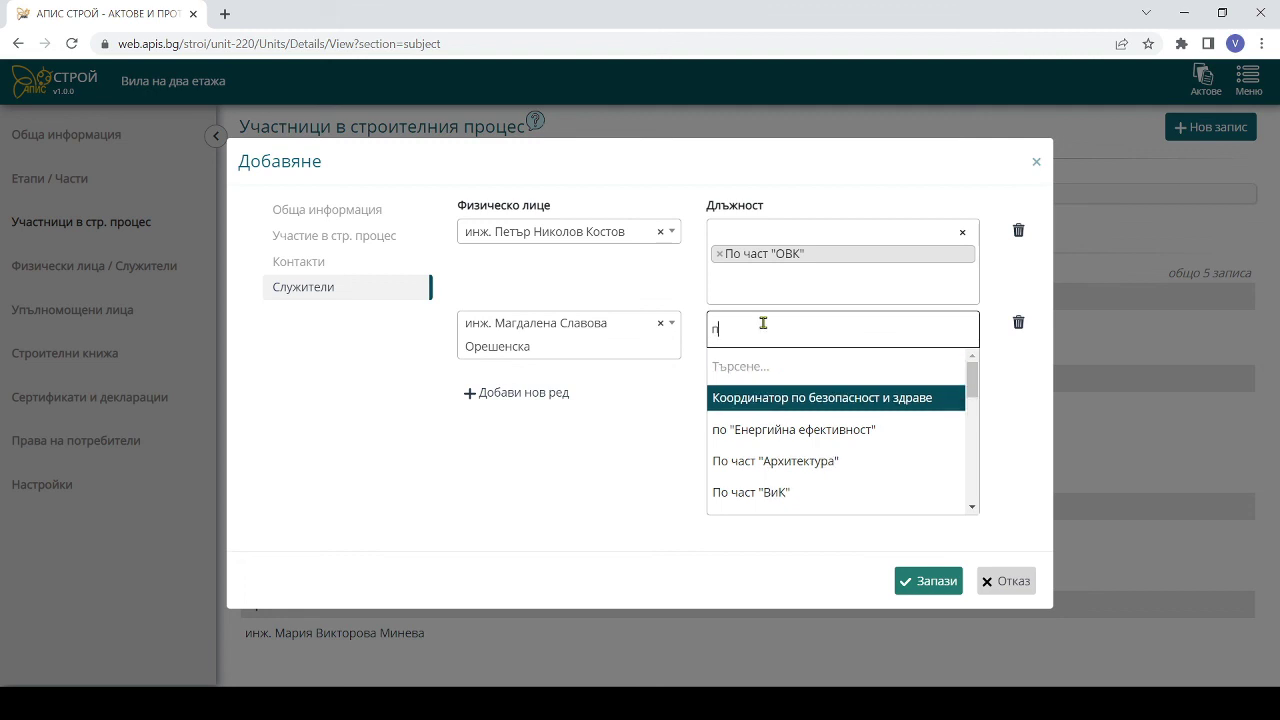
type("о ене")
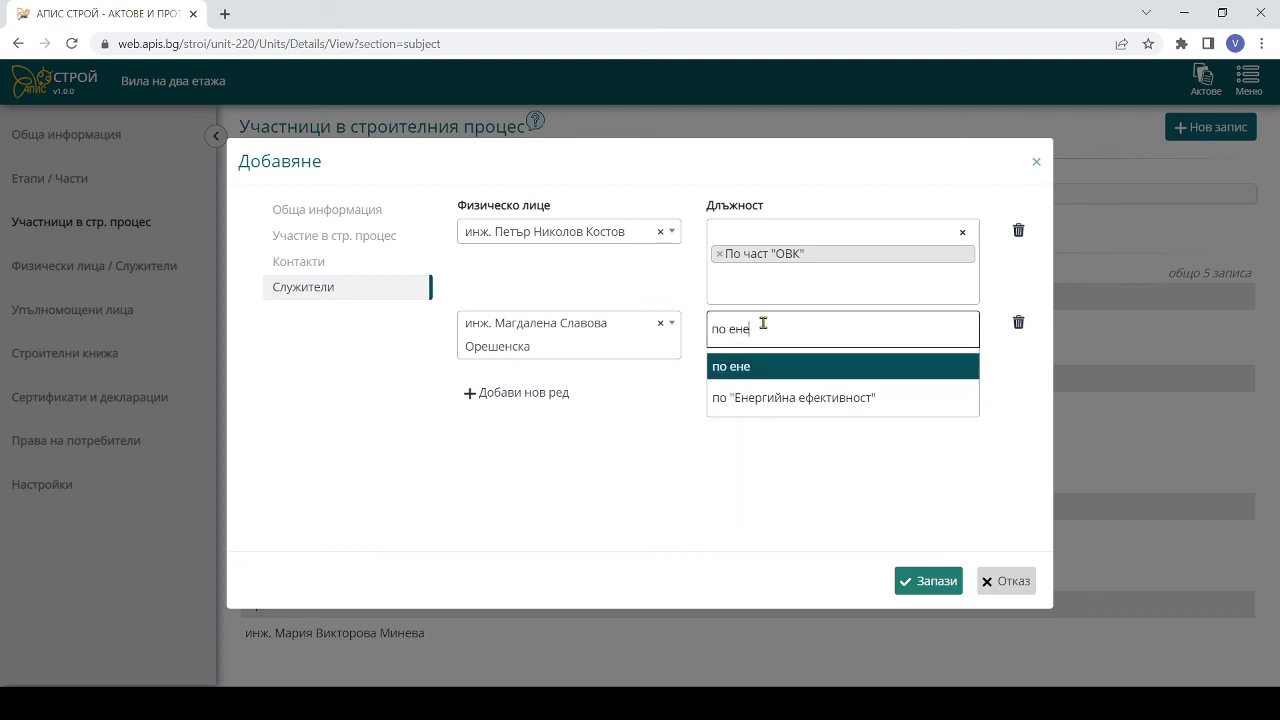
left_click(782, 392)
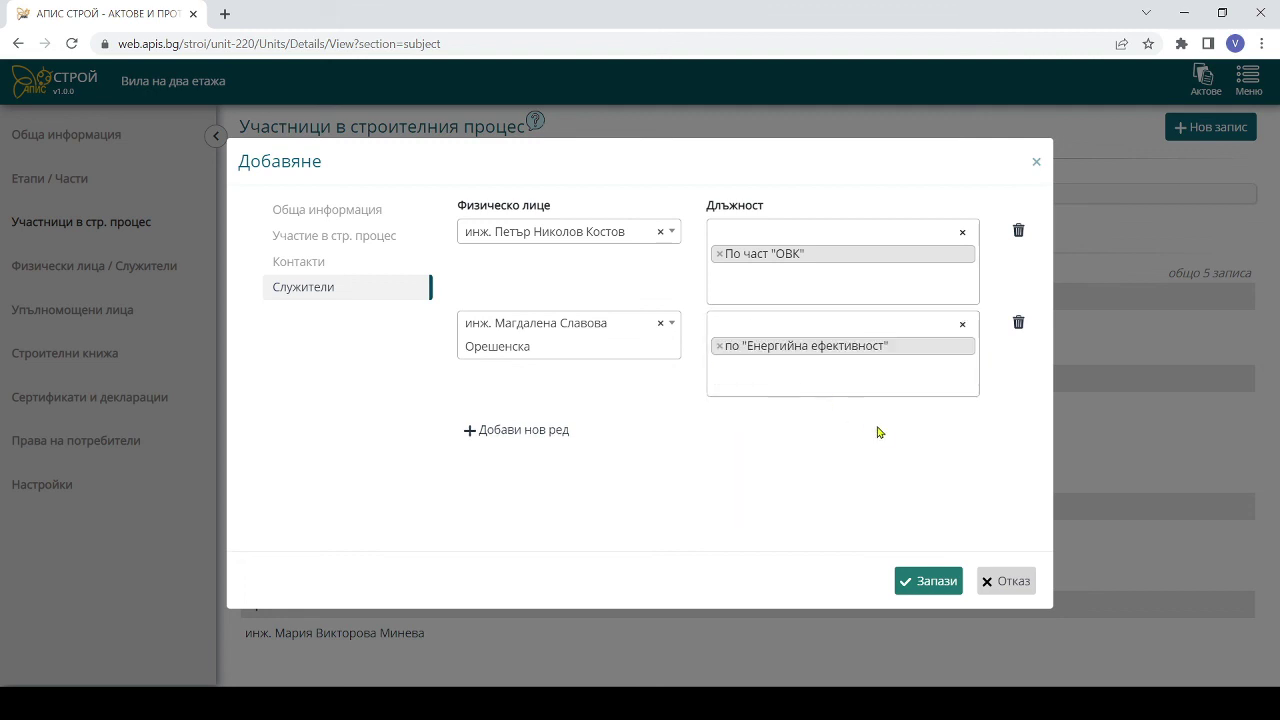
left_click(941, 586)
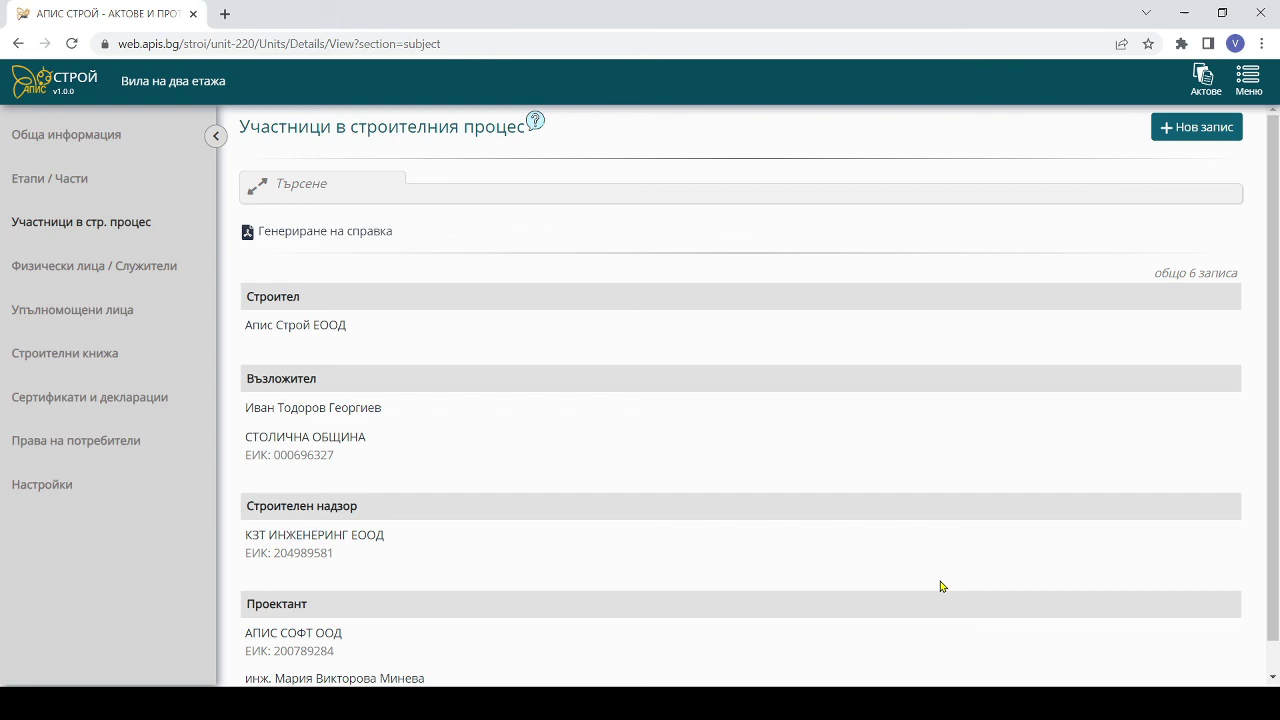
- Create a new individual participant, enter the person's three names, and mark them as Строител
left_click(1196, 127)
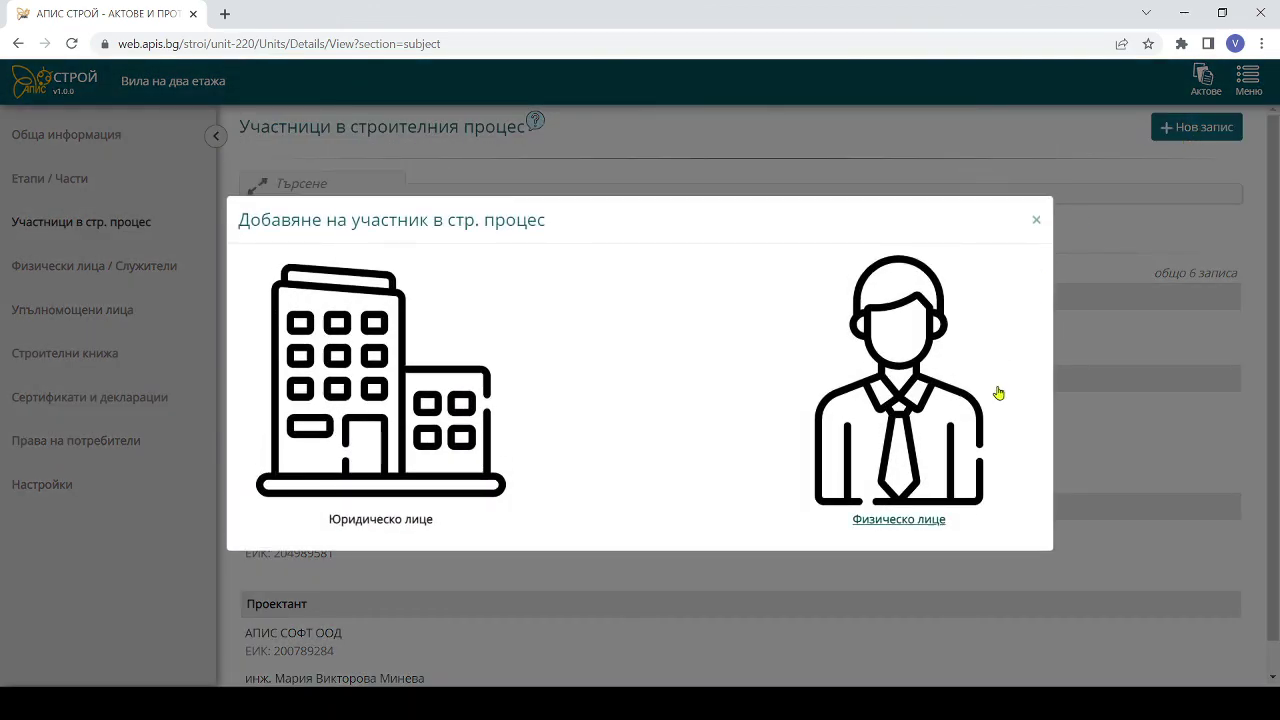
left_click(943, 480)
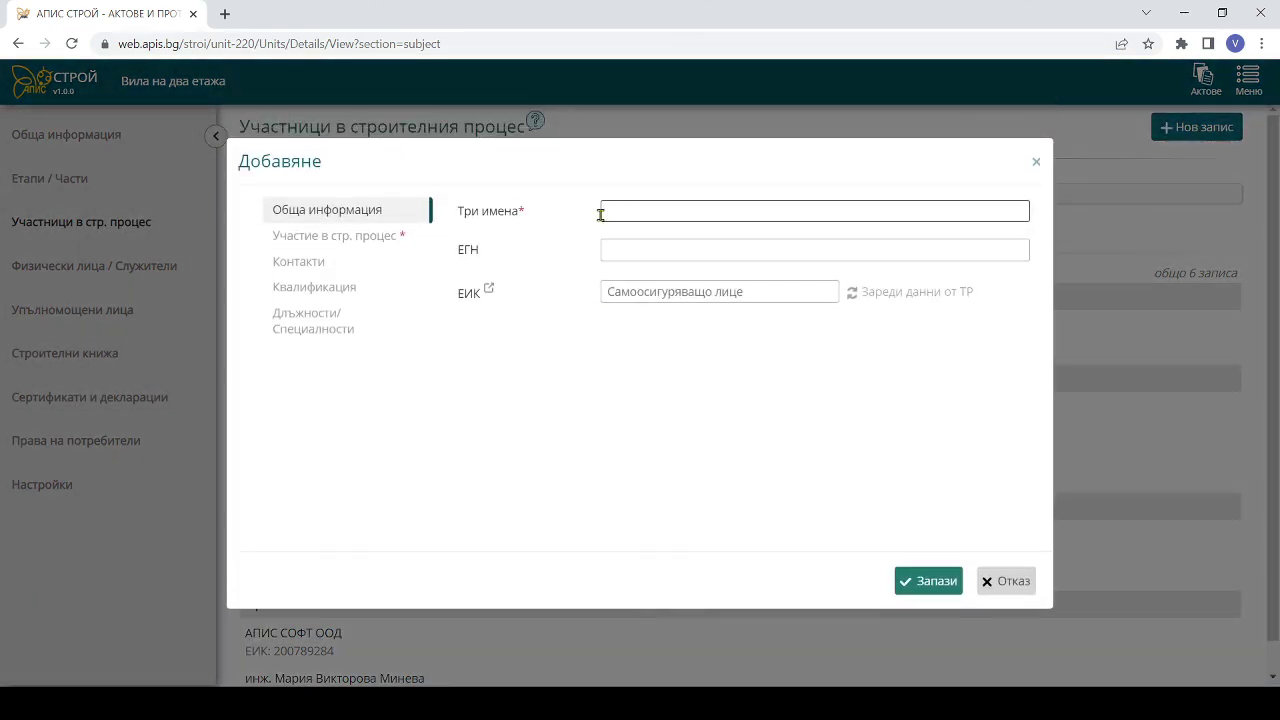
left_click(362, 238)
left_click(479, 205)
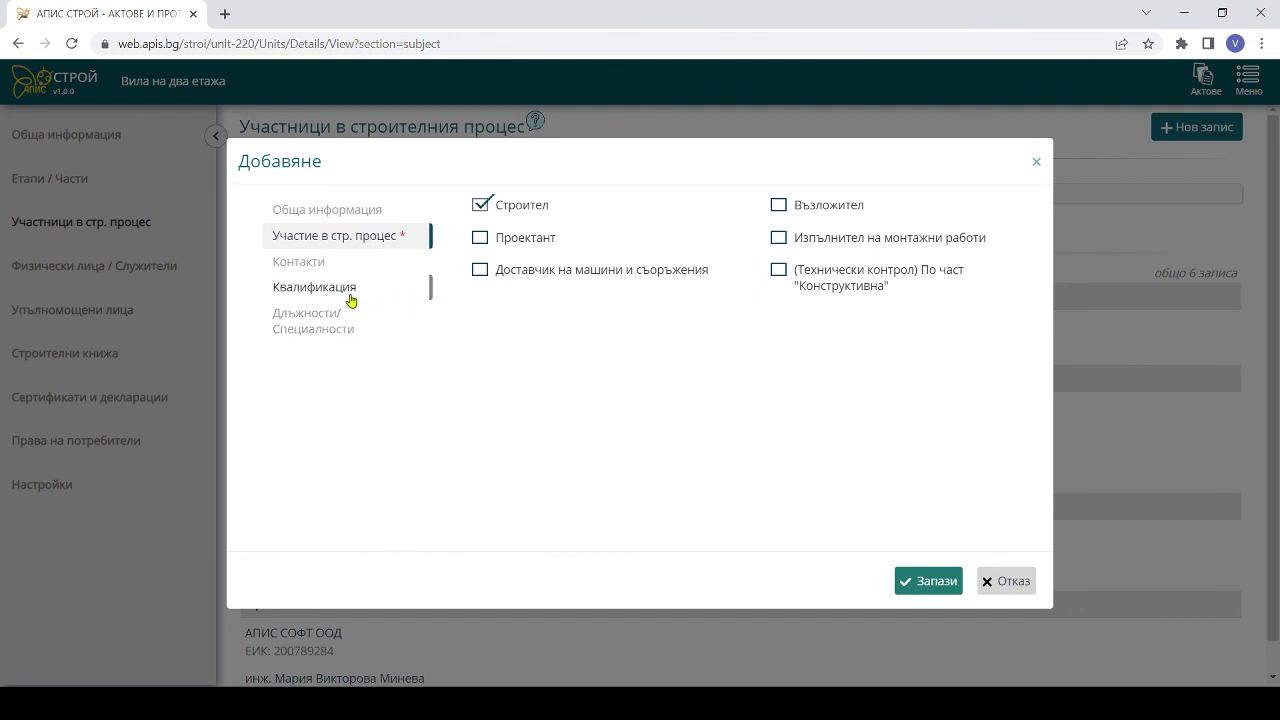
- Set the person's position to Технически ръководител and save the builder
left_click(340, 320)
left_click(553, 238)
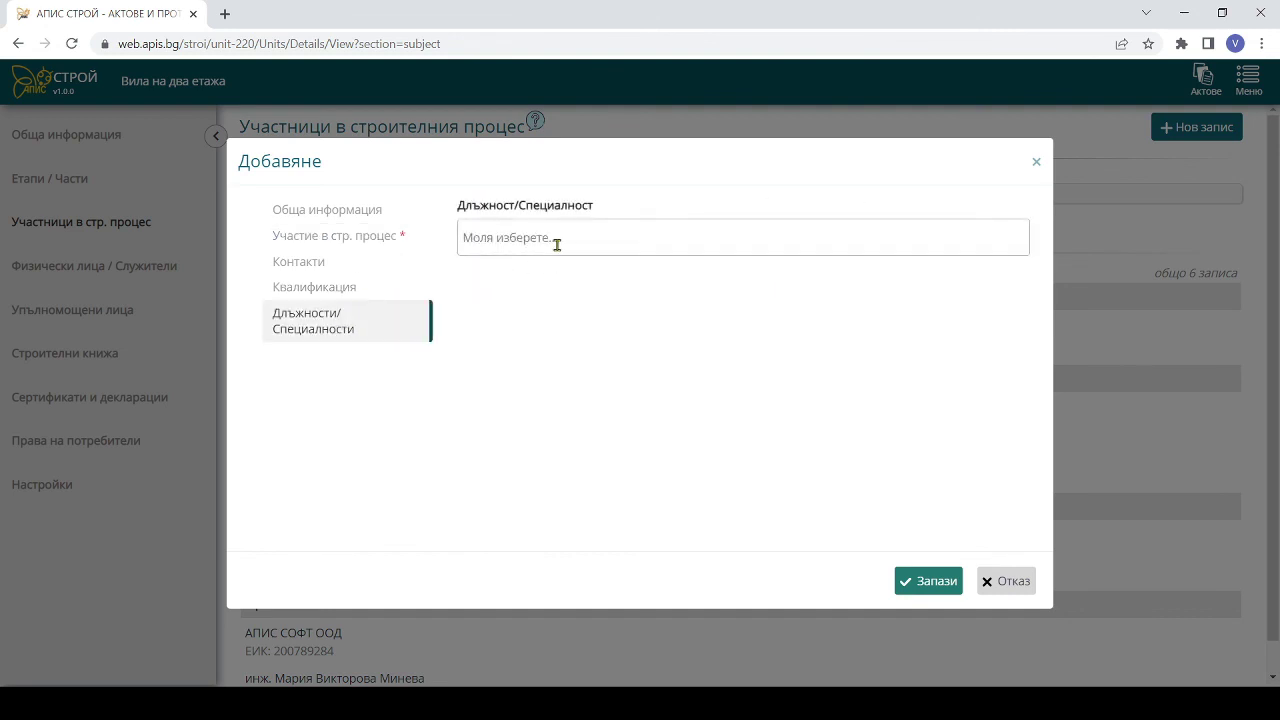
type("техни")
key("Return")
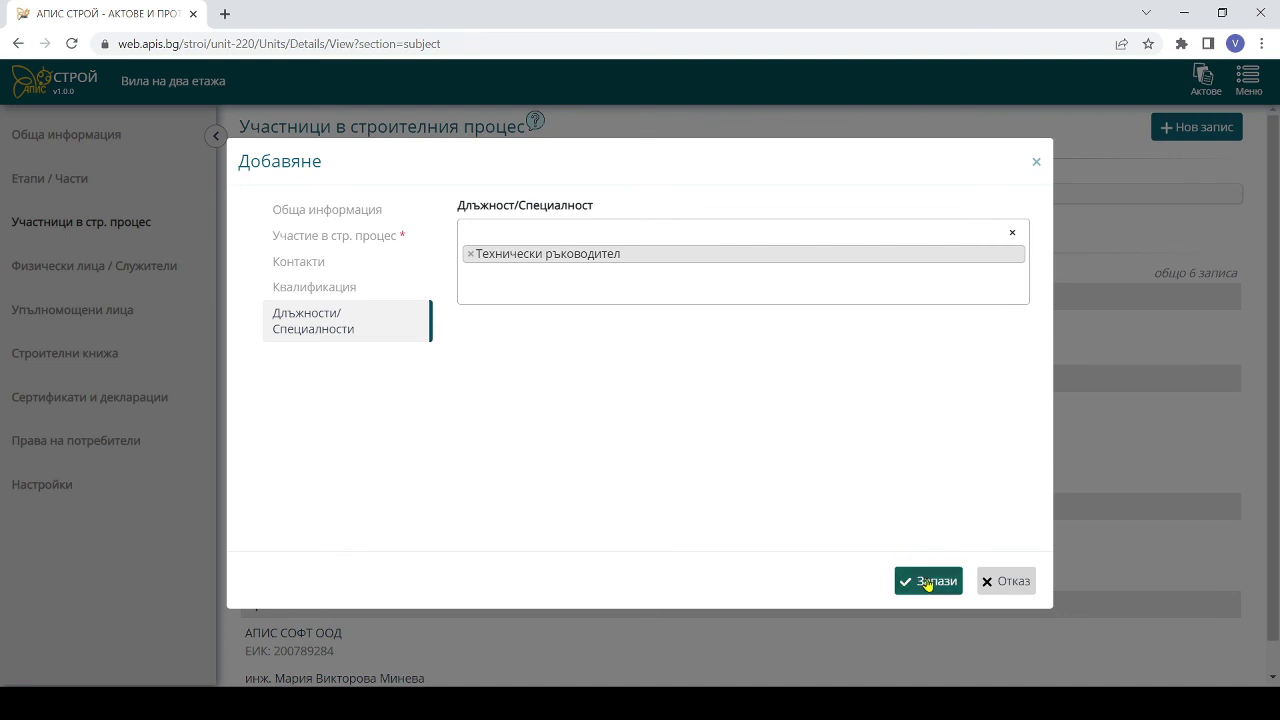
left_click(926, 581)
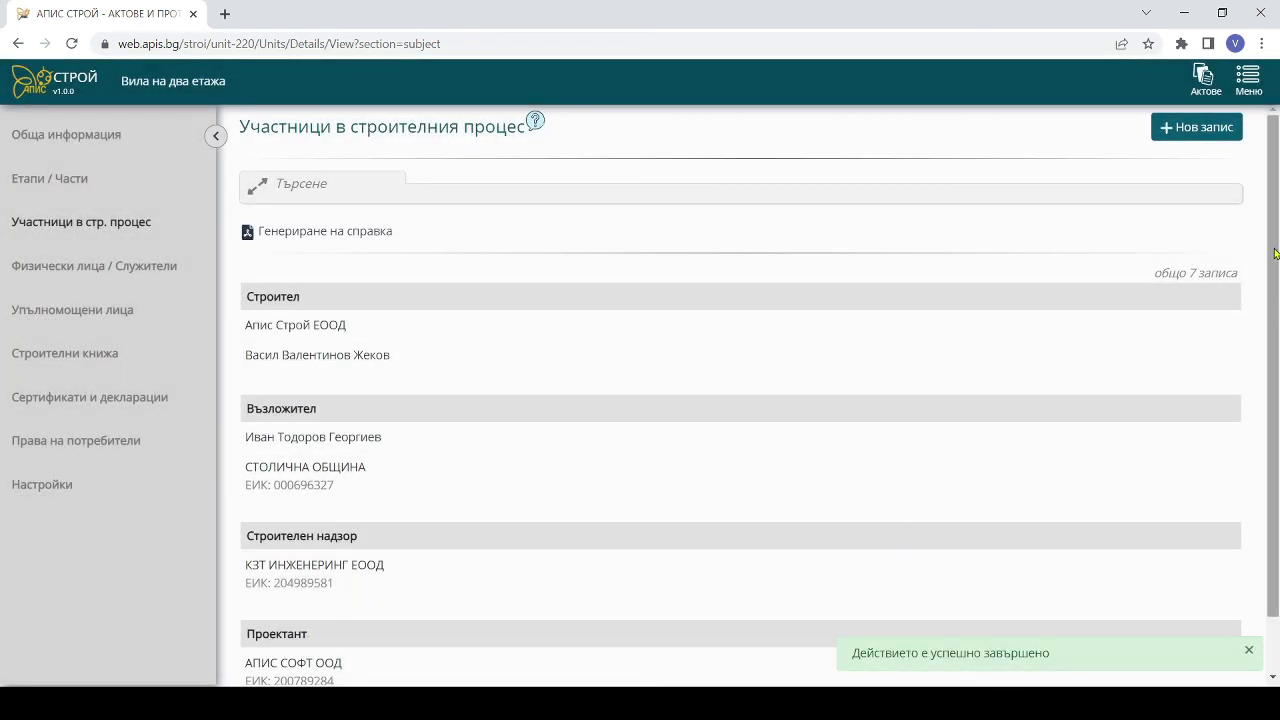
left_click_drag(1274, 240, 1277, 322)
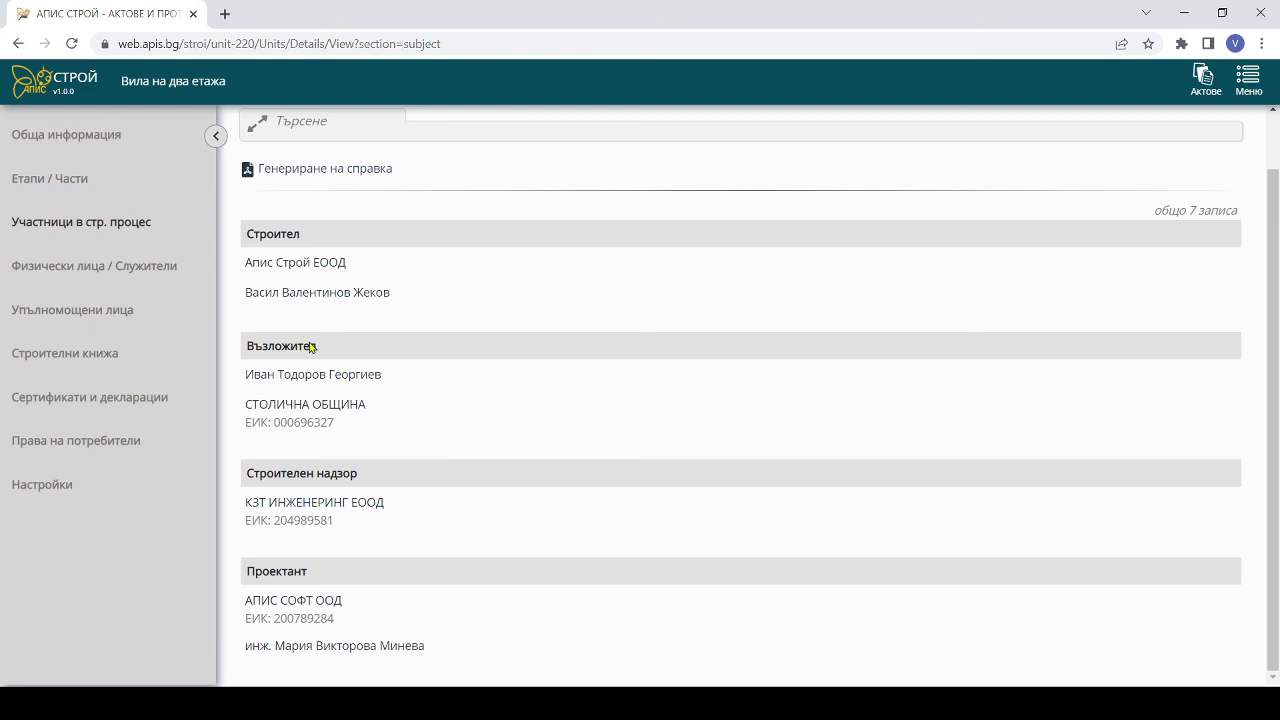